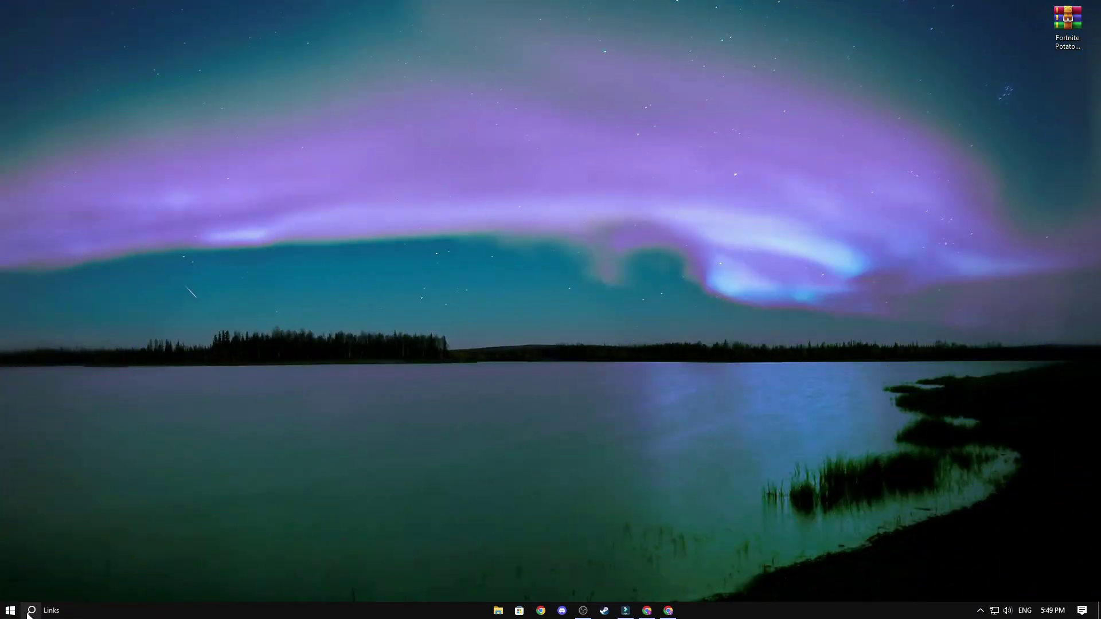
- Find the Windows restore point settings and open the protection configuration for Local Disk (C:)
left_click(48, 606)
type("cr")
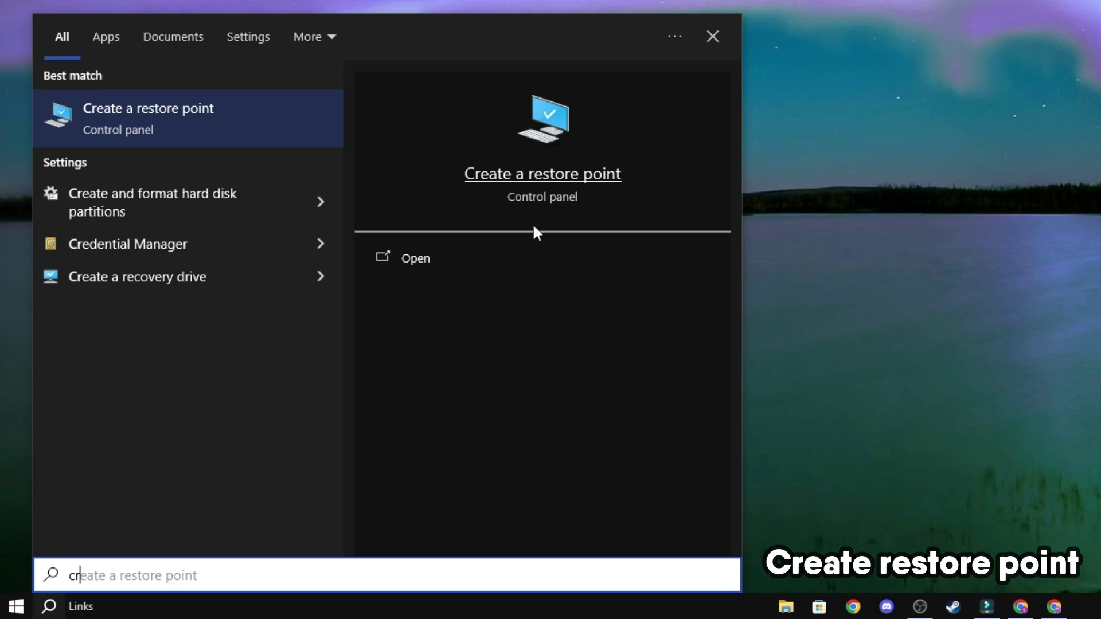
left_click(574, 182)
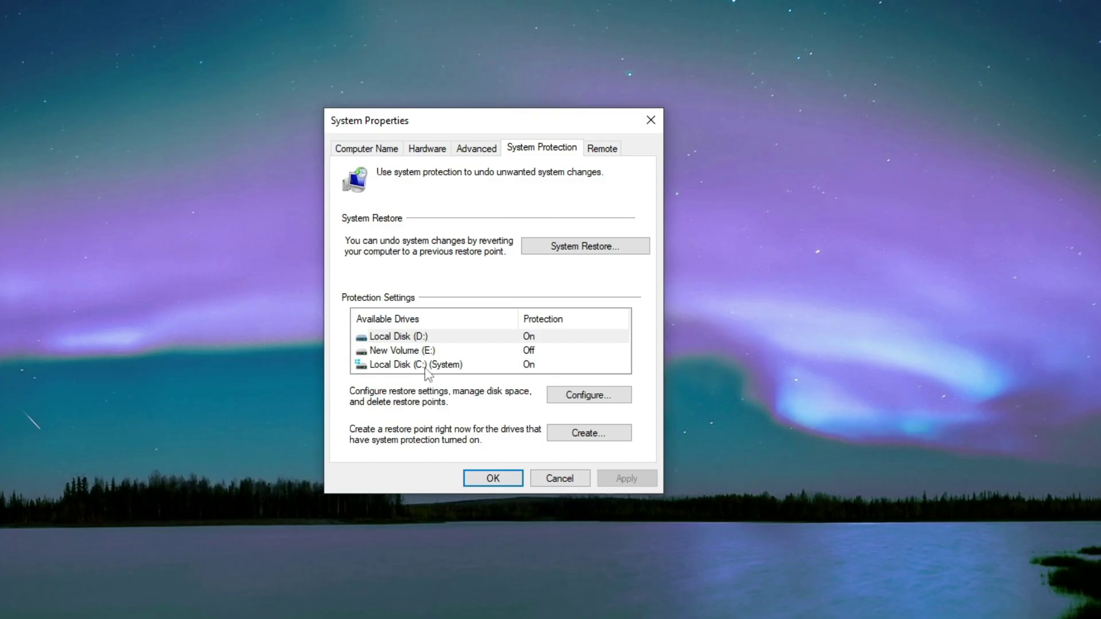
left_click(478, 243)
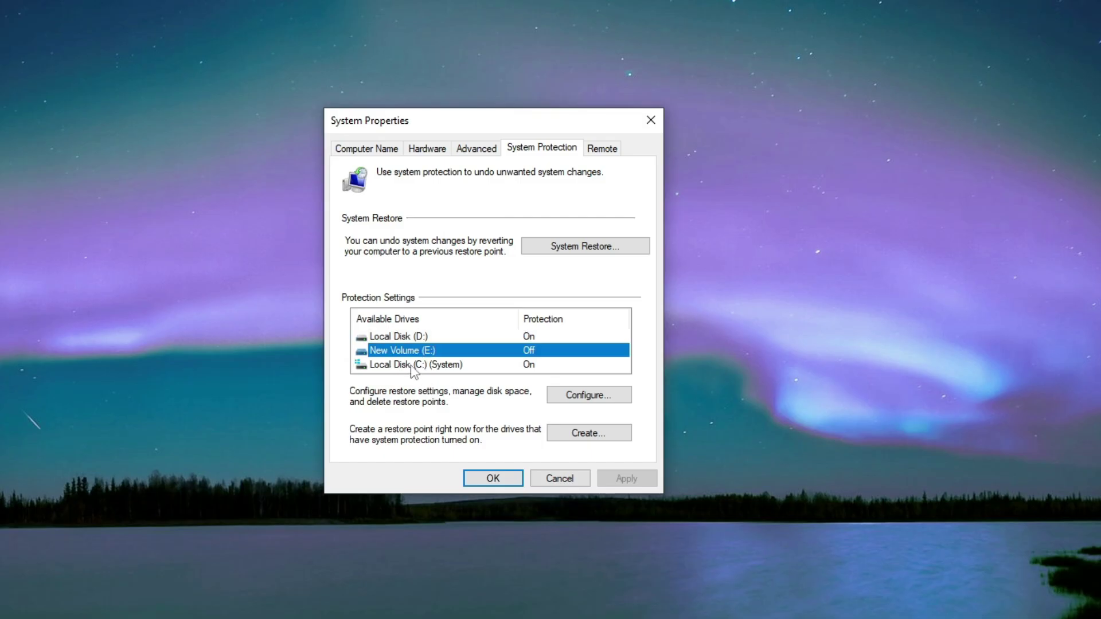
left_click(482, 253)
left_click(583, 398)
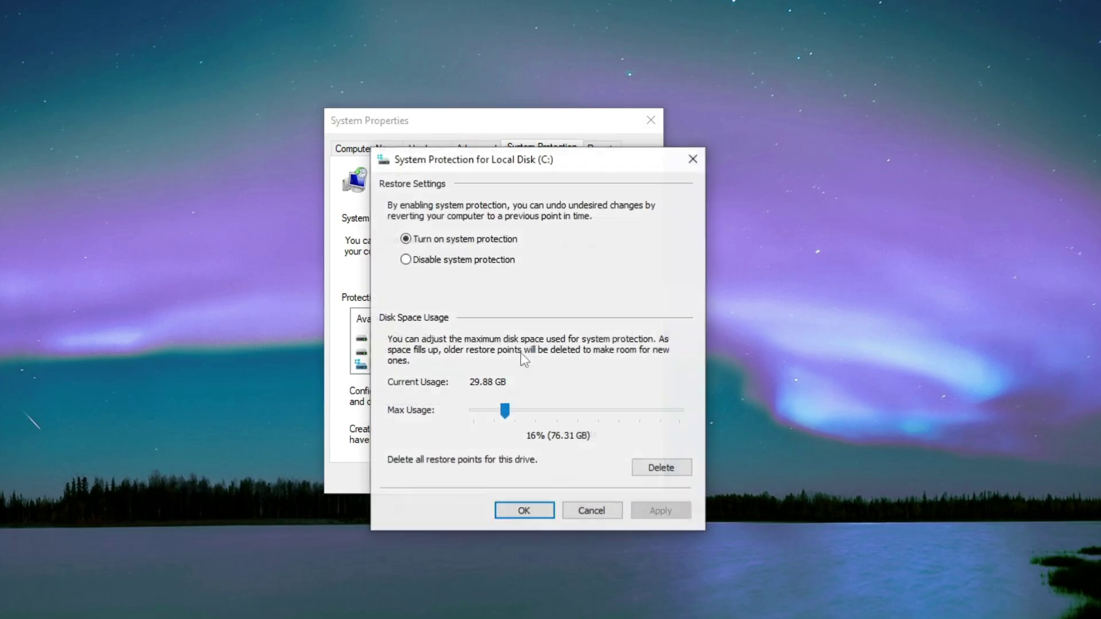
- Turn on system protection for Local Disk (C:) and apply the setting
left_click(441, 260)
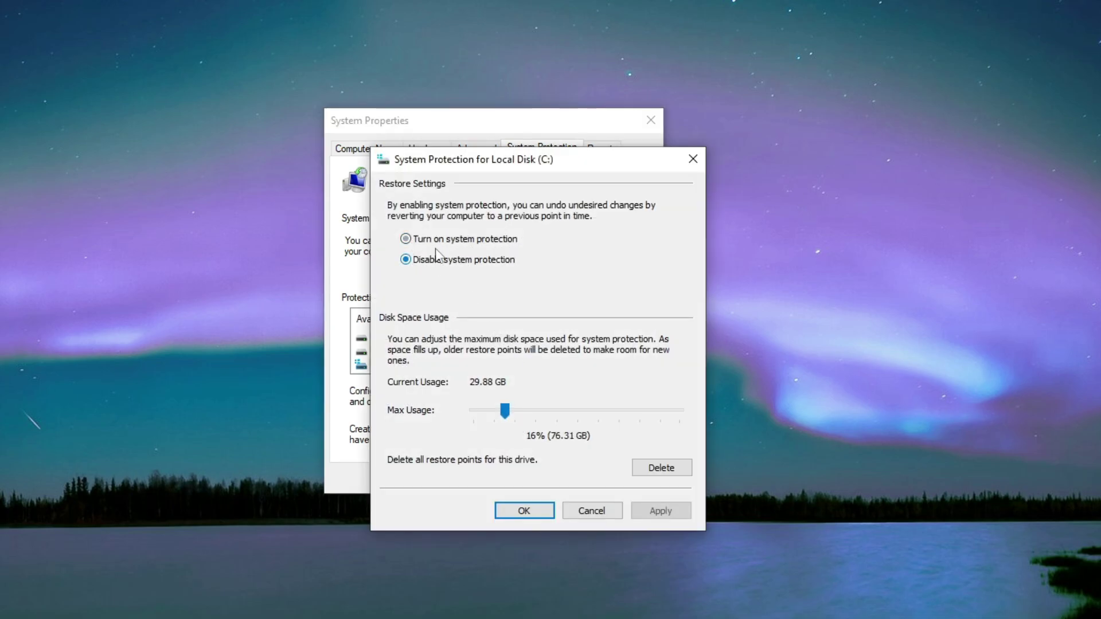
left_click(435, 242)
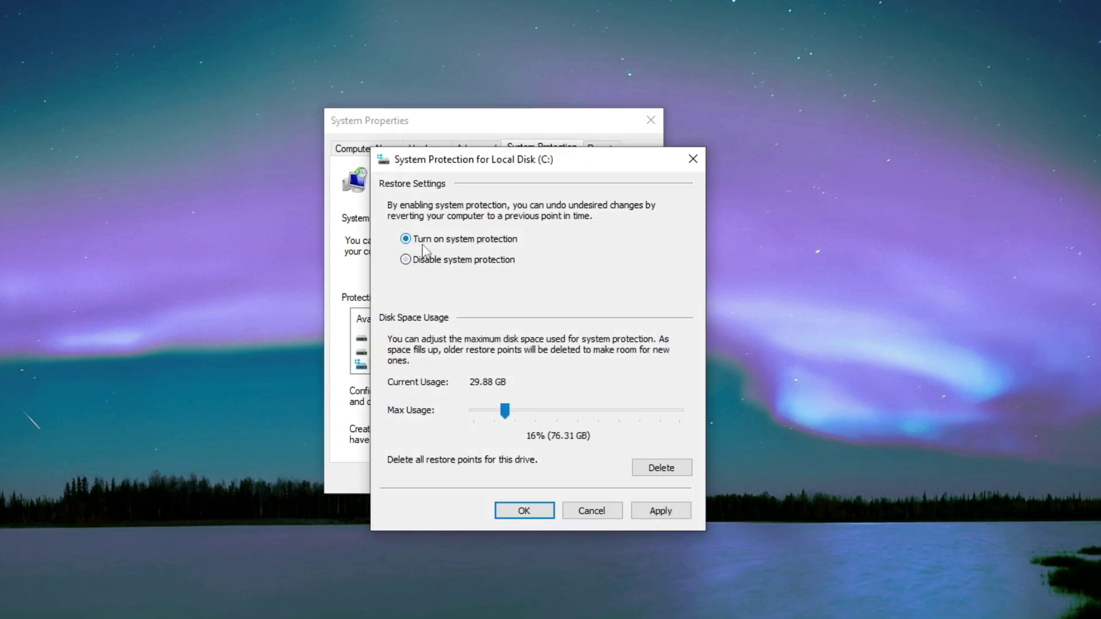
left_click(661, 510)
left_click(521, 510)
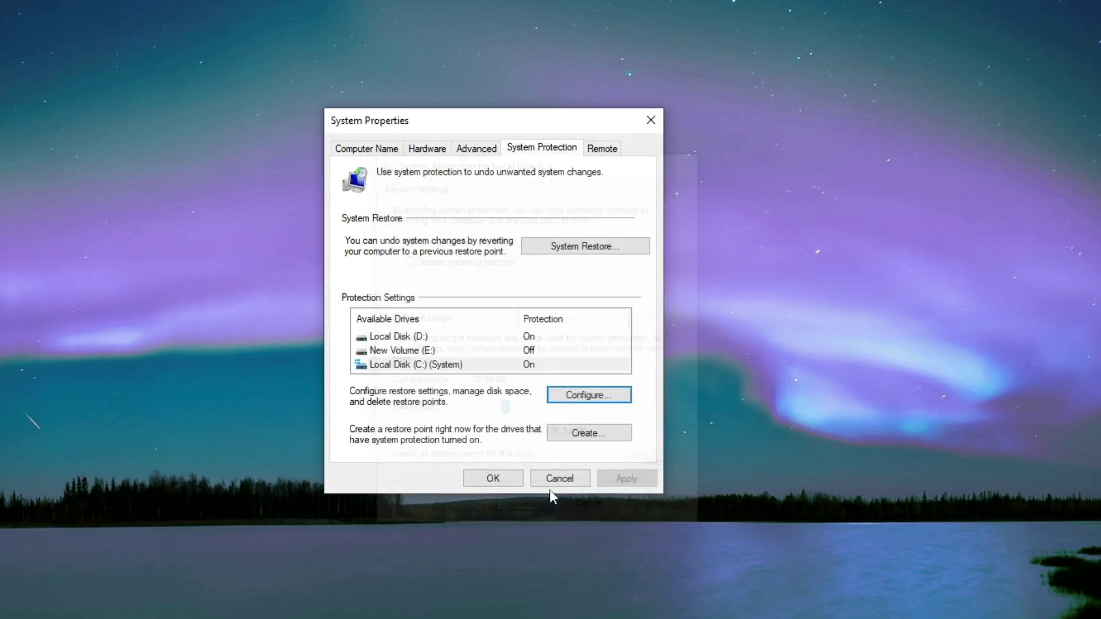
- Create a restore point described as "Fortnite Graphics Settings 2024"
left_click(597, 432)
type("Fortnite Graphics Settings 2024")
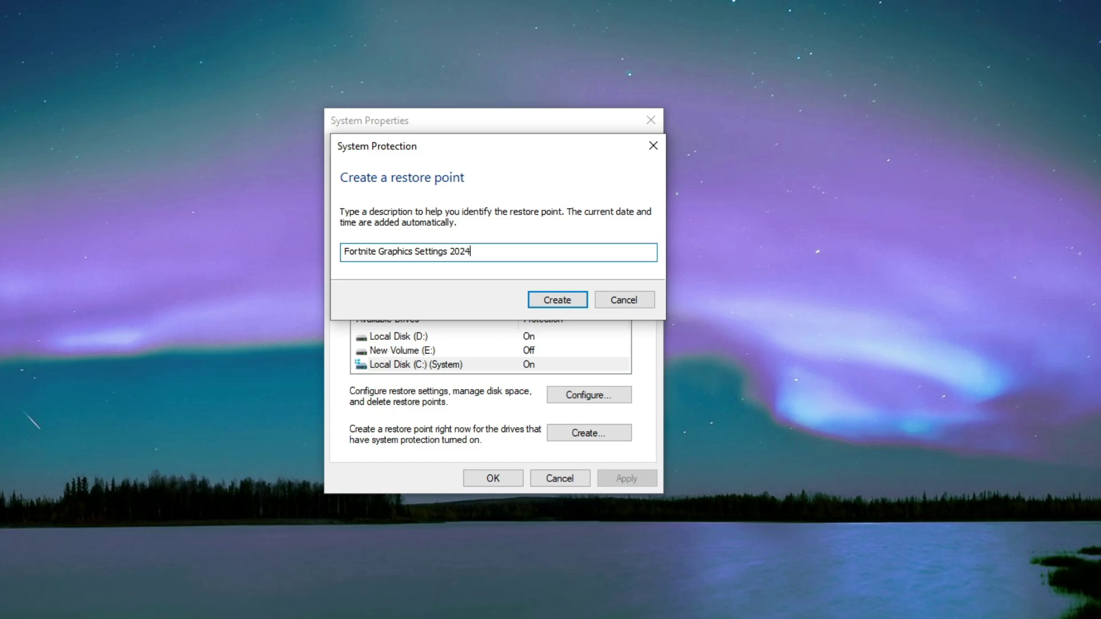
left_click(562, 303)
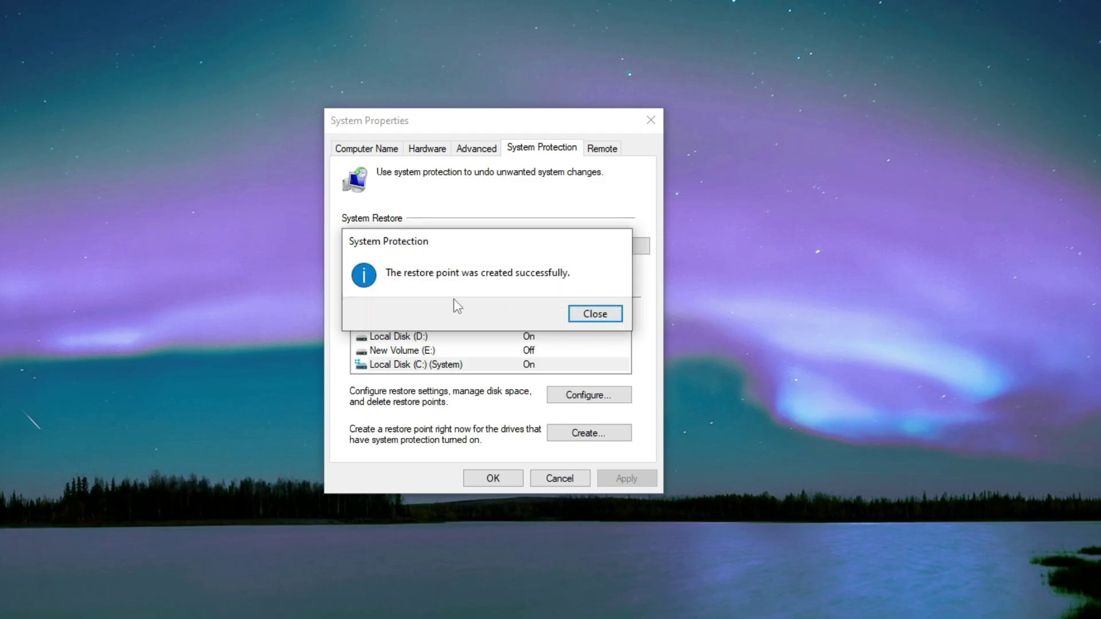
left_click(590, 315)
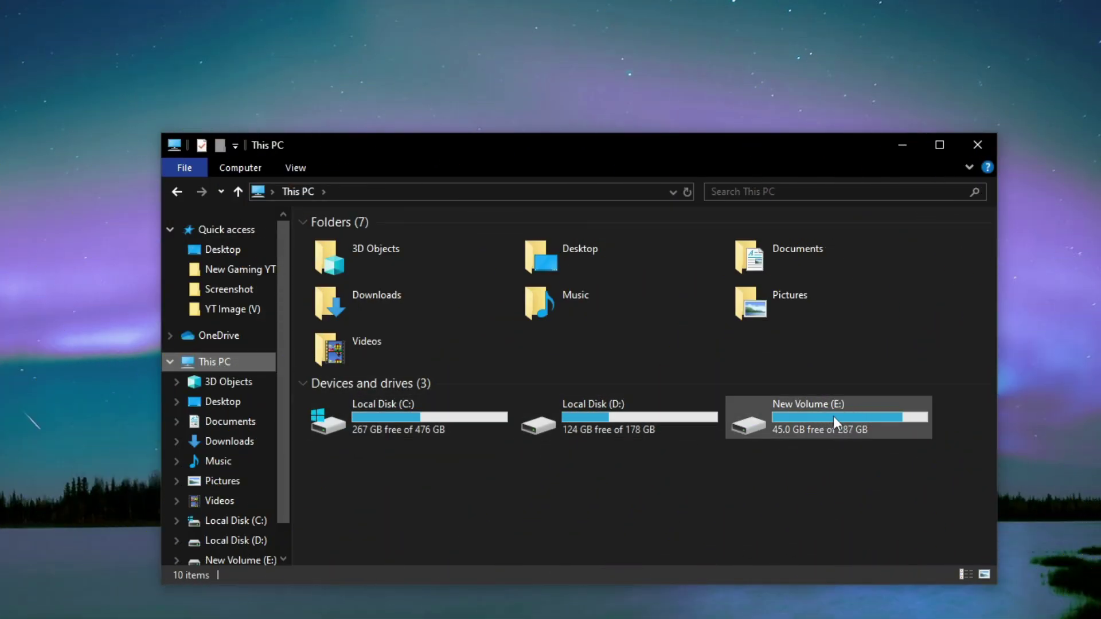
- In File Explorer, open the folder E:\Epic Games\Fortnite\FortniteGame\Binaries\Win64
double_click(834, 416)
left_click(329, 240)
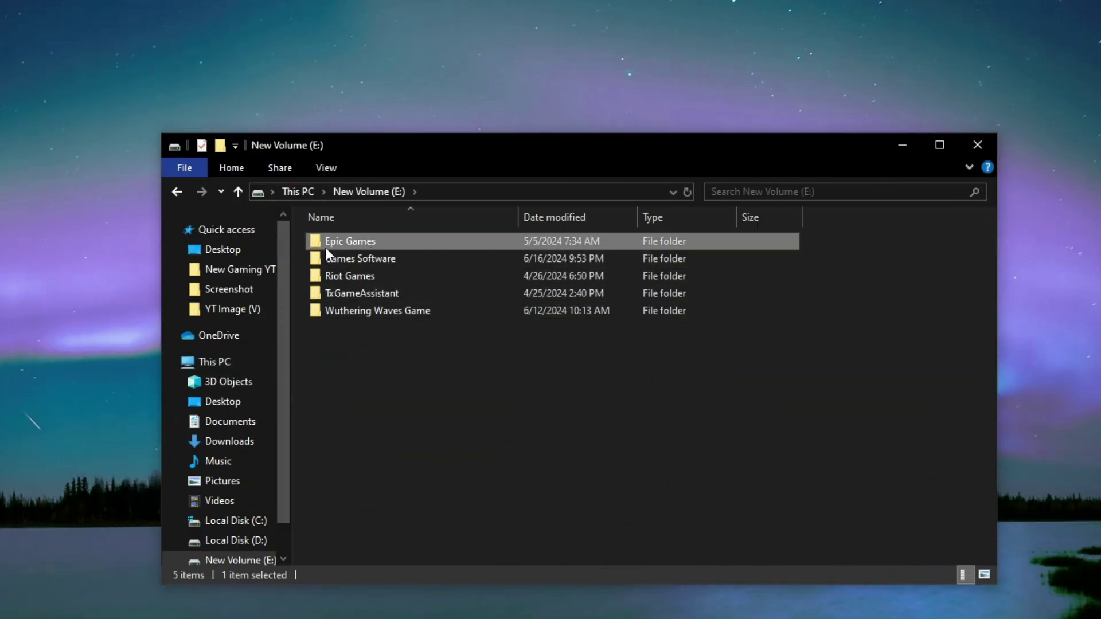
double_click(350, 244)
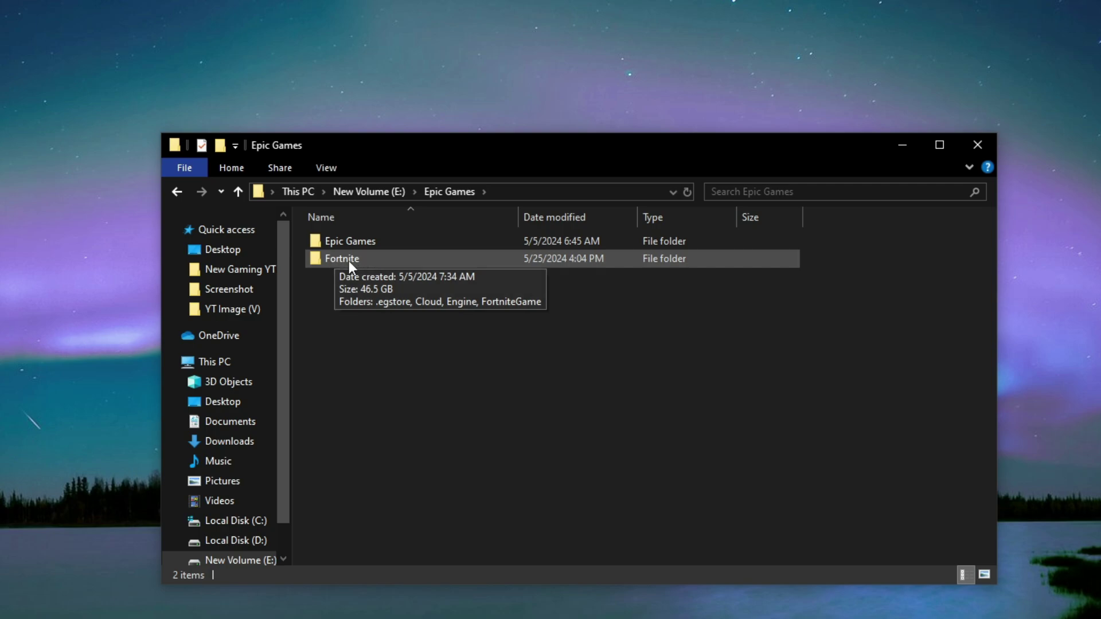
double_click(338, 260)
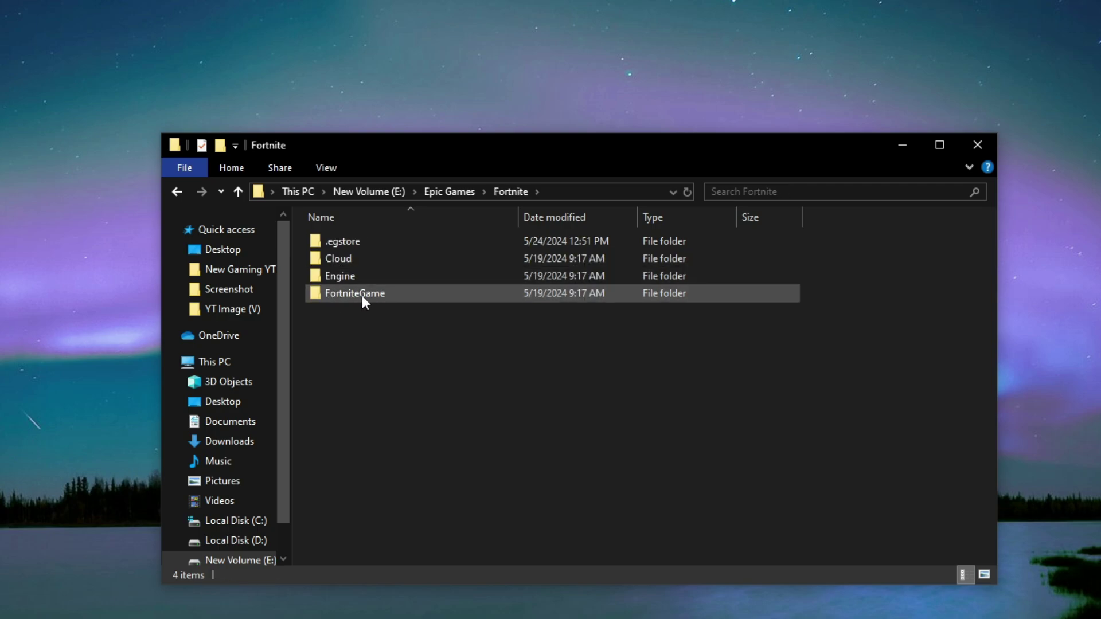
double_click(357, 293)
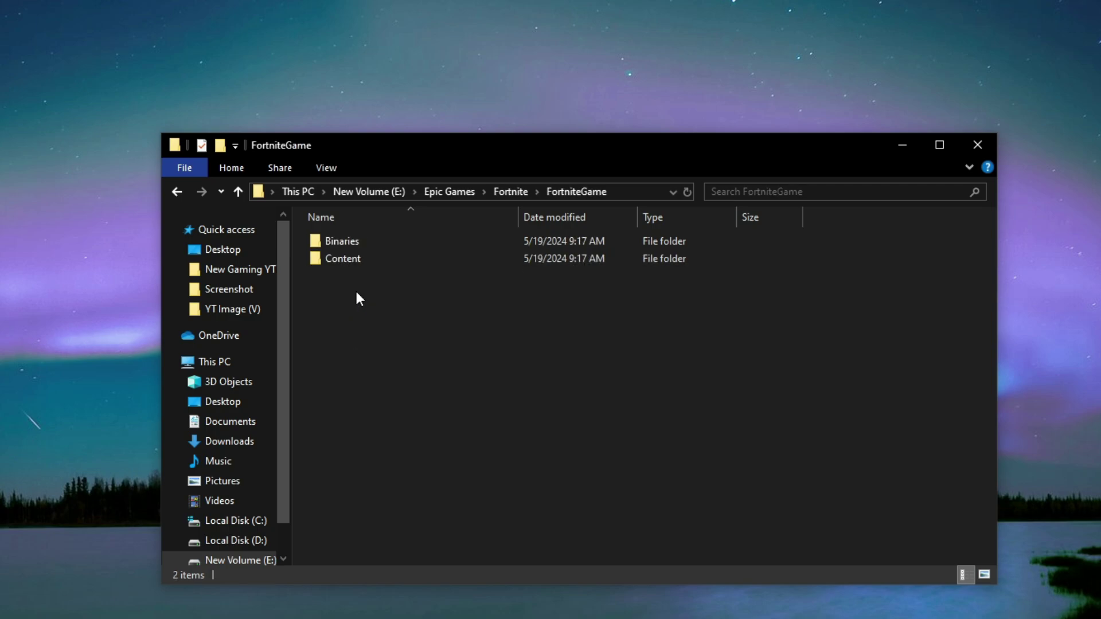
double_click(350, 242)
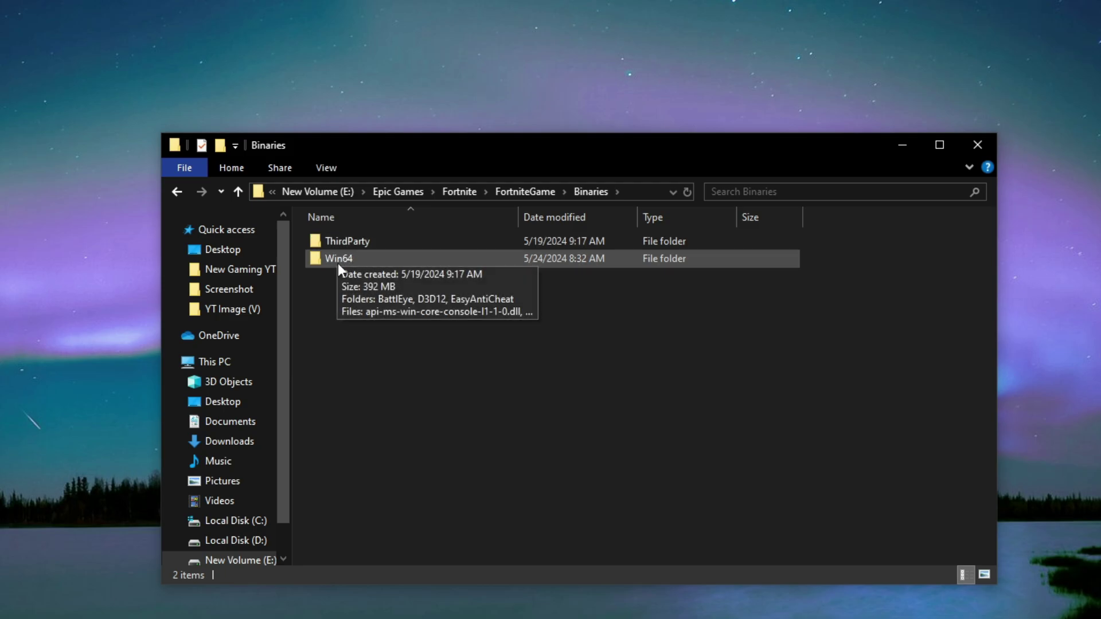
double_click(356, 261)
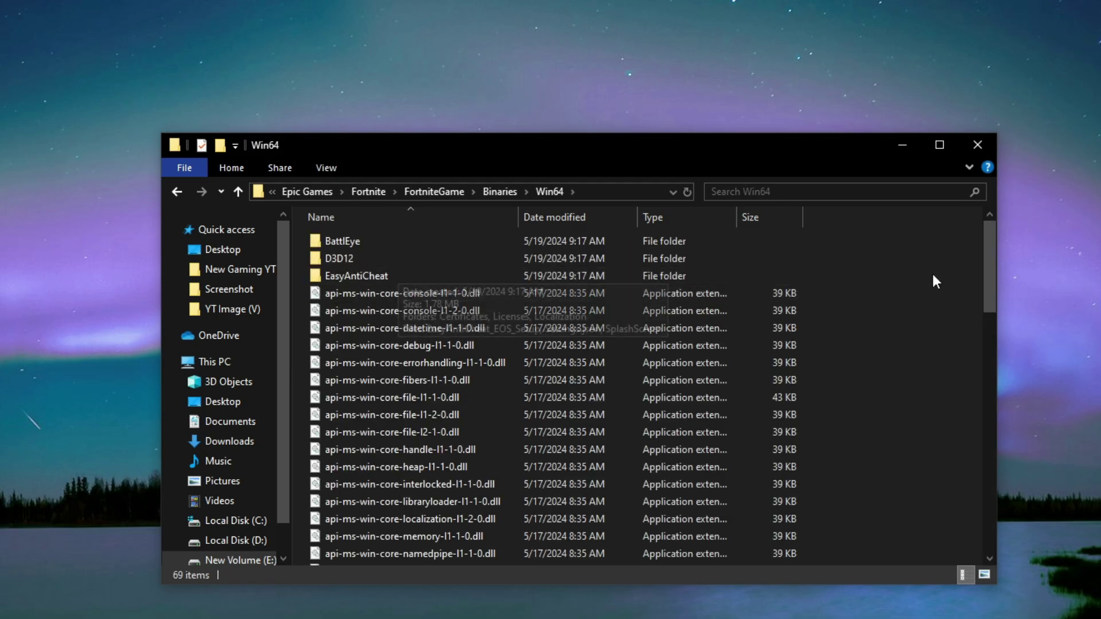
- Disable full-screen optimisations in the compatibility properties of FortniteClient-Win64-Shipping
left_click_drag(987, 277, 1003, 467)
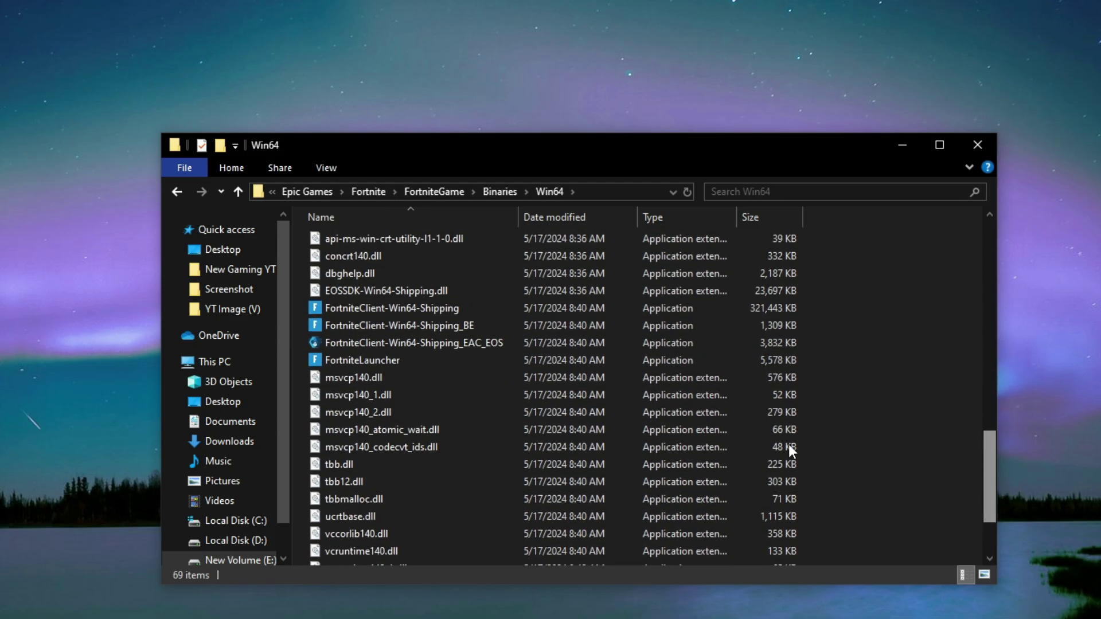
left_click(342, 310)
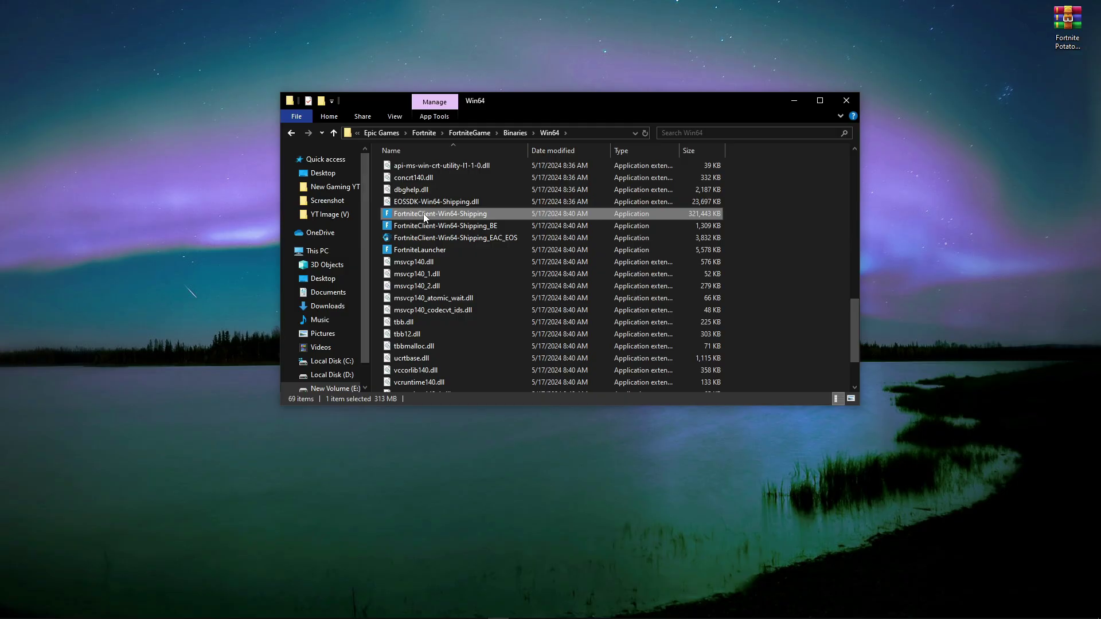
right_click(367, 308)
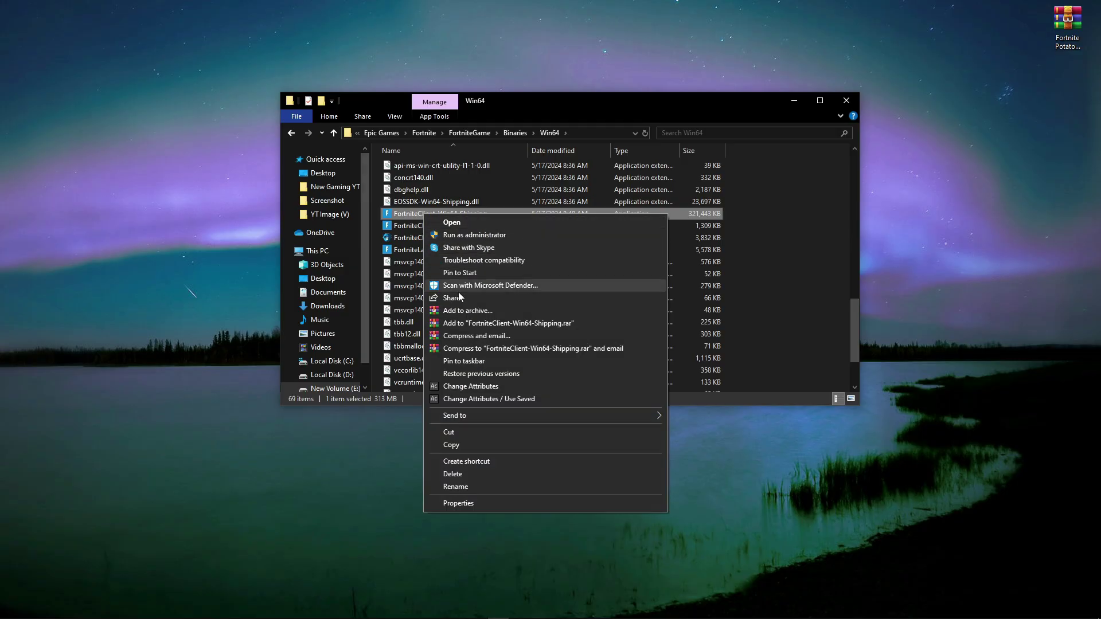
left_click(459, 503)
left_click_drag(538, 232, 539, 120)
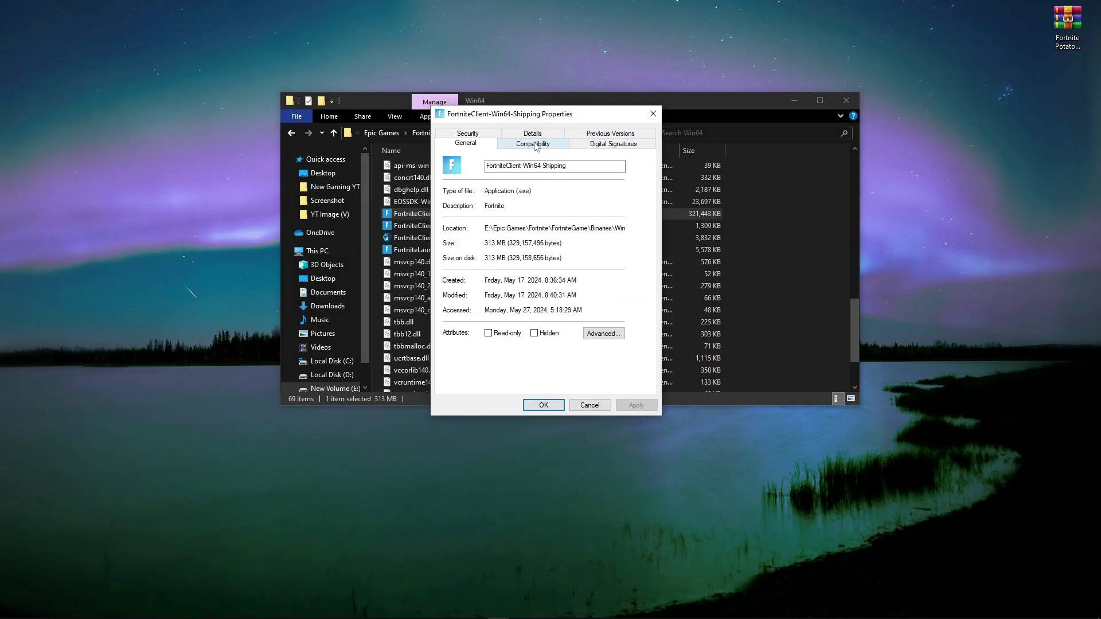
left_click(535, 144)
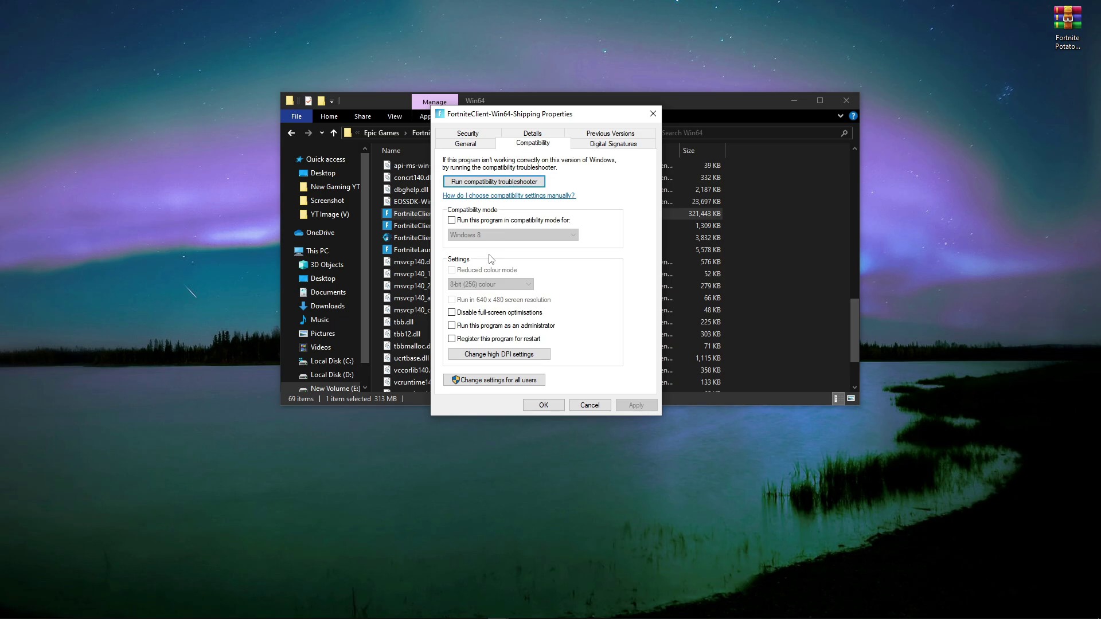
left_click(470, 313)
- Override the high DPI scaling behaviour with scaling performed by Application, and apply the compatibility changes to the Fortnite executable
left_click(483, 354)
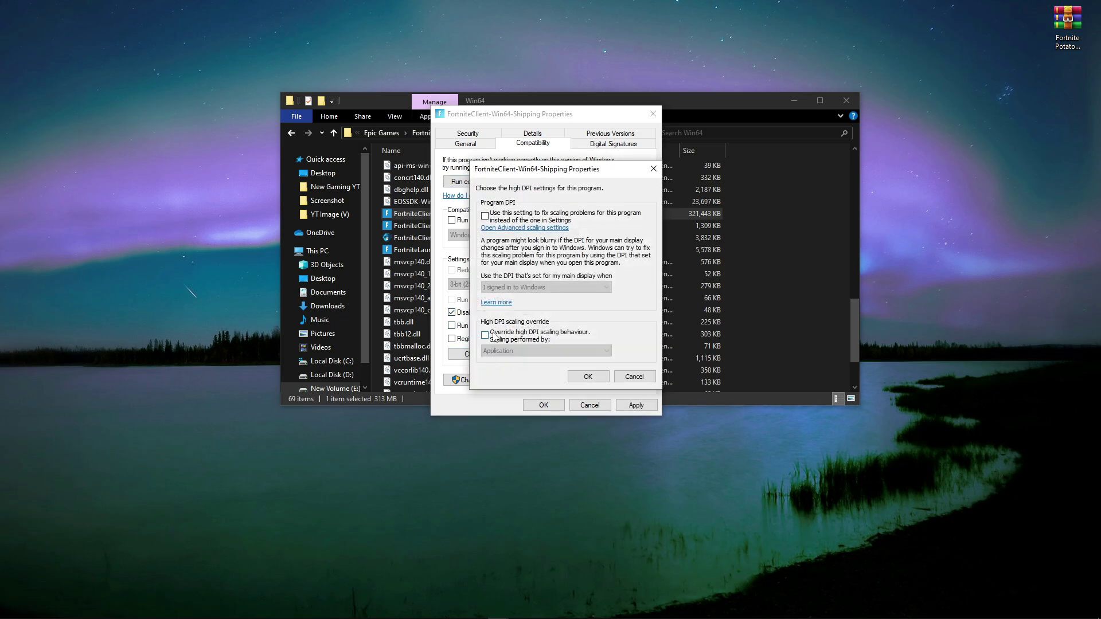
left_click(494, 336)
left_click(505, 351)
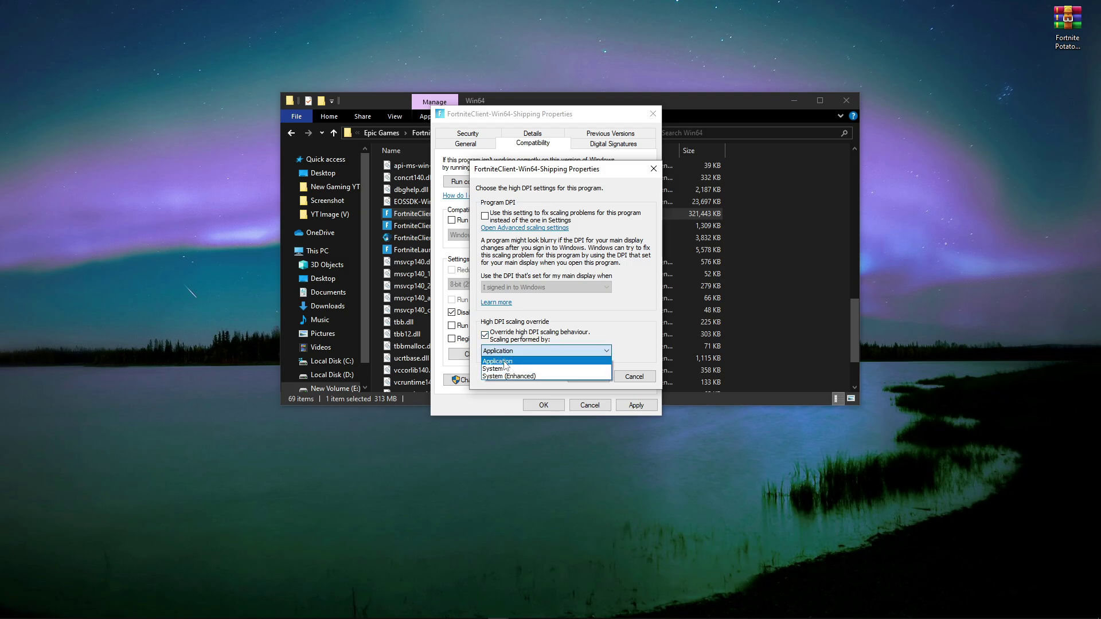
left_click(505, 362)
left_click(588, 376)
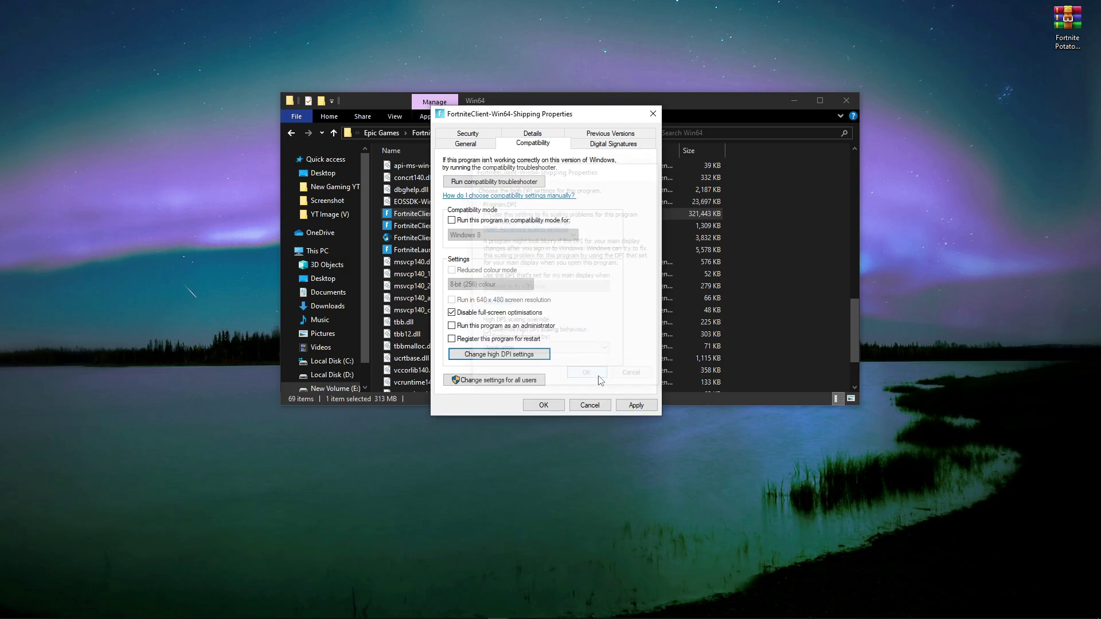
left_click(635, 405)
left_click(544, 405)
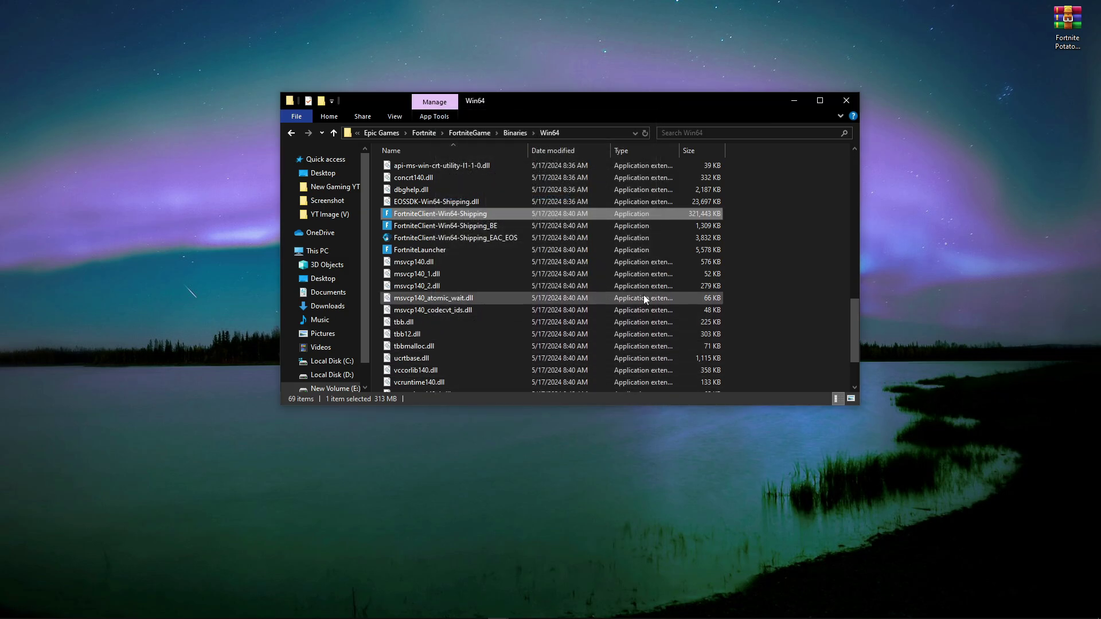
- Copy the full path of the Win64 folder and close the File Explorer window
left_click(637, 133)
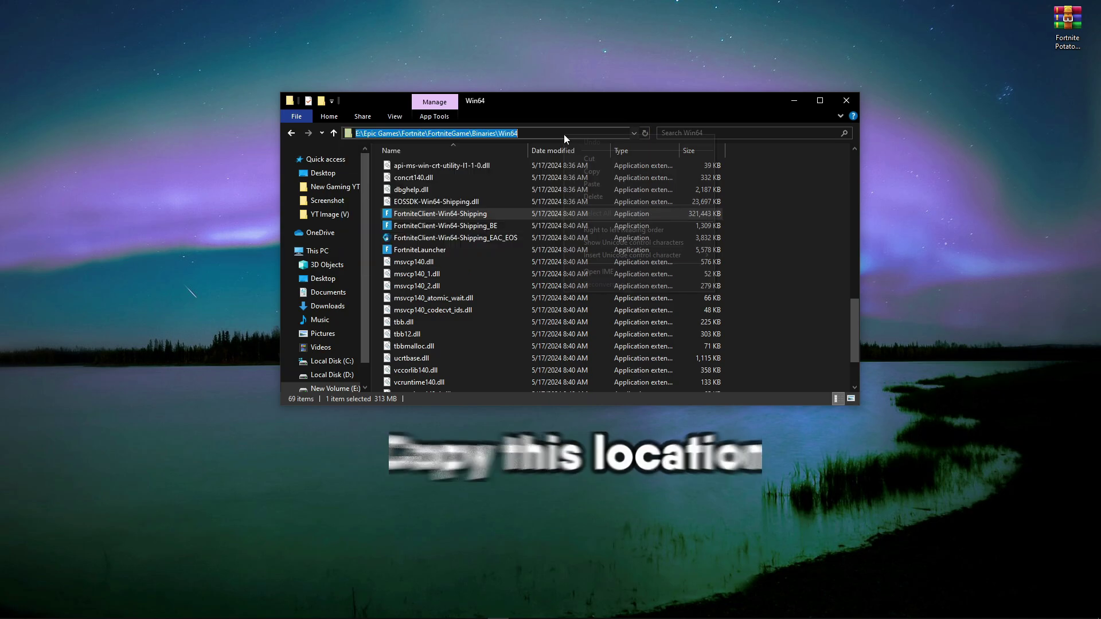
right_click(563, 134)
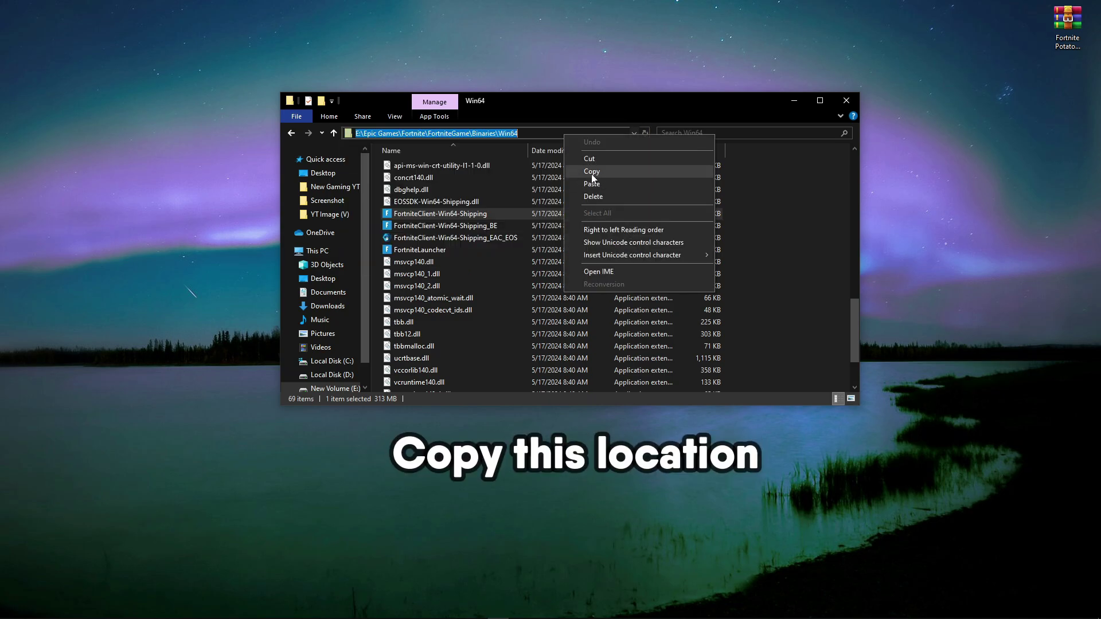
left_click(590, 174)
left_click(845, 106)
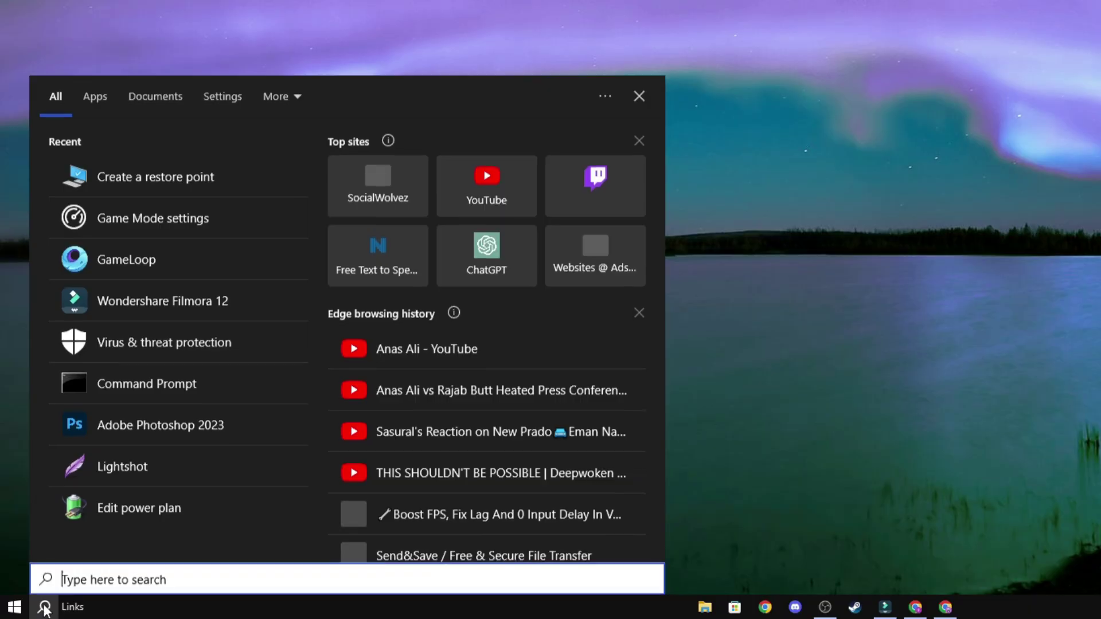
- In Windows Graphics settings, add FortniteClient-Win64-Shipping from the copied Win64 folder path as a desktop app
type("gr")
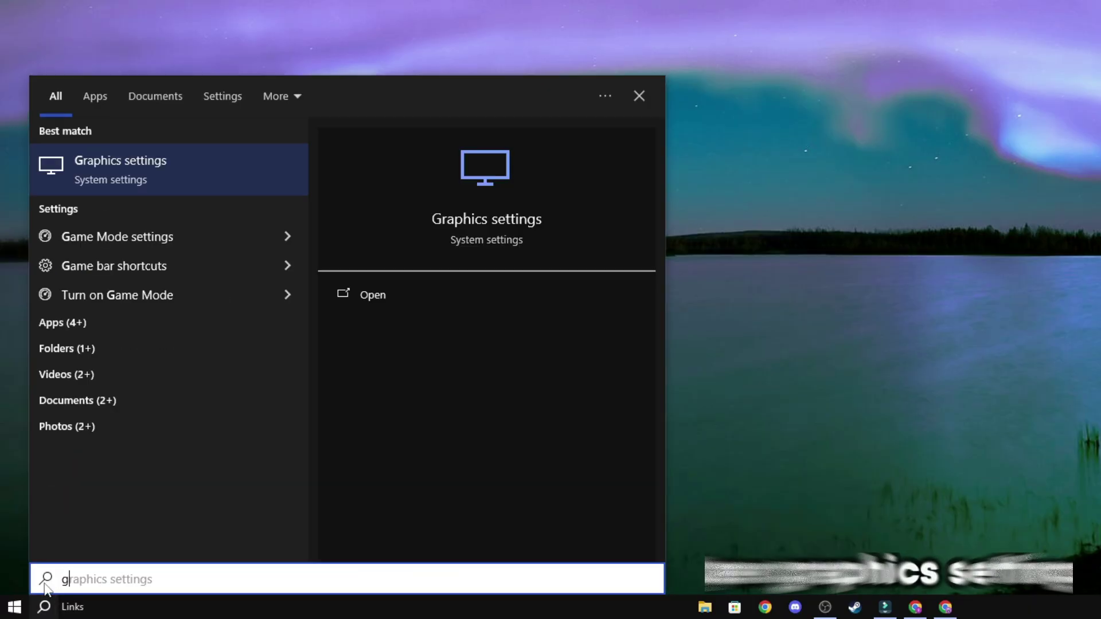
left_click(458, 220)
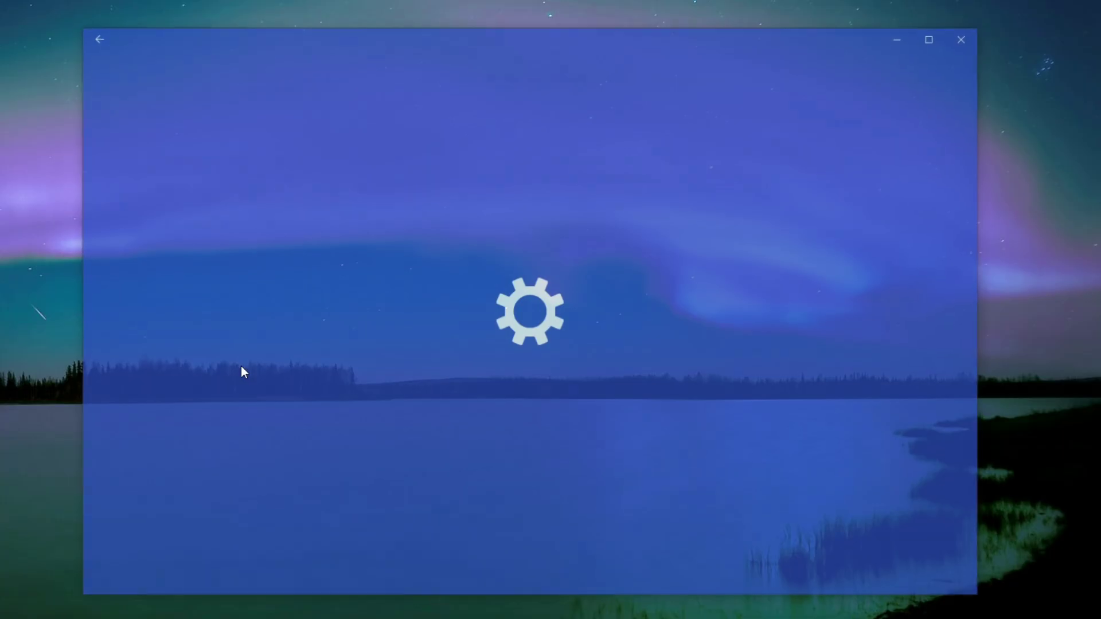
left_click(114, 255)
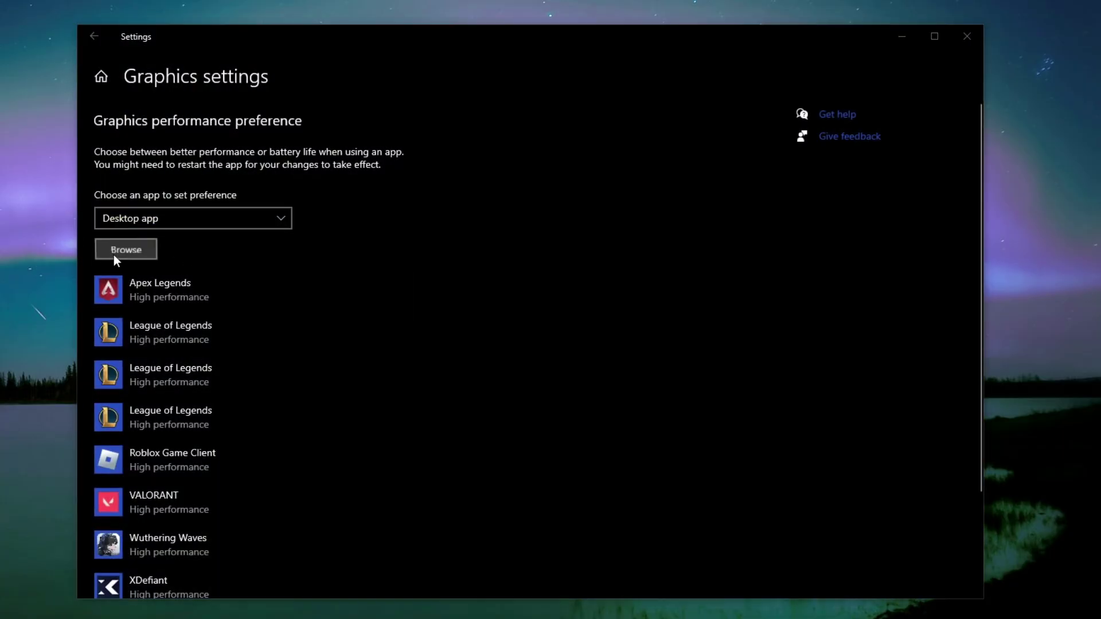
left_click(554, 64)
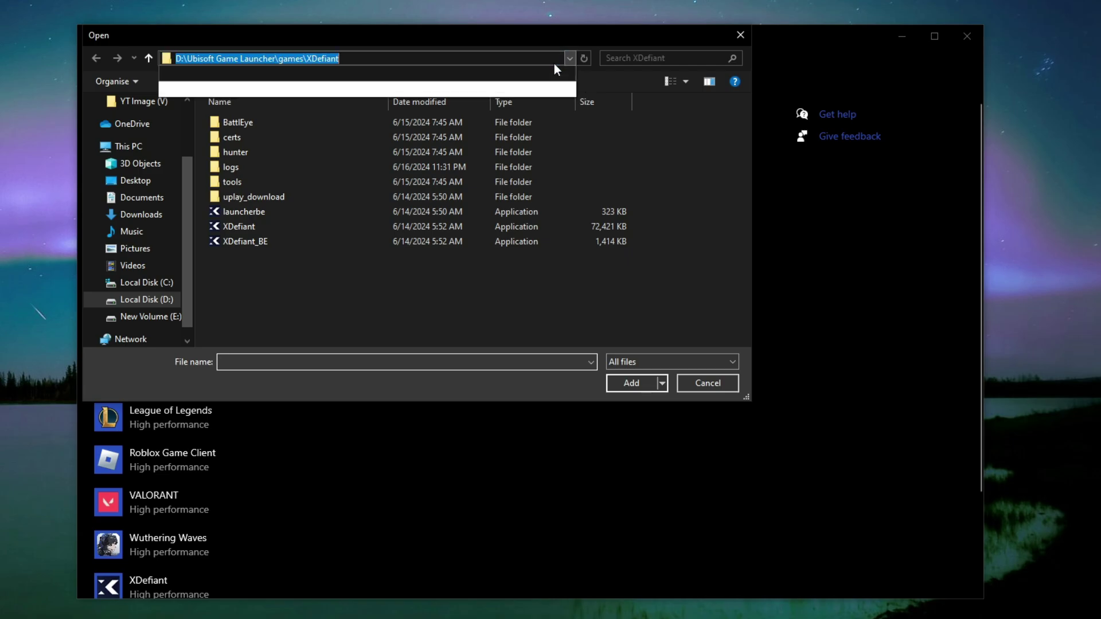
right_click(481, 58)
left_click(515, 120)
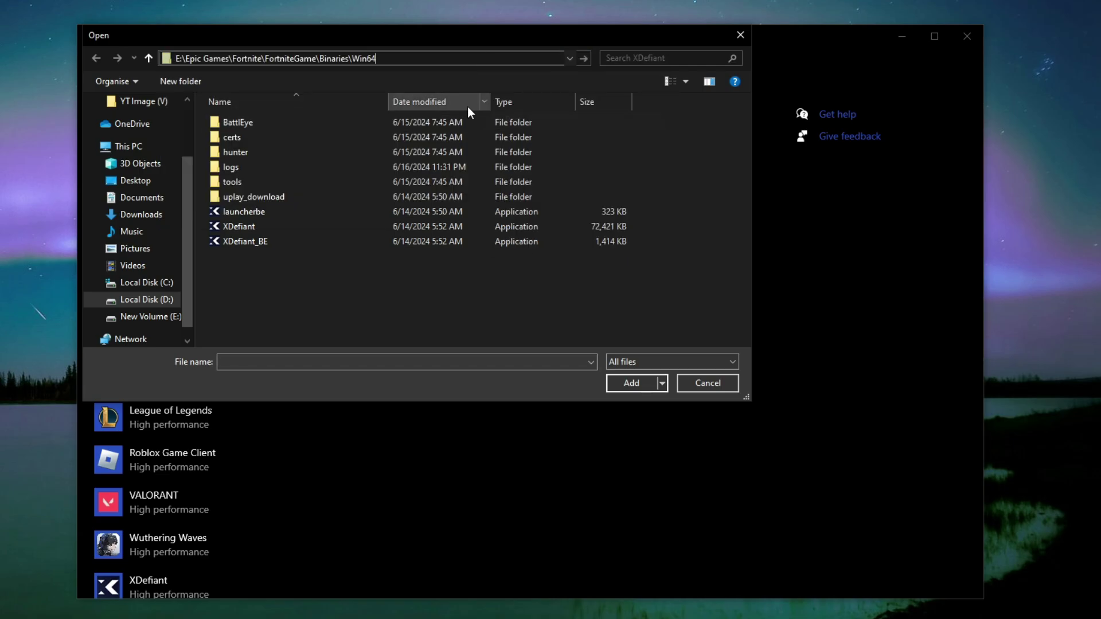
key("Return")
left_click(275, 167)
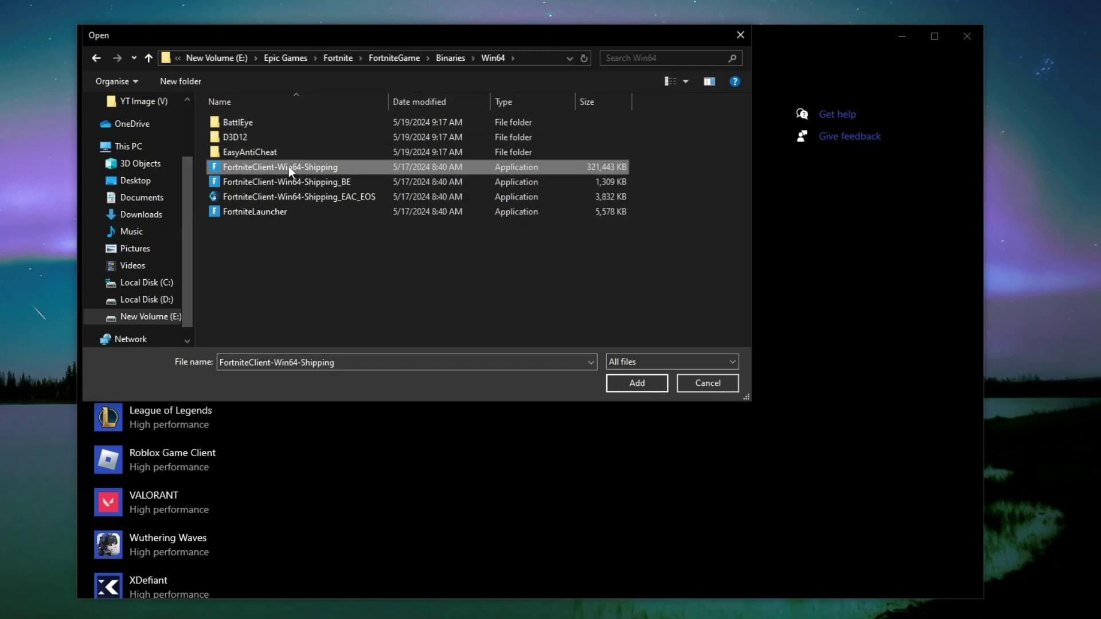
left_click(616, 382)
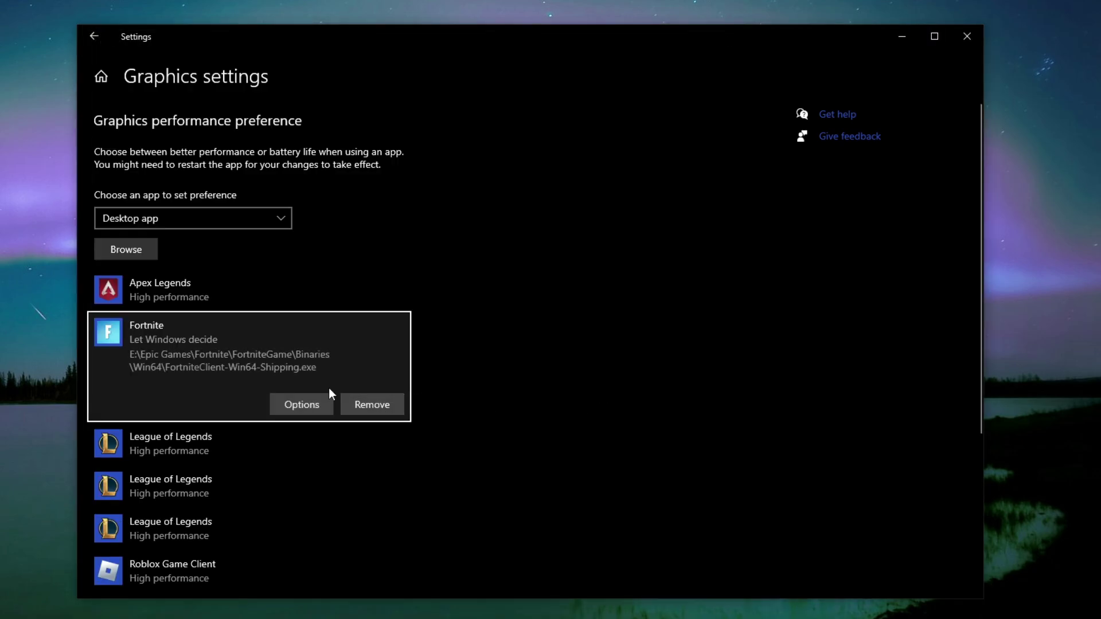
- Set Fortnite's graphics preference to High performance and save it
left_click(300, 406)
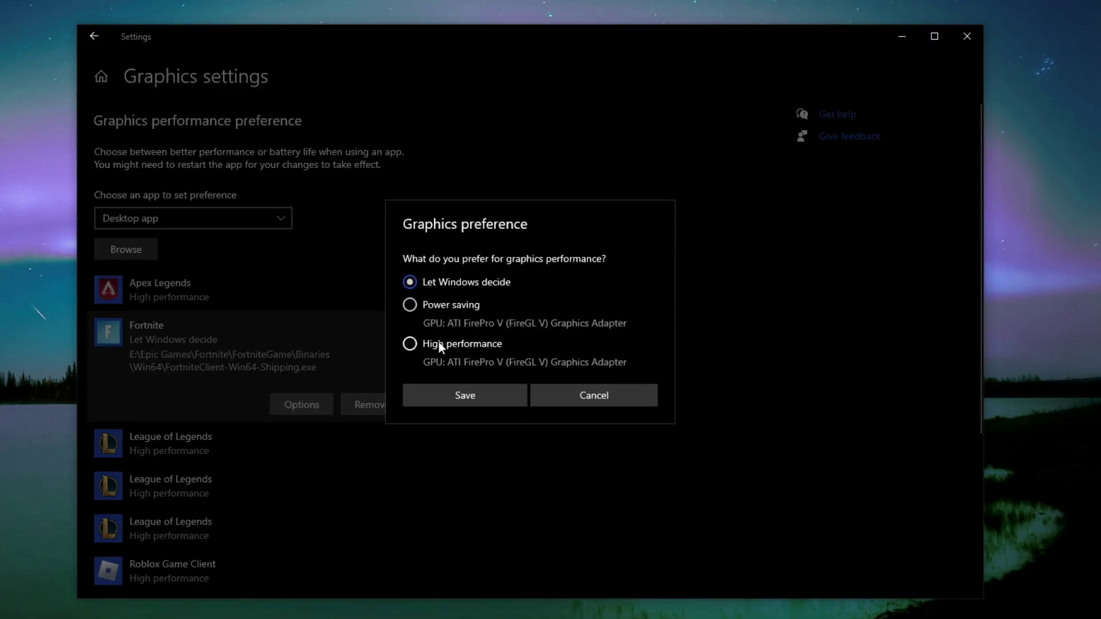
left_click(438, 343)
left_click(448, 396)
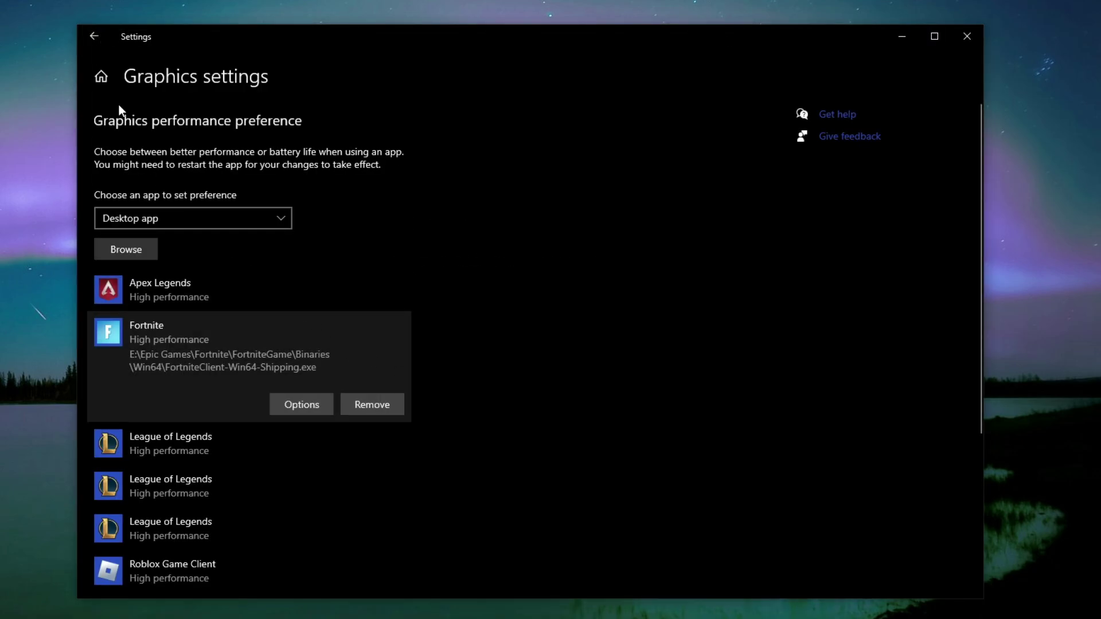
- In the Gaming settings, switch Game Bar off and Game Mode on, and close the Settings window
left_click(100, 76)
left_click(235, 409)
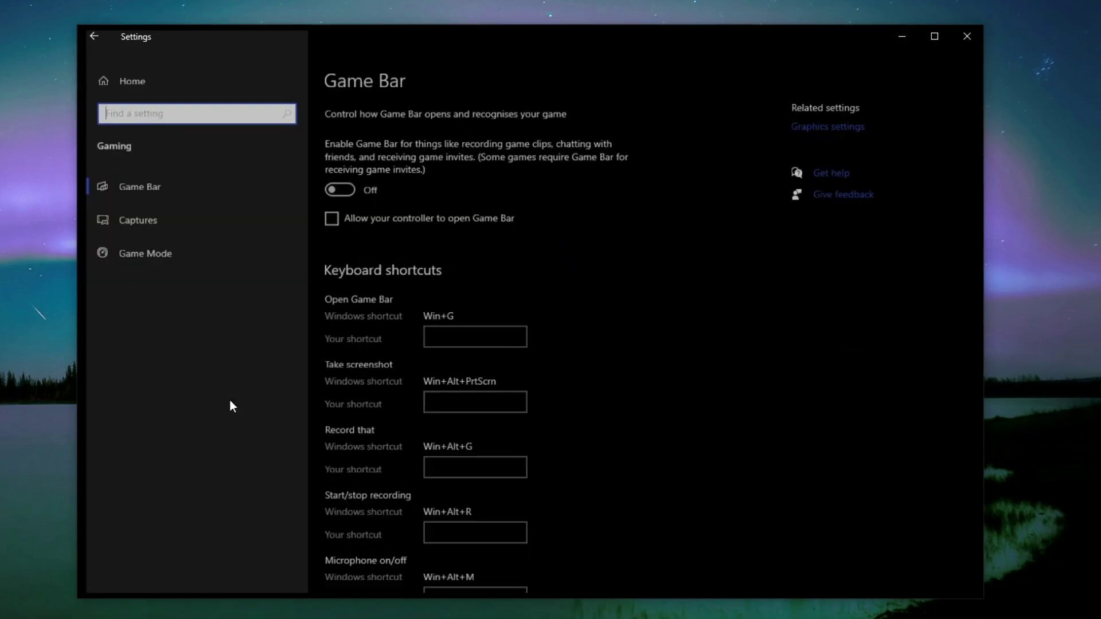
left_click(343, 188)
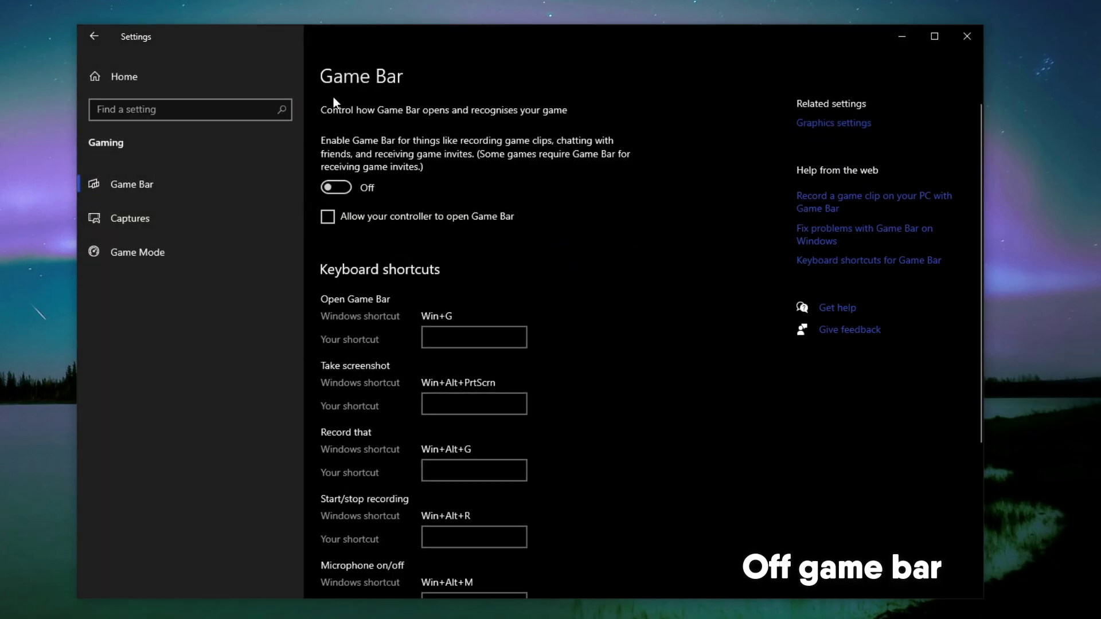
left_click(181, 252)
left_click(333, 163)
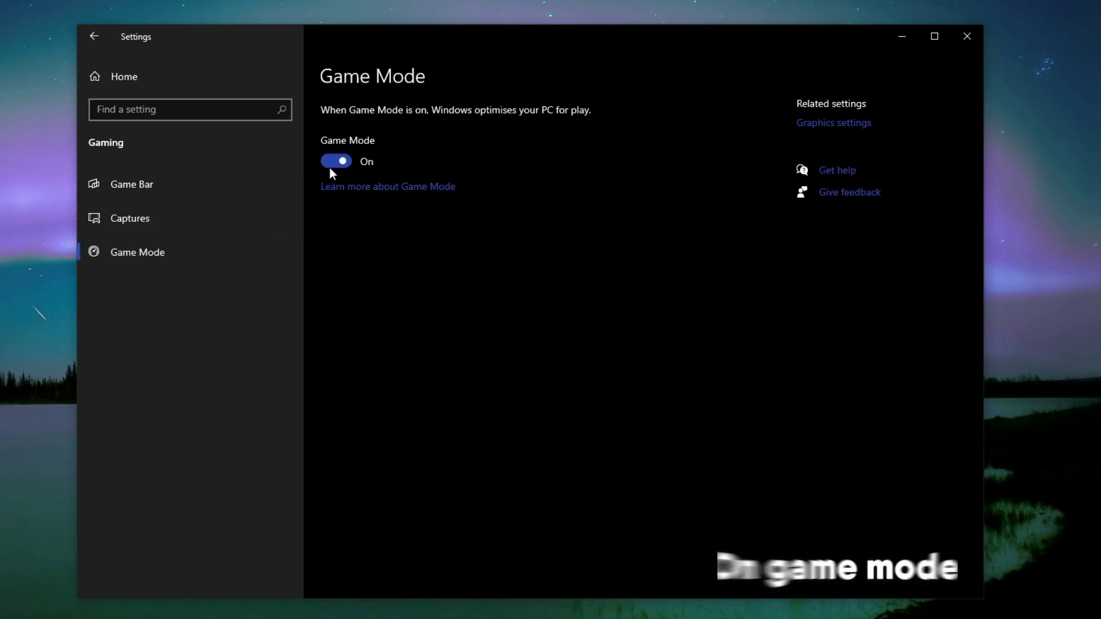
left_click(149, 83)
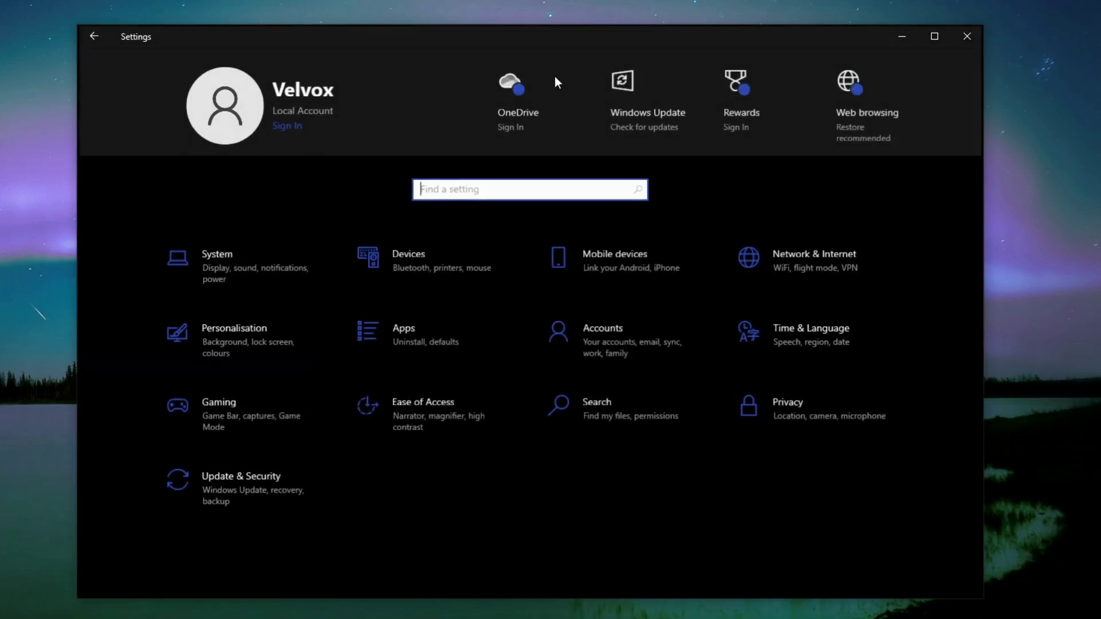
left_click(967, 36)
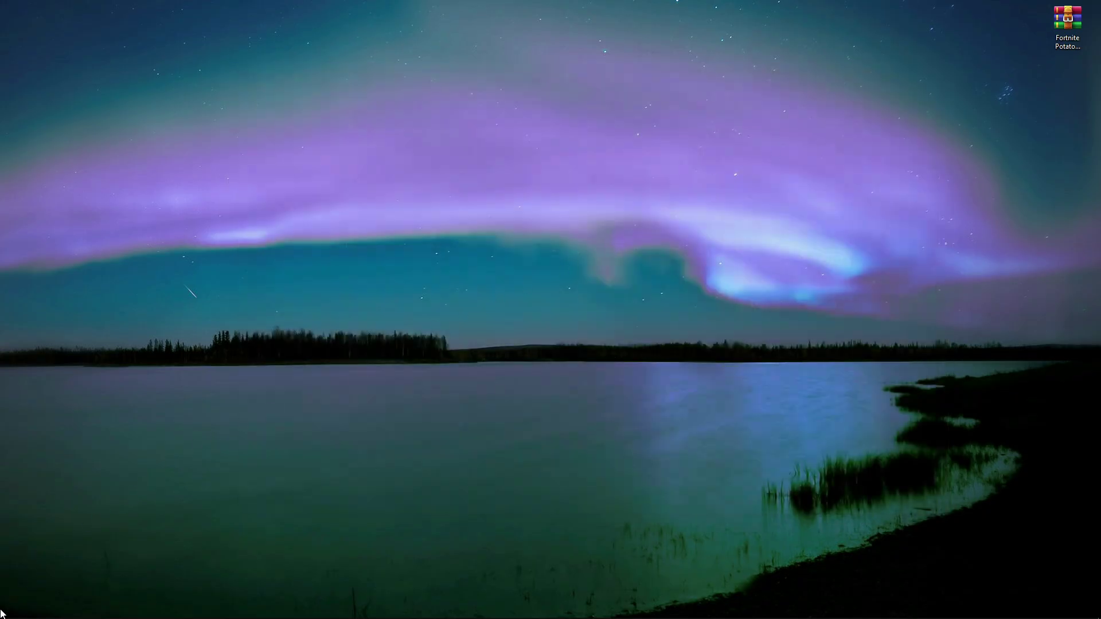
- Launch the Local Group Policy Editor by running gpedit.msc, and reposition its window on the desktop
right_click(1, 612)
left_click(11, 567)
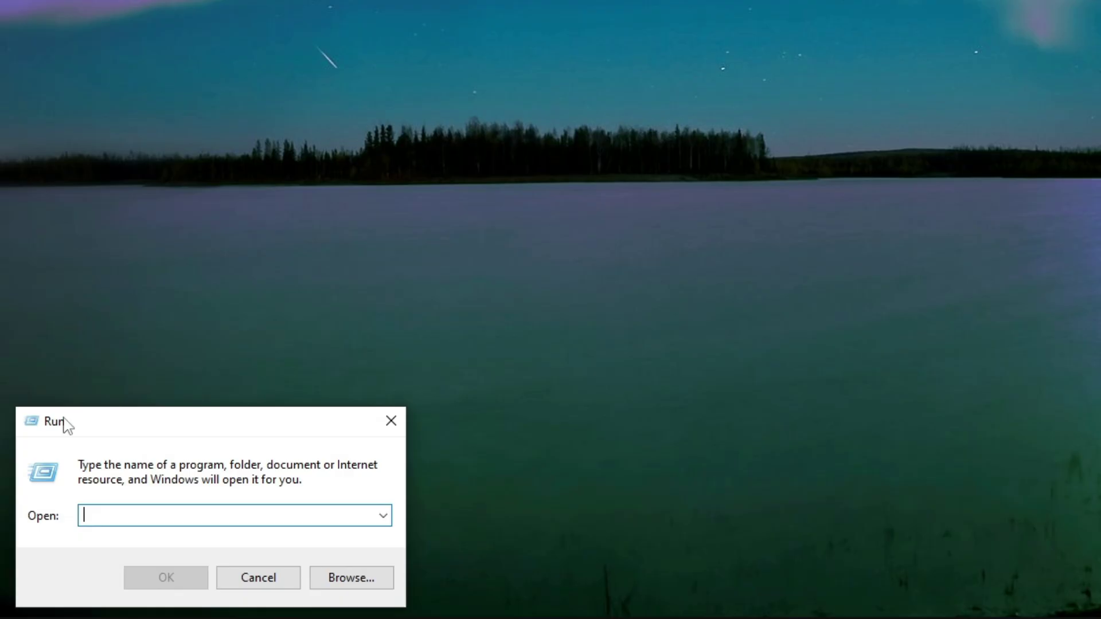
type("Gpe")
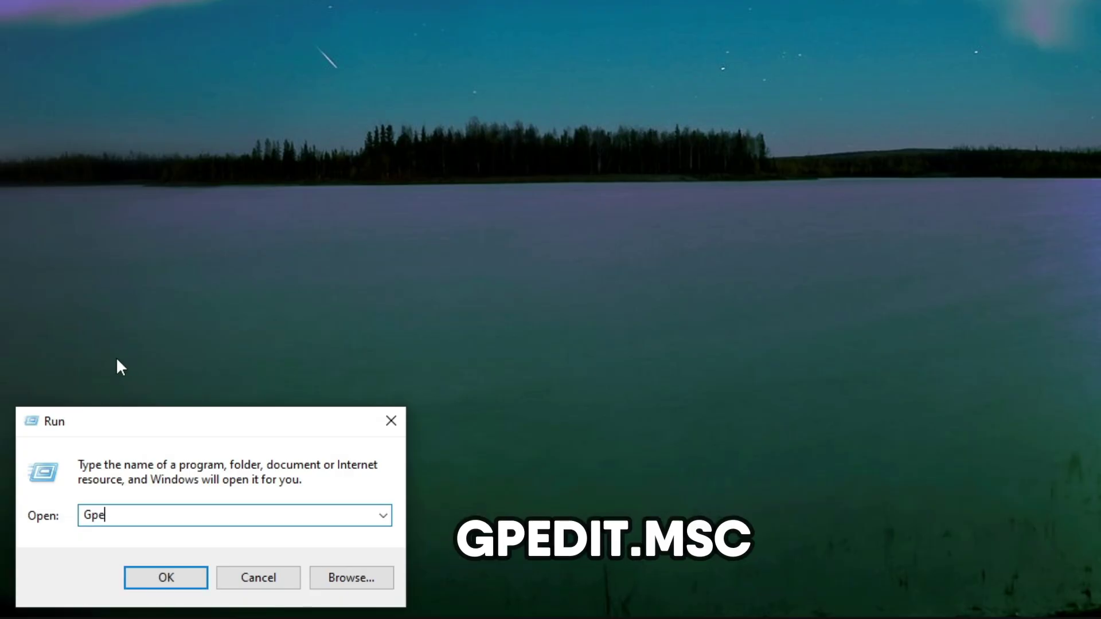
type("dit.msc")
left_click(167, 574)
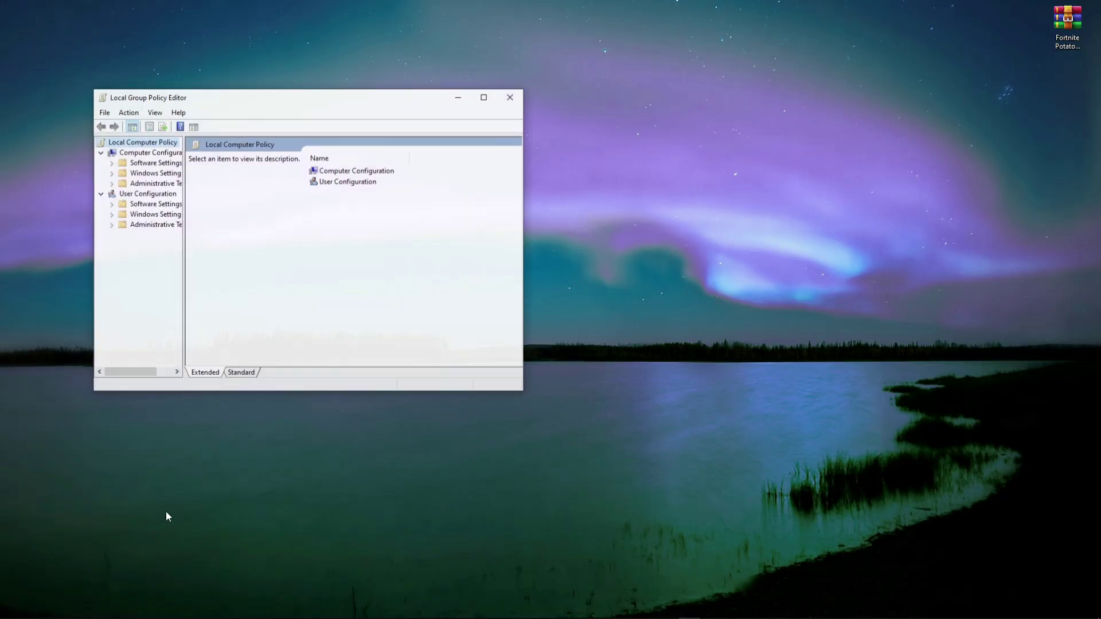
left_click_drag(363, 98, 547, 62)
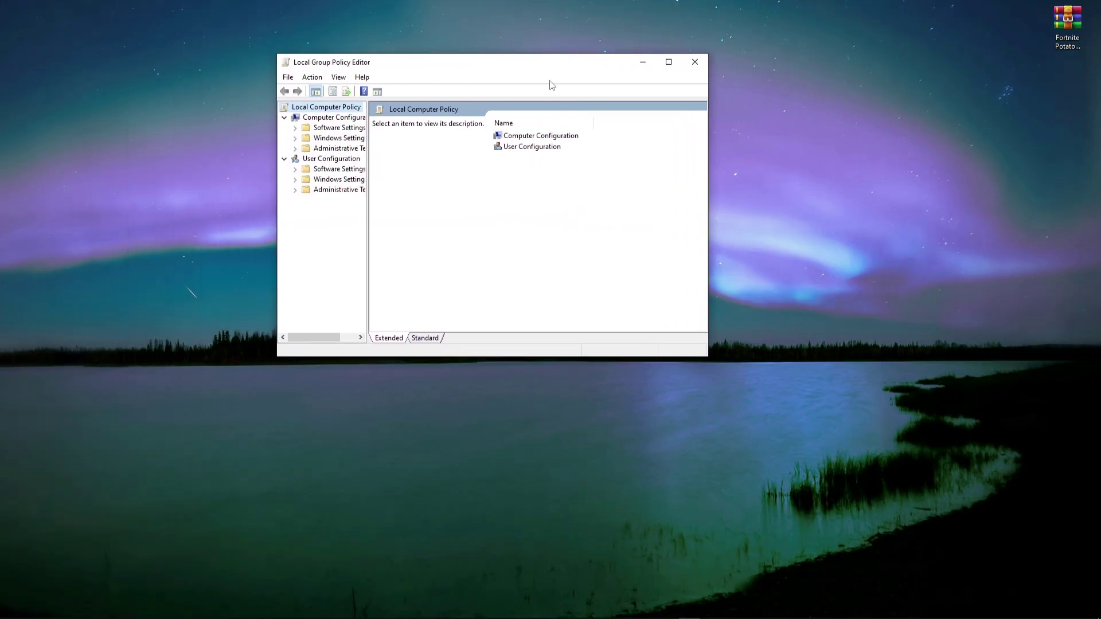
- Under Computer Configuration, open Administrative Templates, Windows Components and the App Privacy policy folder
left_click(534, 146)
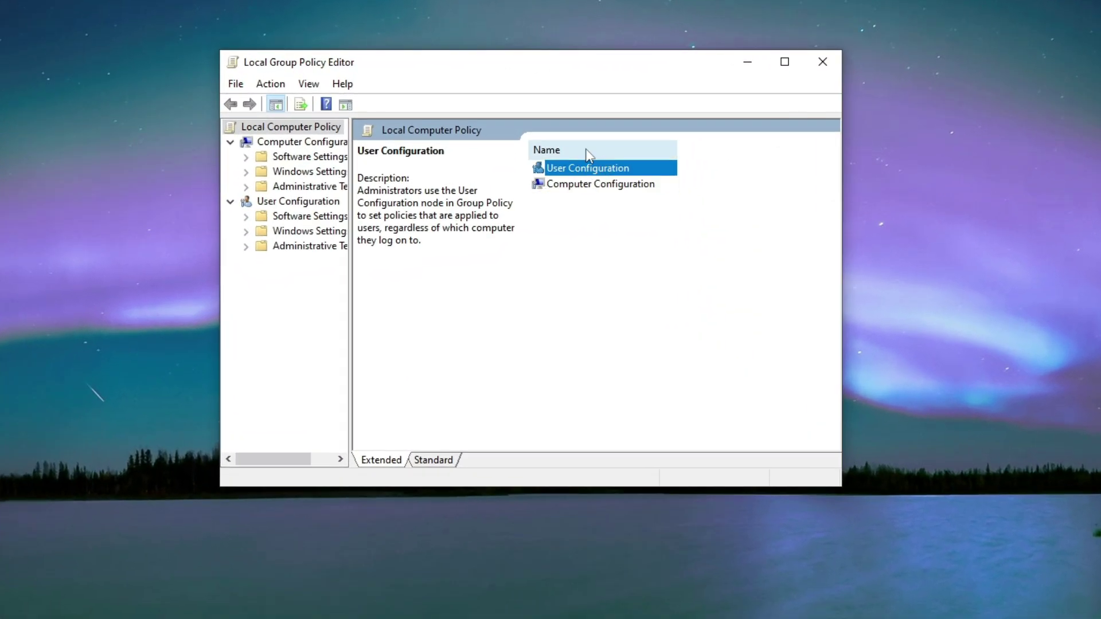
left_click(585, 151)
left_click(584, 172)
double_click(584, 172)
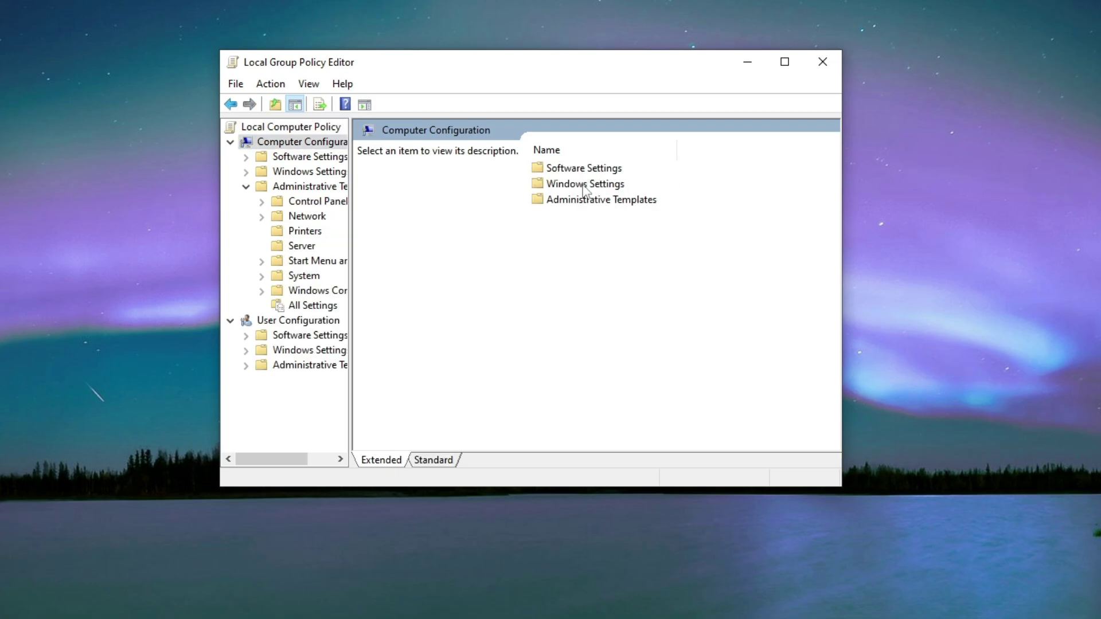
double_click(585, 201)
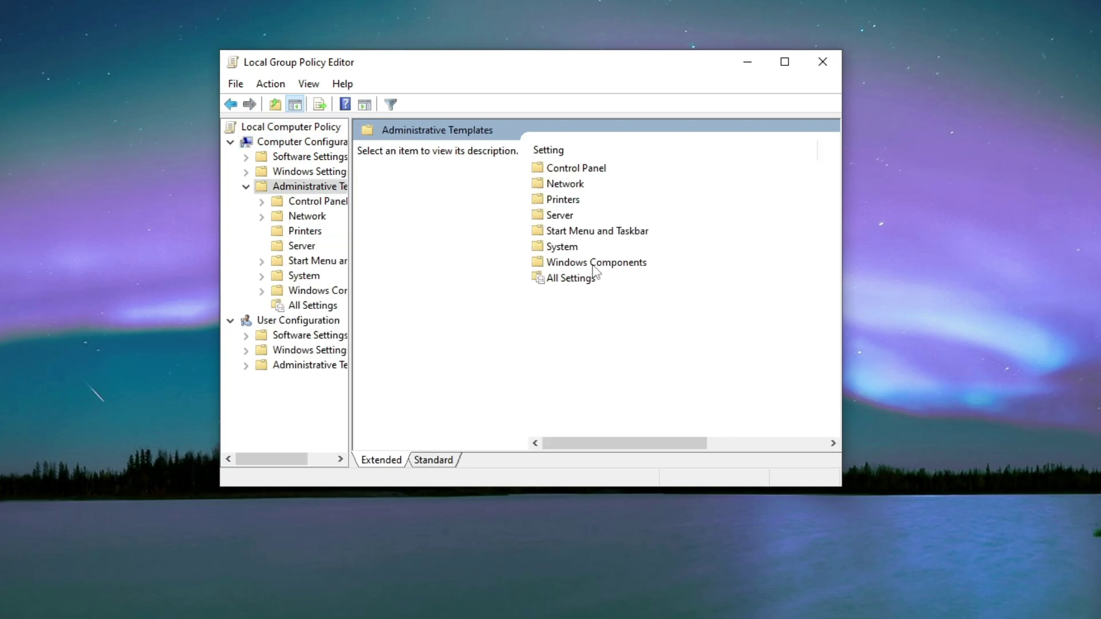
double_click(594, 264)
left_click(585, 221)
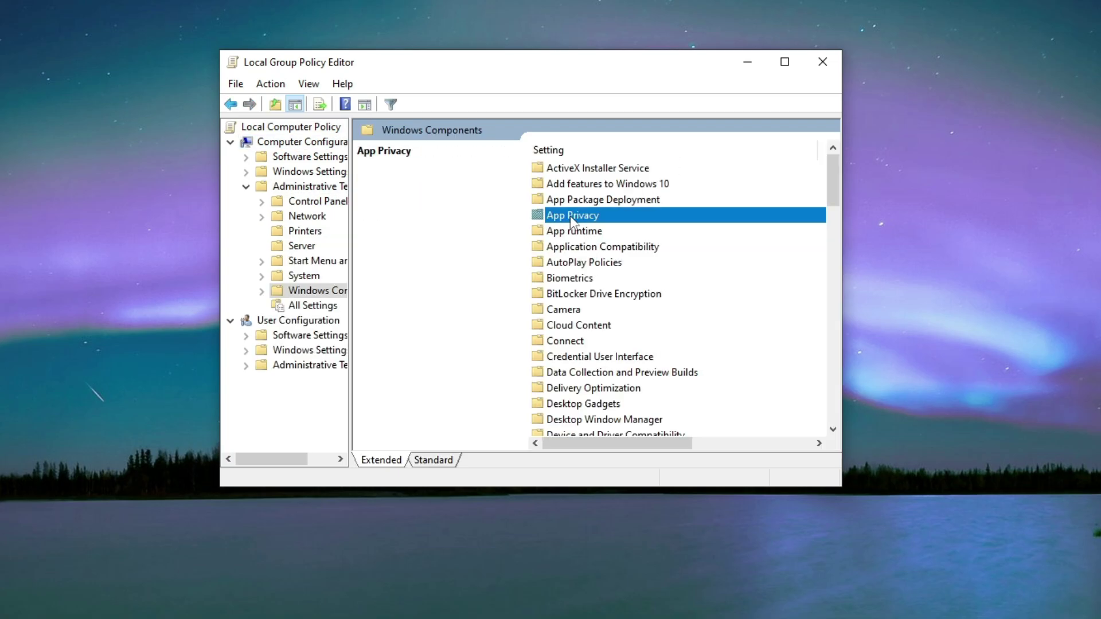
double_click(570, 216)
- Enable the policy "Let Windows apps run in the background" with Force Deny as default for all apps, apply it and close the policy editor
left_click_drag(833, 239, 841, 363)
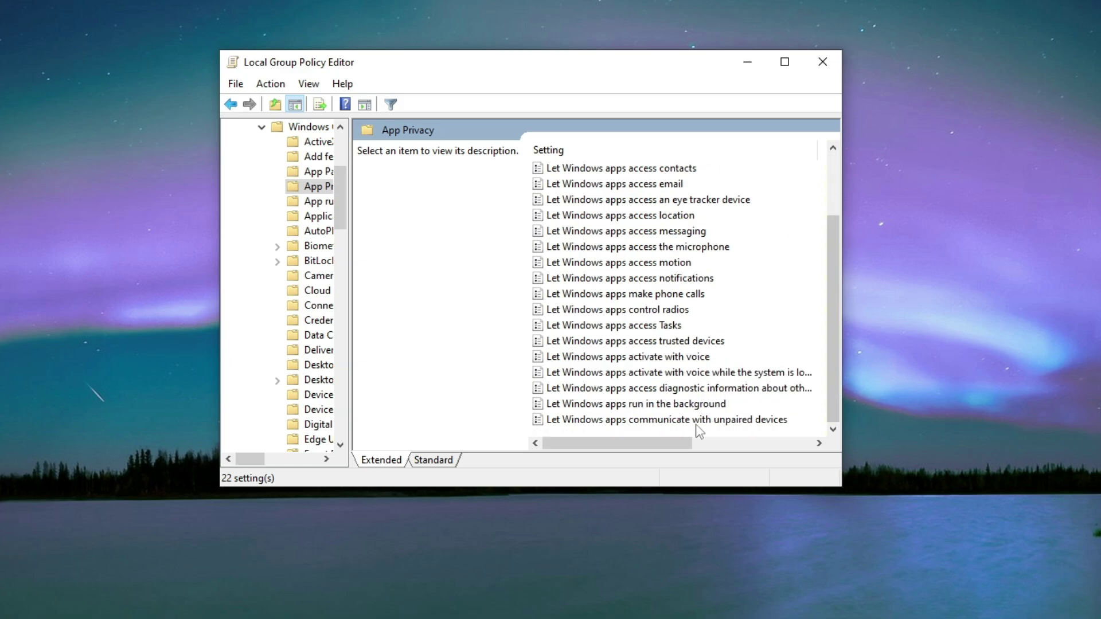
left_click(645, 391)
left_click(619, 403)
right_click(641, 408)
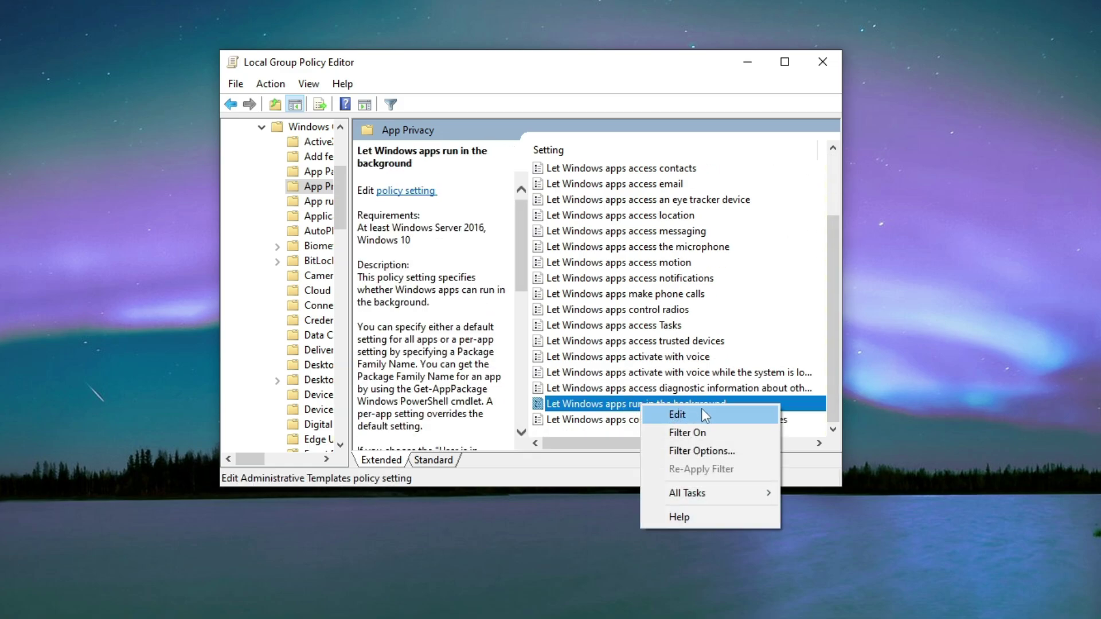
left_click(679, 419)
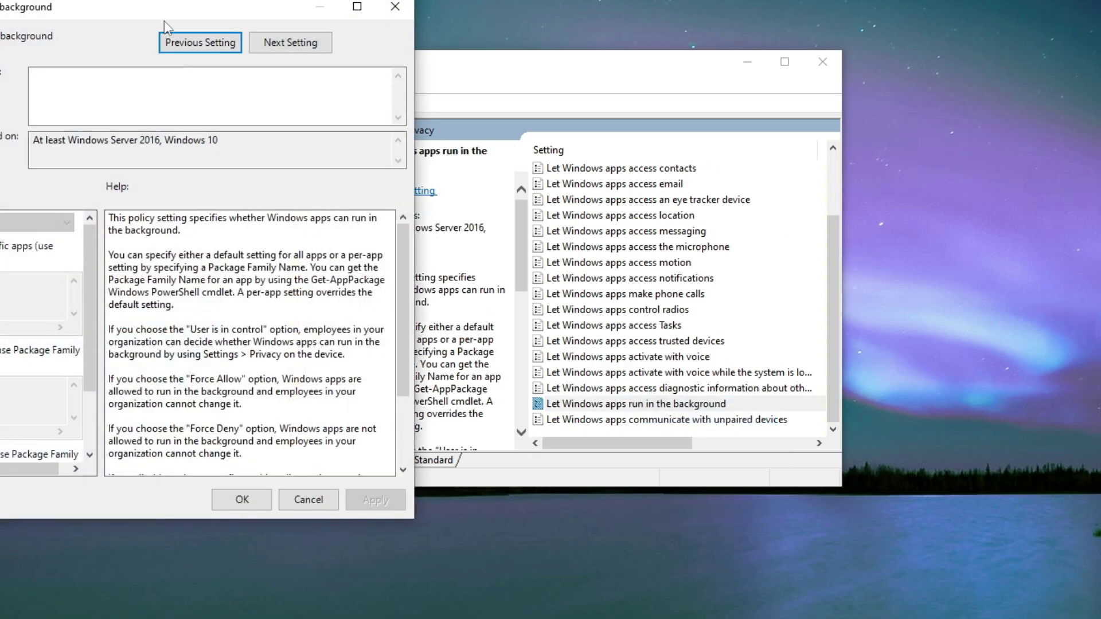
left_click_drag(165, 23, 515, 58)
left_click(227, 134)
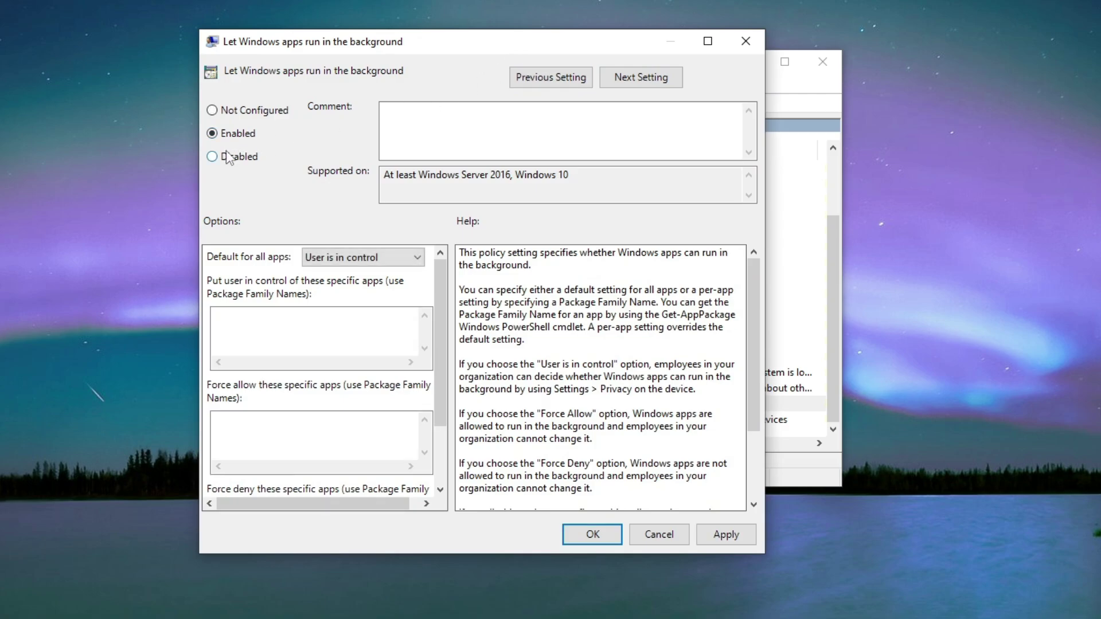
left_click(356, 258)
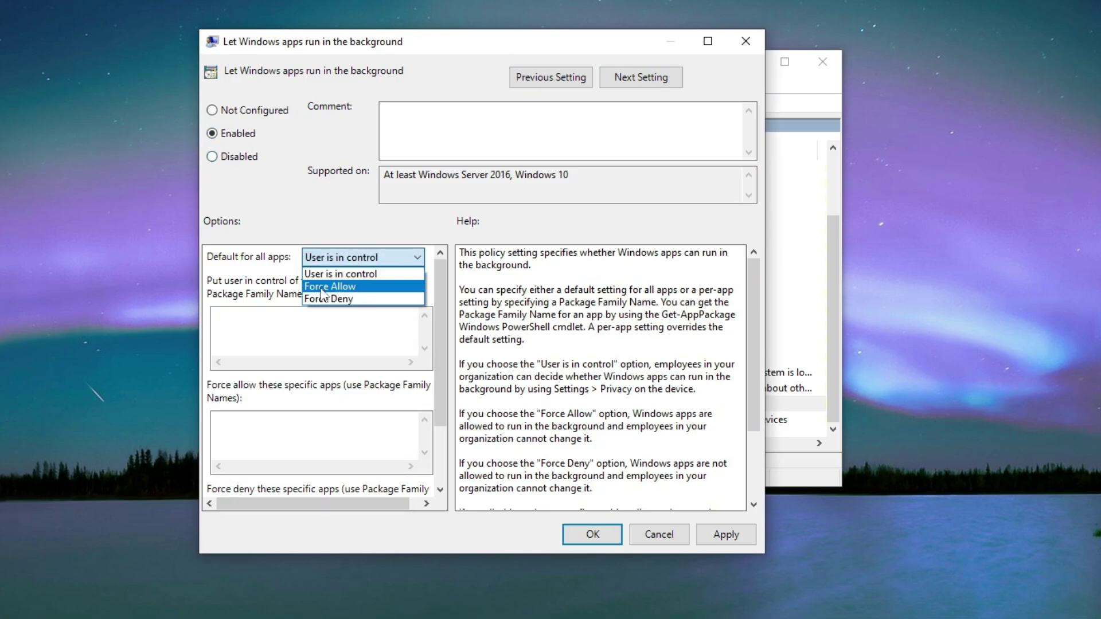
left_click(340, 299)
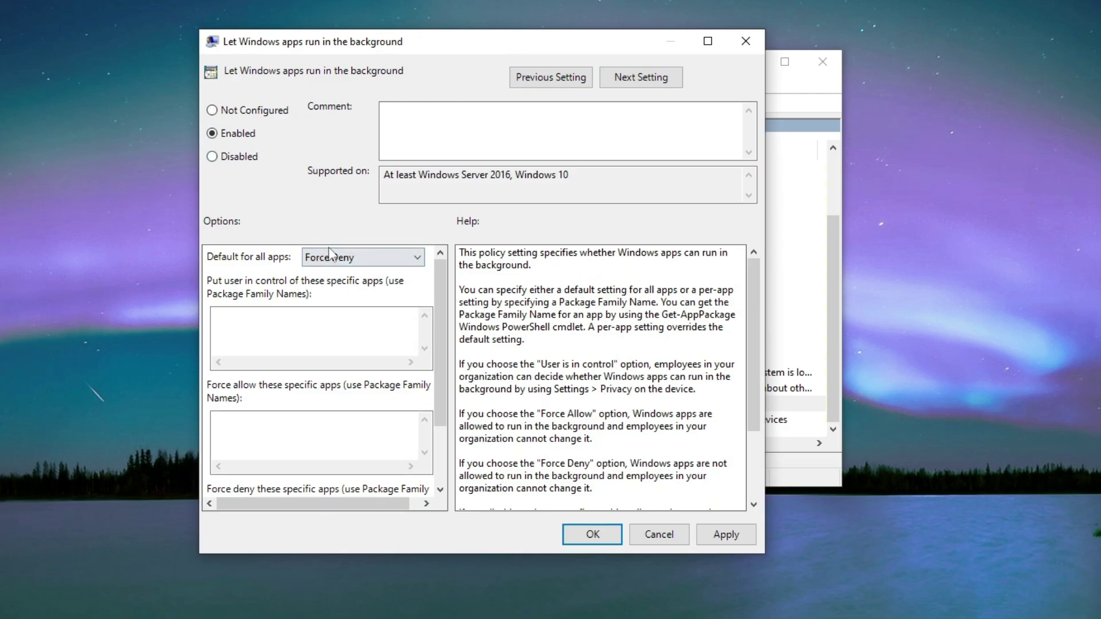
left_click(740, 536)
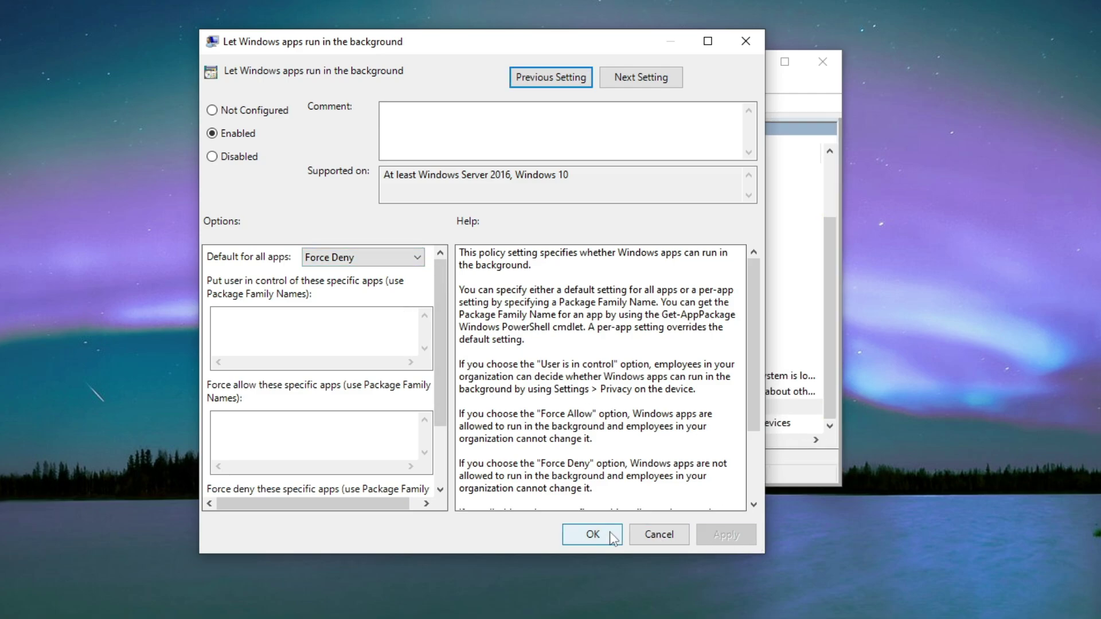
left_click(592, 534)
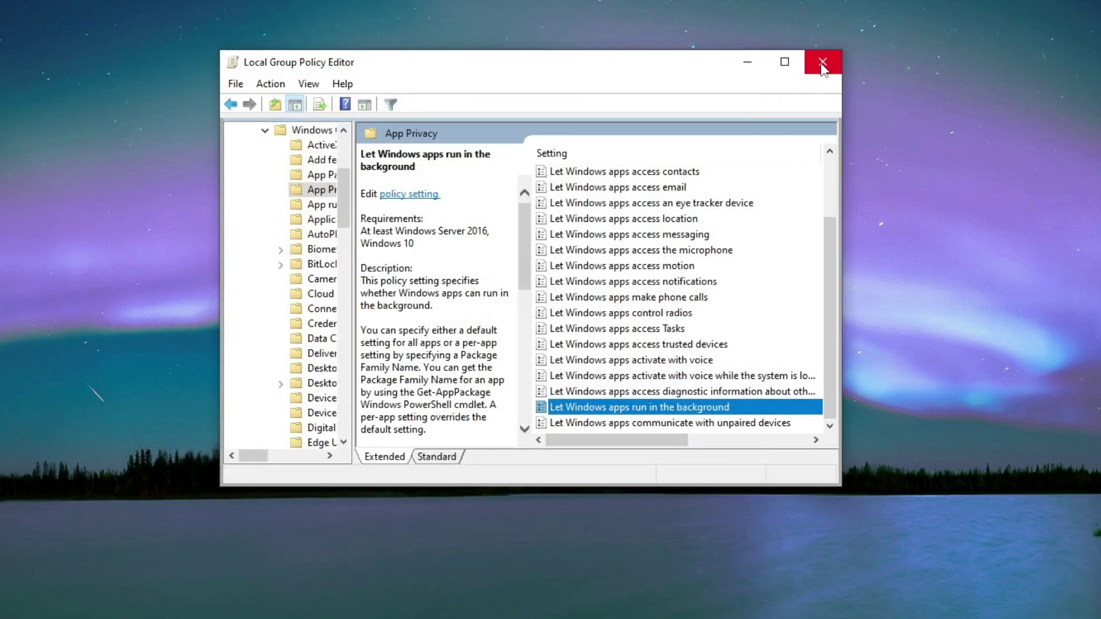
left_click(822, 62)
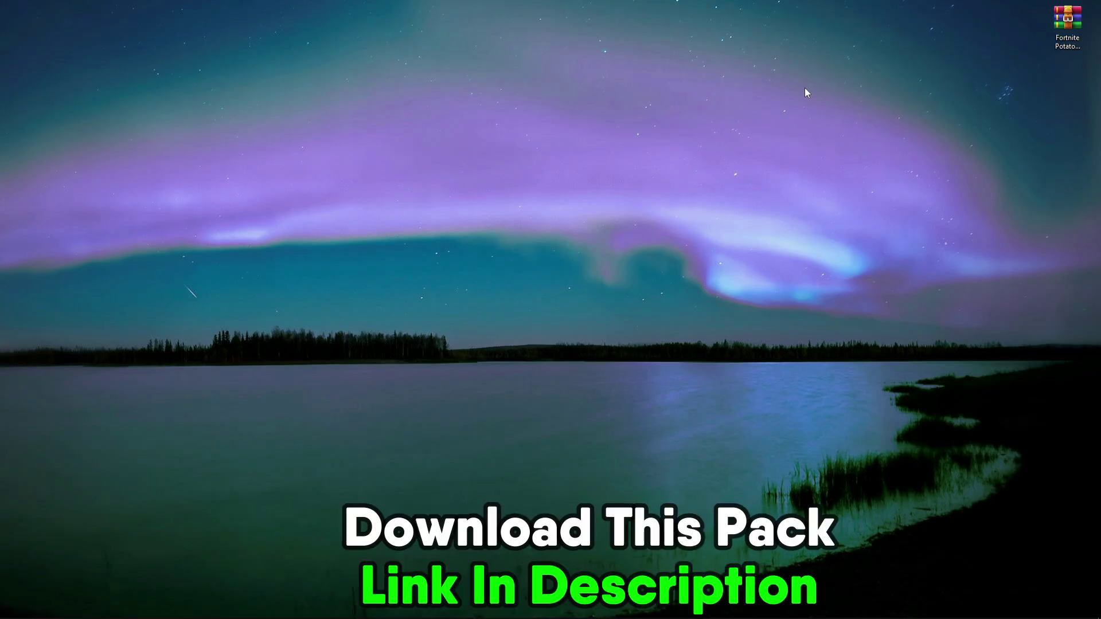
- Extract the Fortnite Potato Graphics 2024 archive onto the desktop and open the extracted folder
left_click_drag(522, 190, 523, 191)
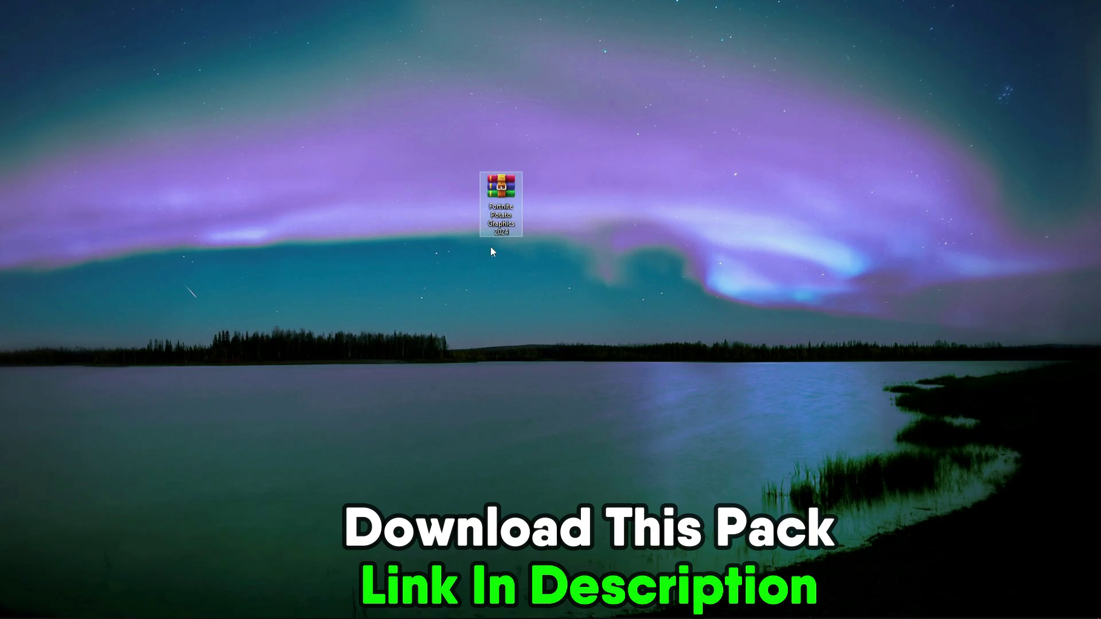
right_click(495, 195)
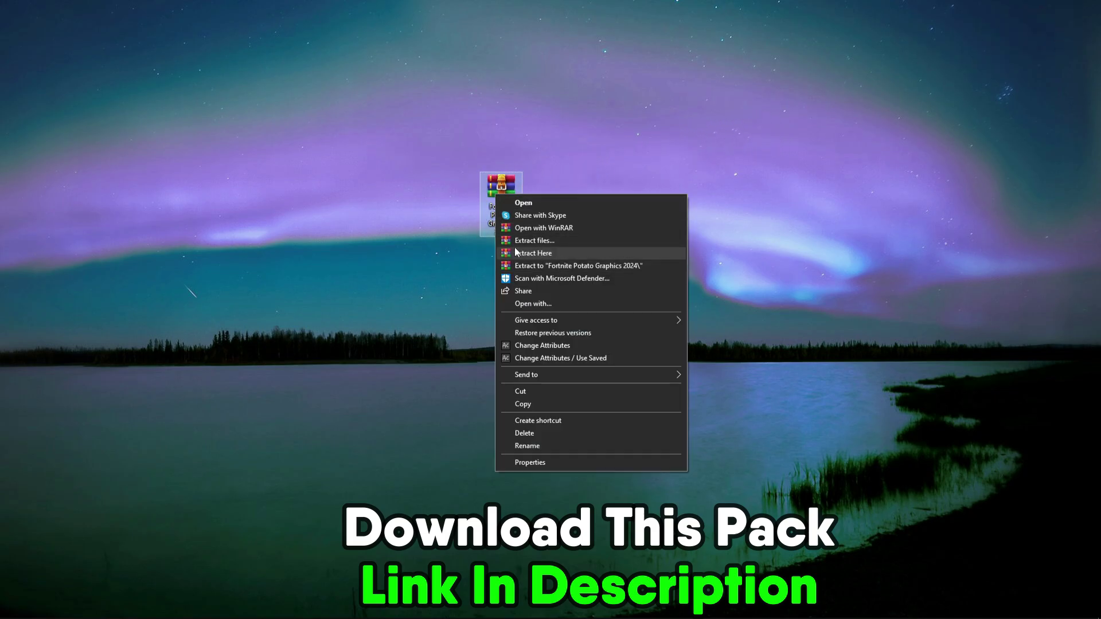
left_click(519, 252)
left_click_drag(25, 35, 458, 192)
right_click(464, 194)
left_click(507, 200)
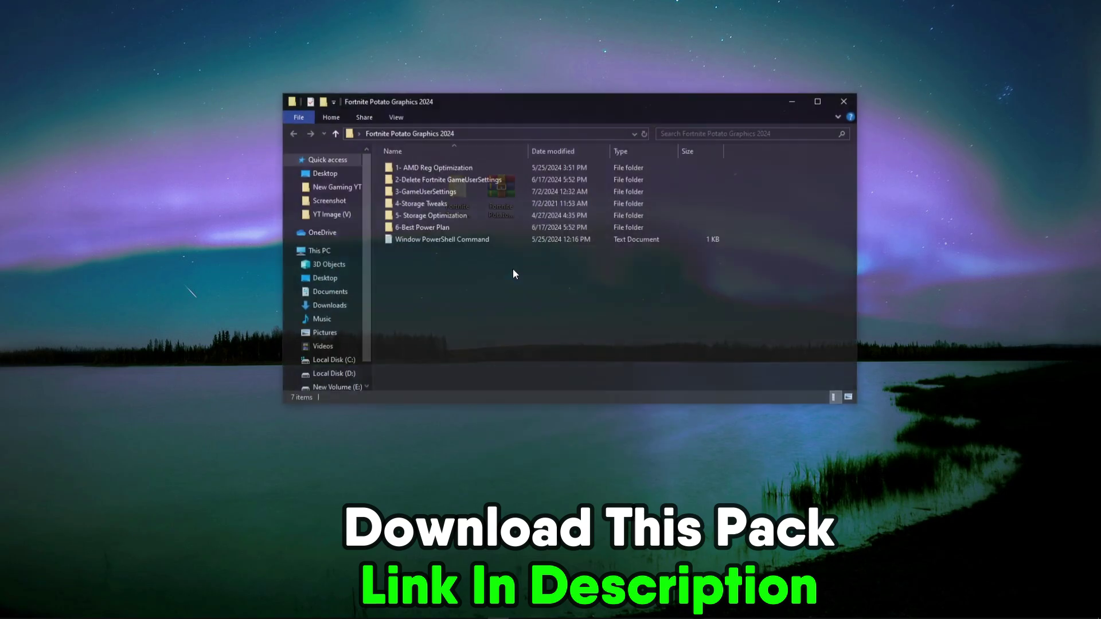
left_click_drag(512, 268, 458, 169)
left_click(448, 271)
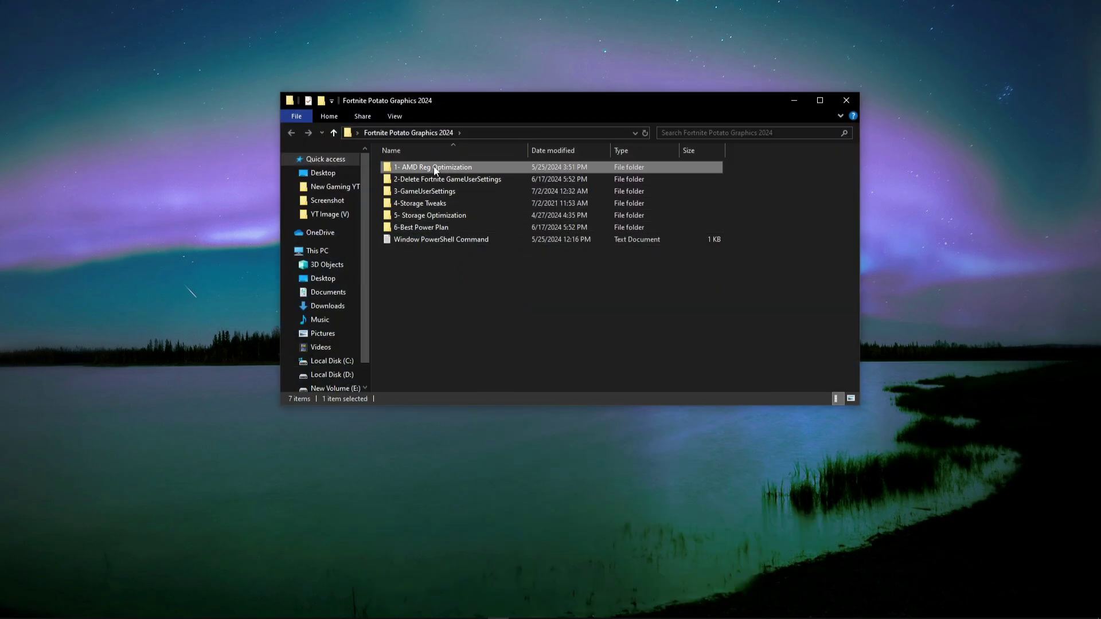
- Open the 1- AMD Reg Optimization folder, look into its Default Revert subfolder and return
double_click(434, 167)
left_click_drag(472, 237, 418, 205)
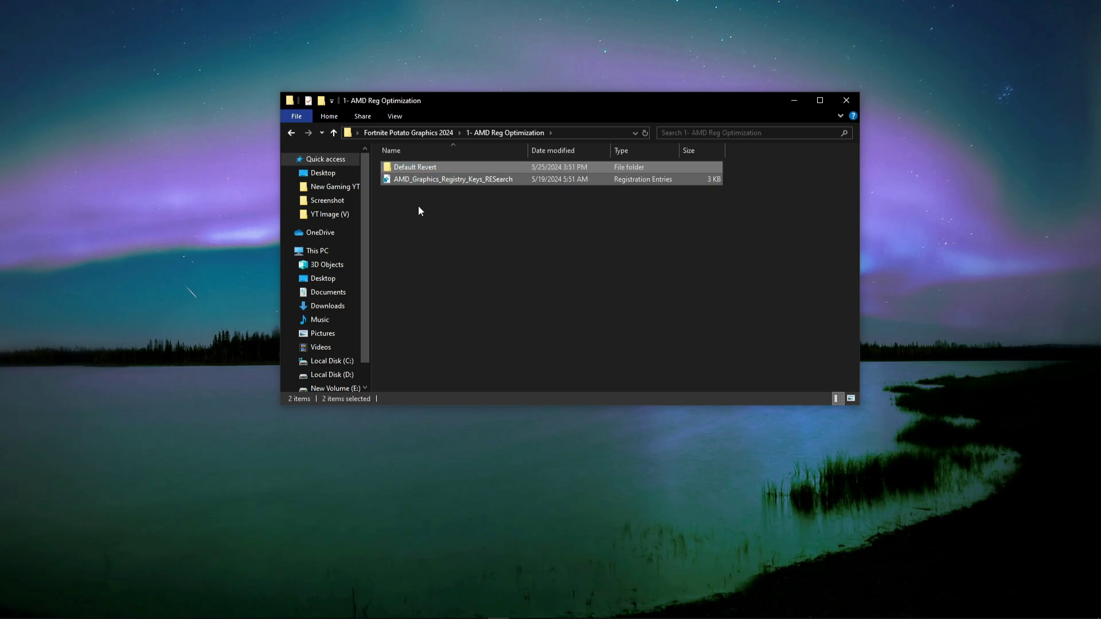
double_click(414, 171)
left_click(401, 196)
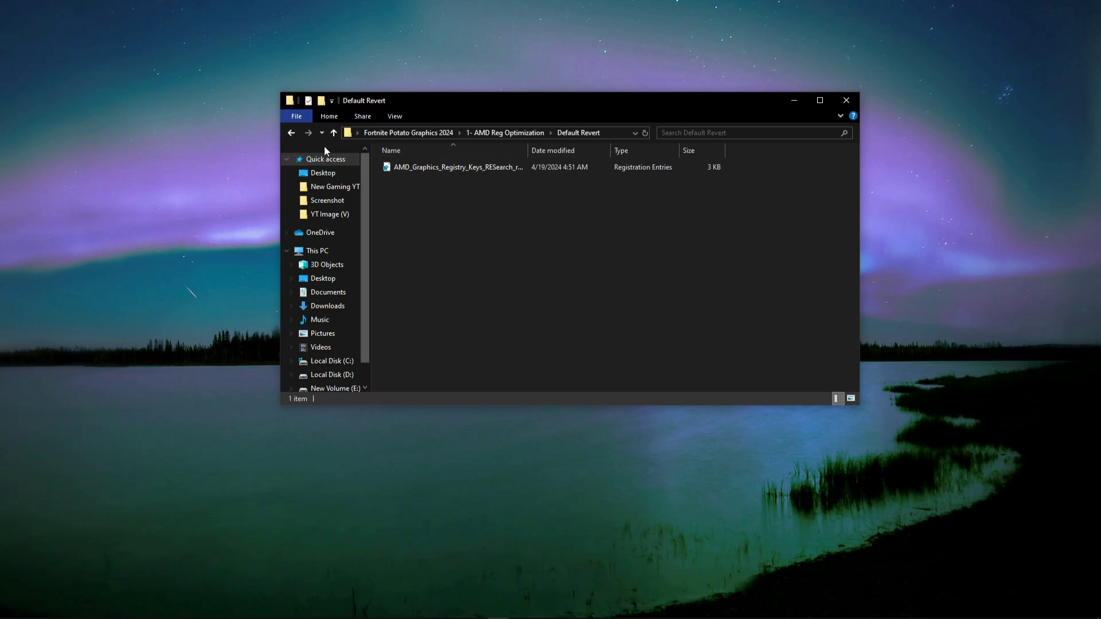
left_click(291, 133)
- Merge the AMD_Graphics_Registry_Keys_RESearch file into the registry and accept the confirmations
left_click(411, 179)
right_click(410, 180)
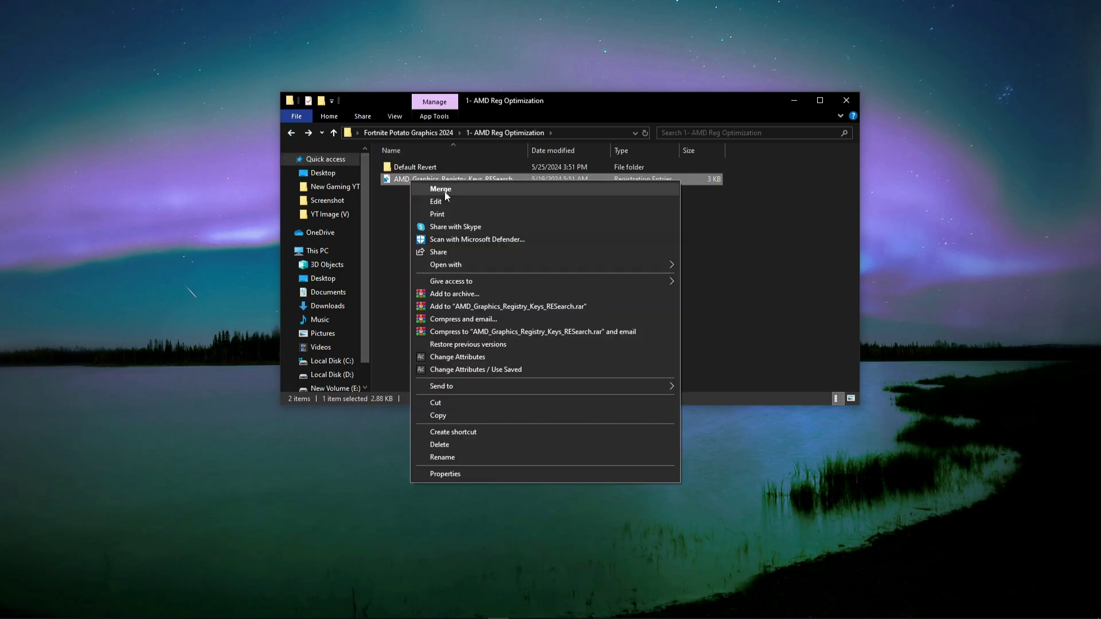
left_click(445, 191)
left_click(496, 339)
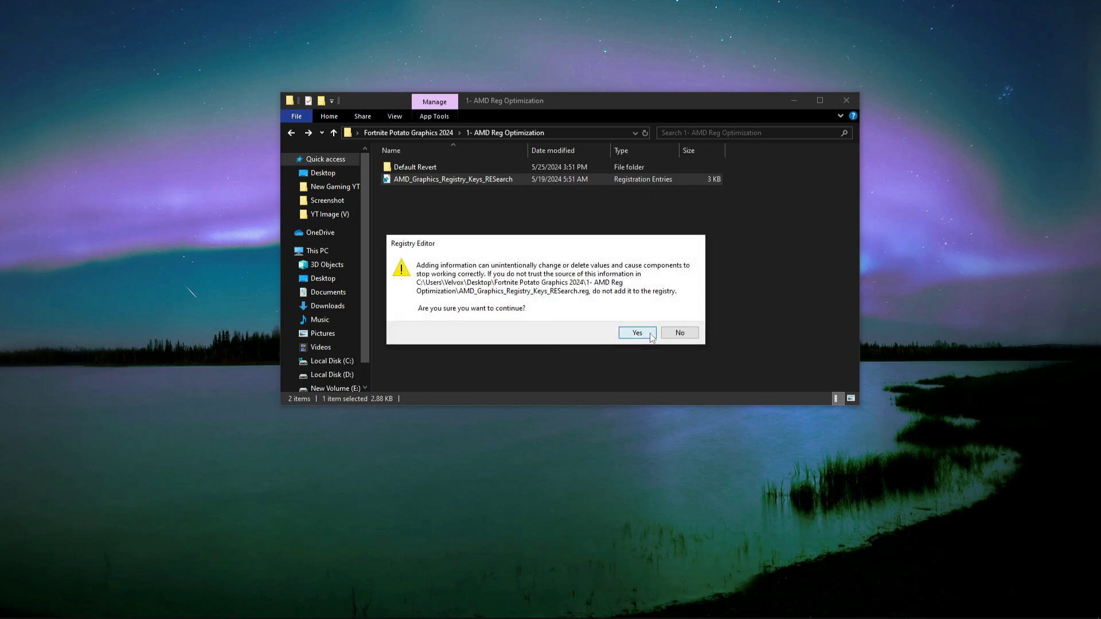
left_click(633, 330)
left_click(686, 324)
- Run Delete Fortnite GameUserSettings from the 2-Delete Fortnite GameUserSettings folder as administrator, allow it to run and confirm deleting the game's settings folder
left_click(416, 133)
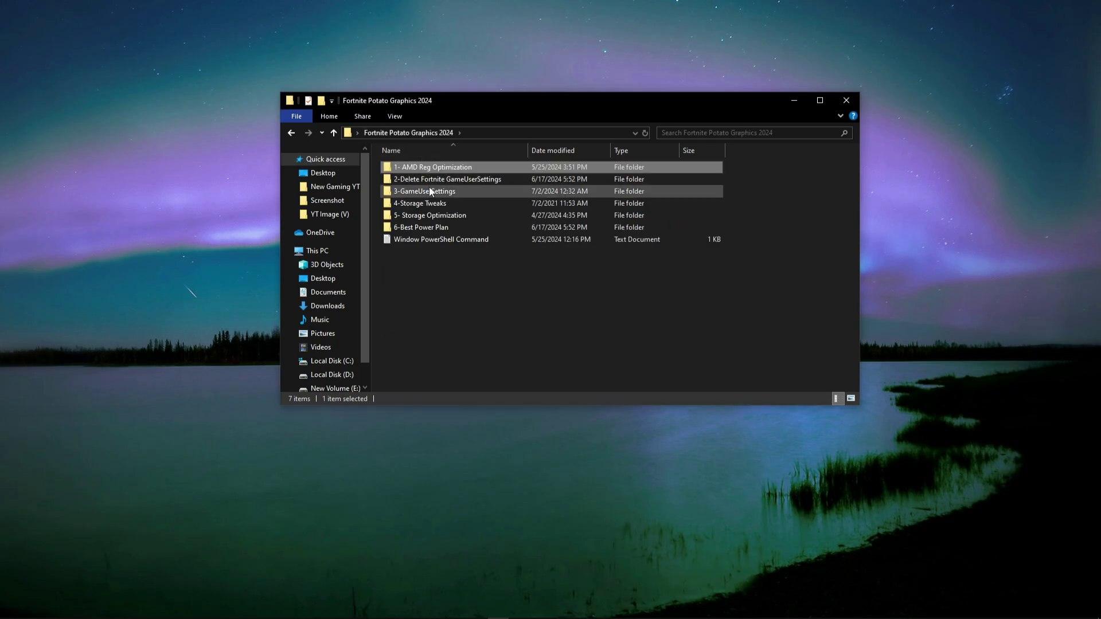
right_click(428, 180)
left_click(465, 190)
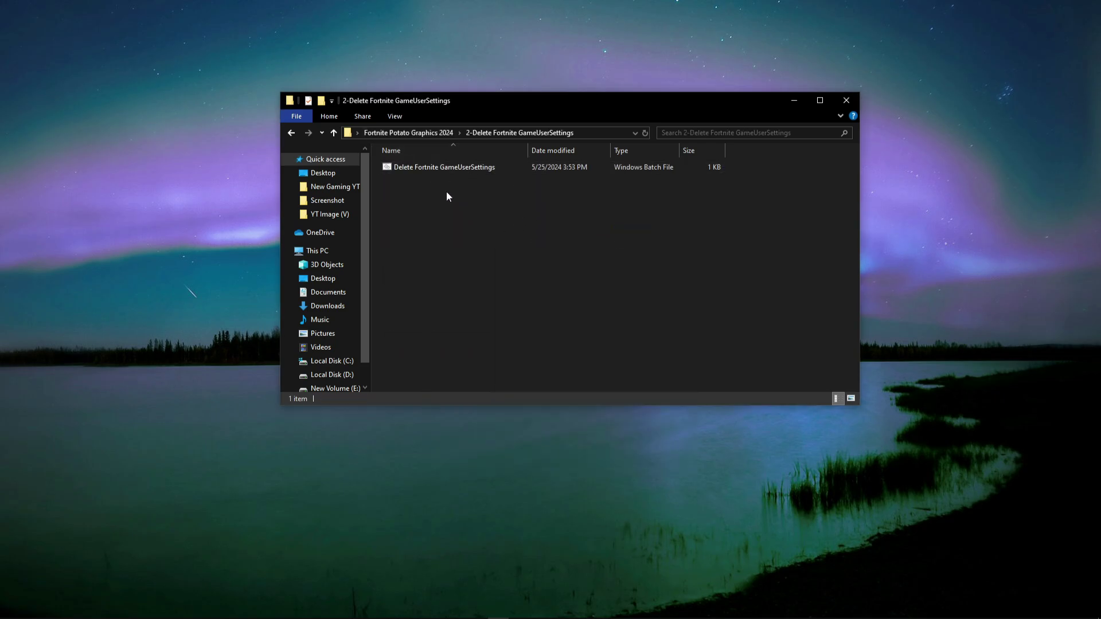
left_click(458, 167)
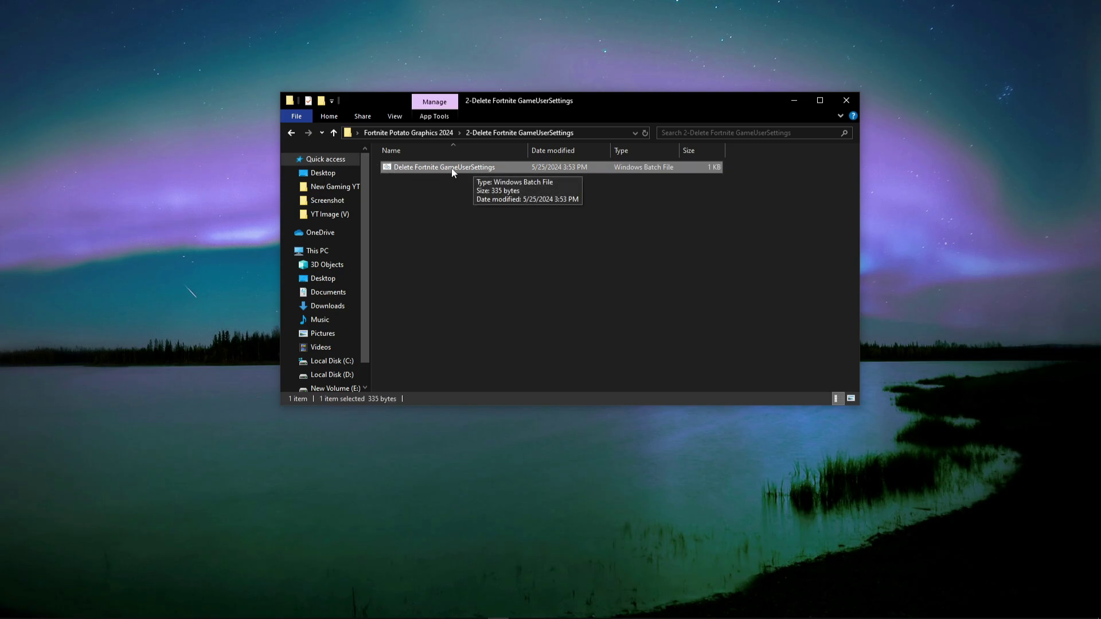
right_click(451, 168)
left_click(448, 211)
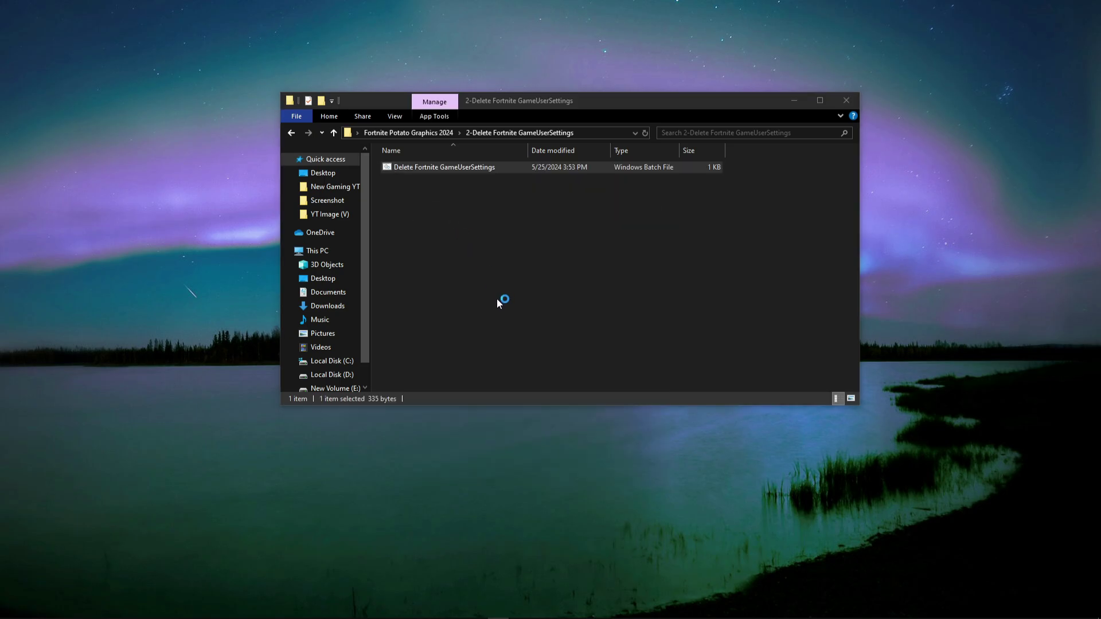
left_click(441, 235)
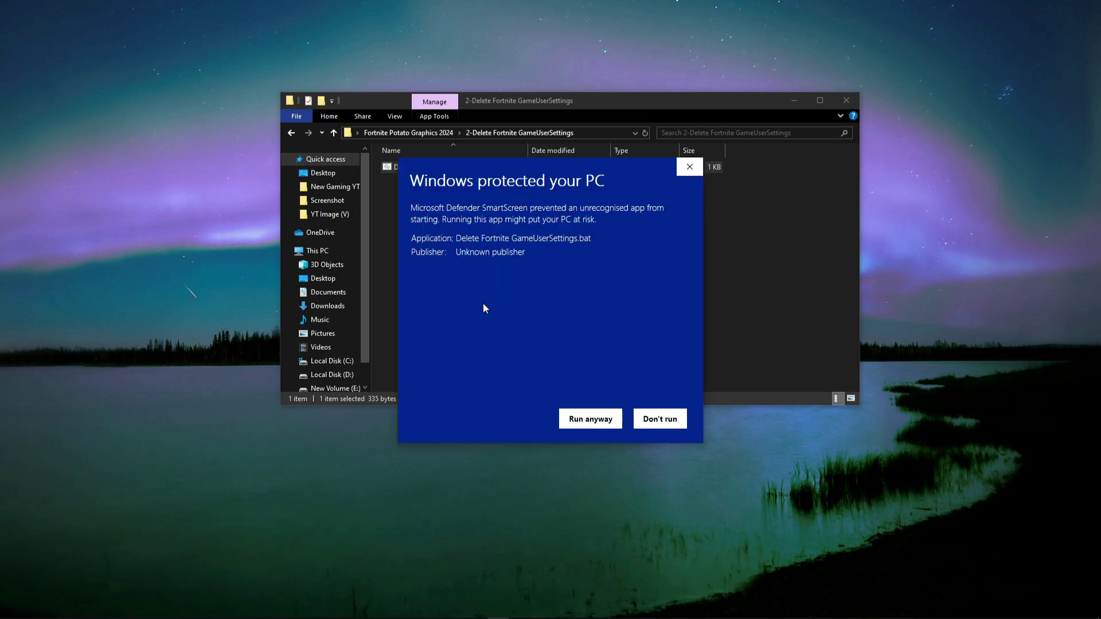
left_click(587, 419)
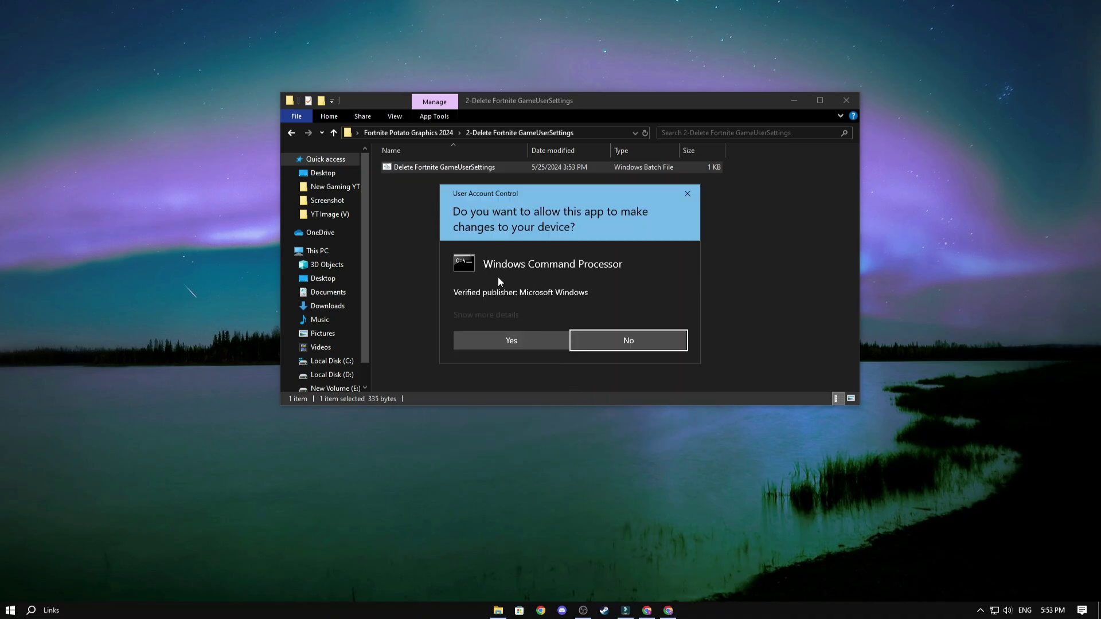
left_click(509, 345)
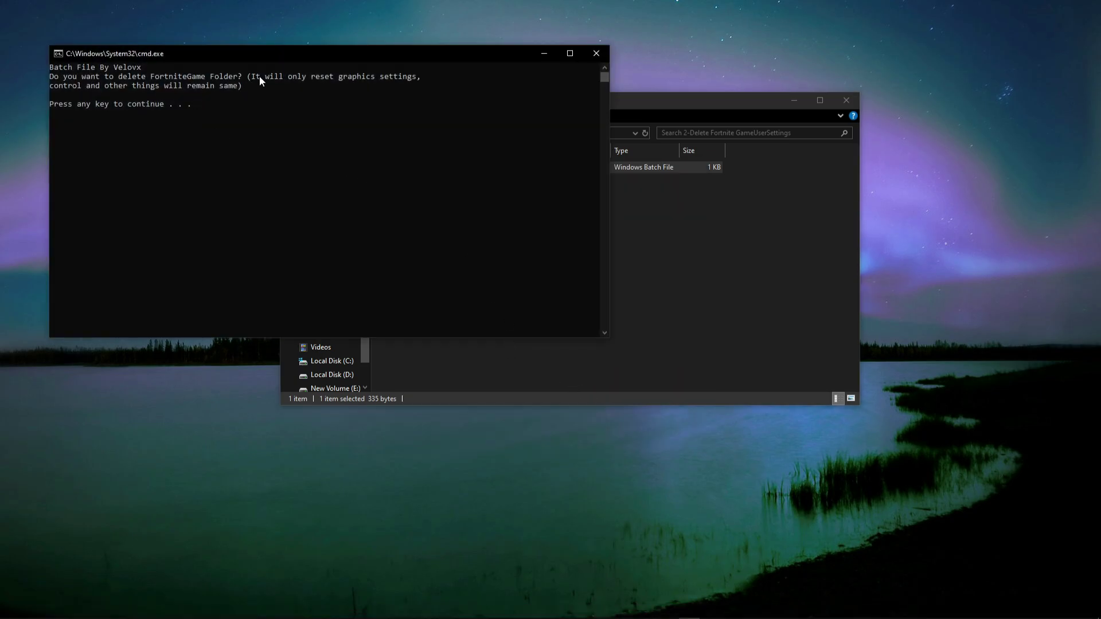
key("Return")
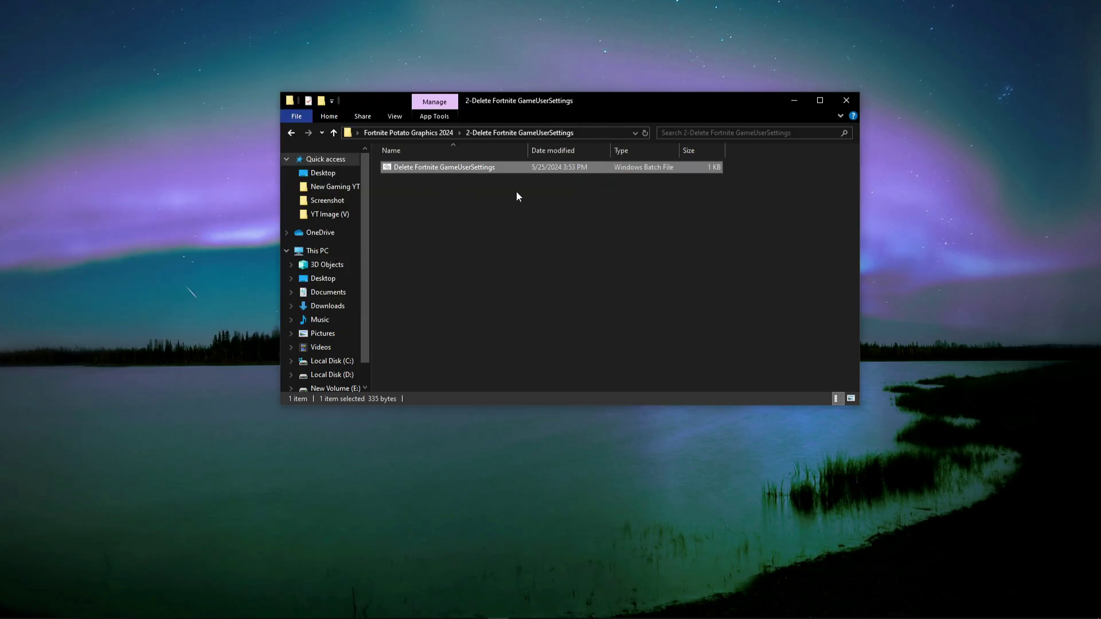
- Return to the Fortnite Potato Graphics 2024 folder, open 3-GameUserSettings and copy the GameUserSettings file
left_click(373, 135)
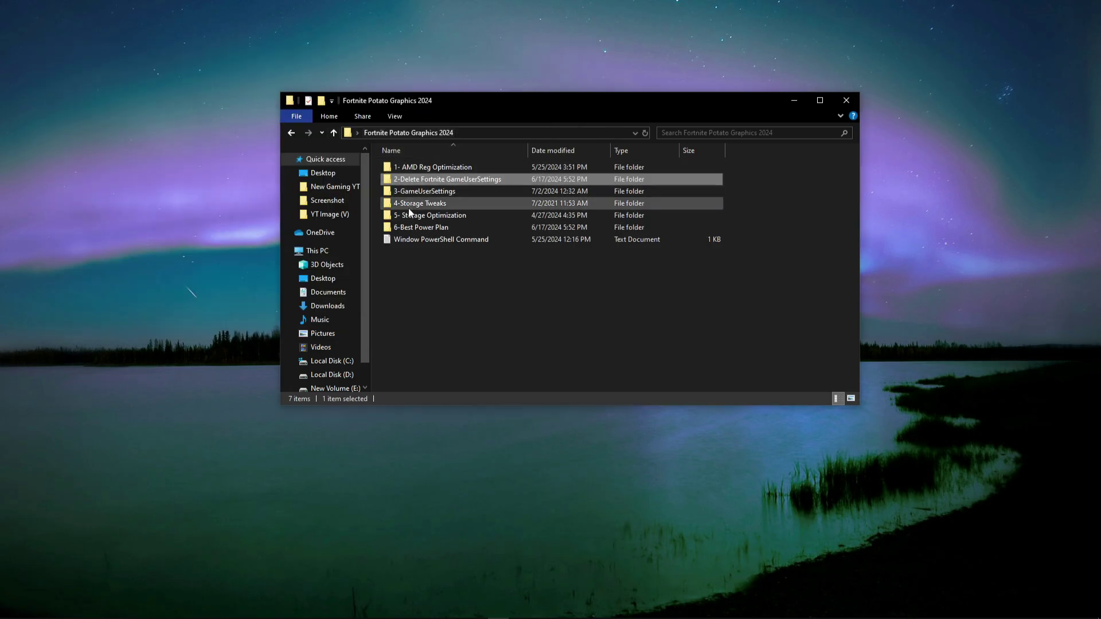
right_click(425, 195)
left_click(442, 202)
right_click(443, 171)
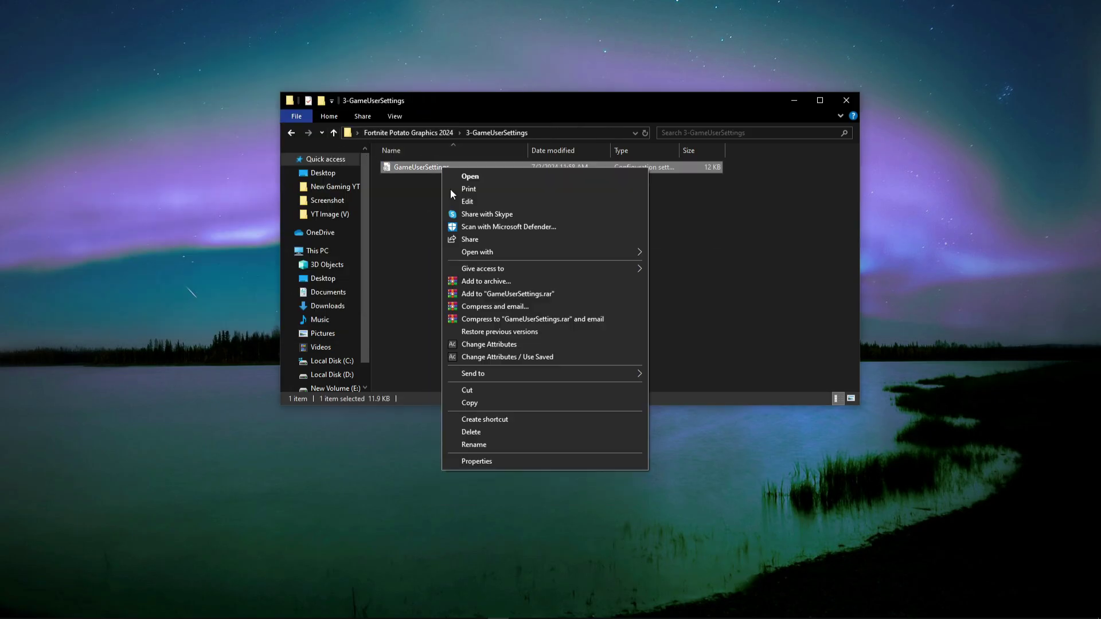
left_click(490, 403)
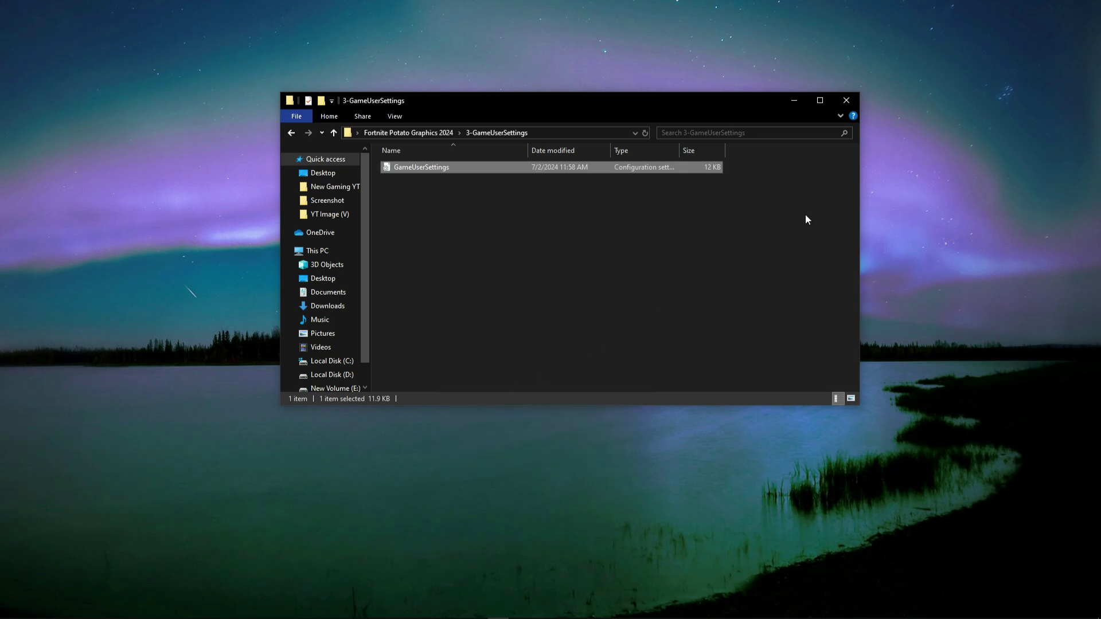
- Open %localappdata% with the Run command and go to ForntiteGame > Saved > Config > WindowsClient
right_click(13, 611)
left_click(23, 566)
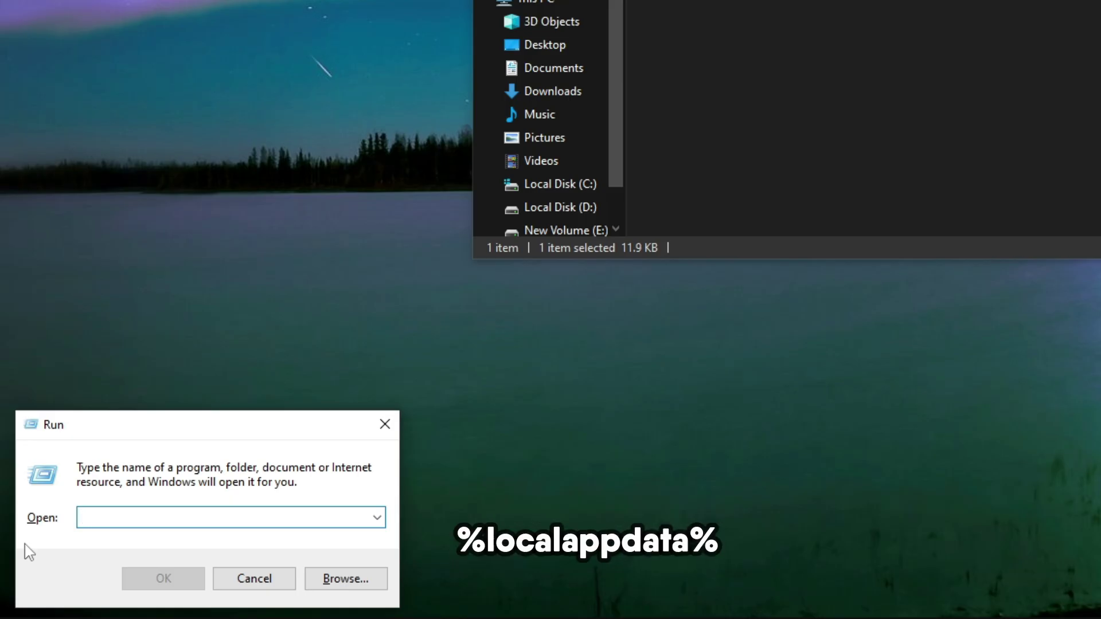
type("%localappdata%")
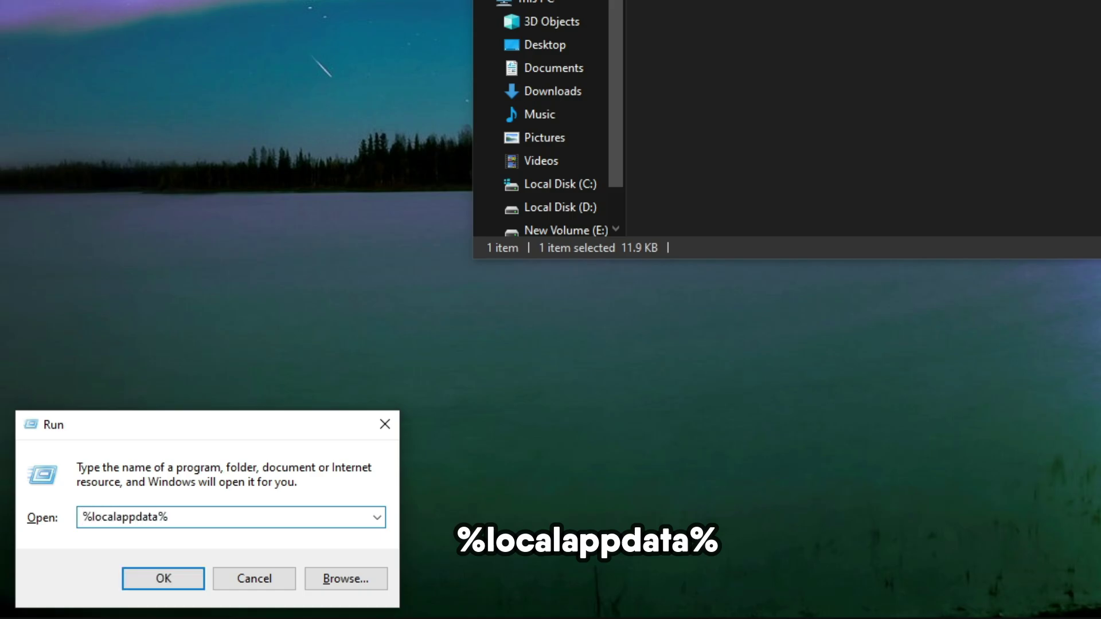
key("Return")
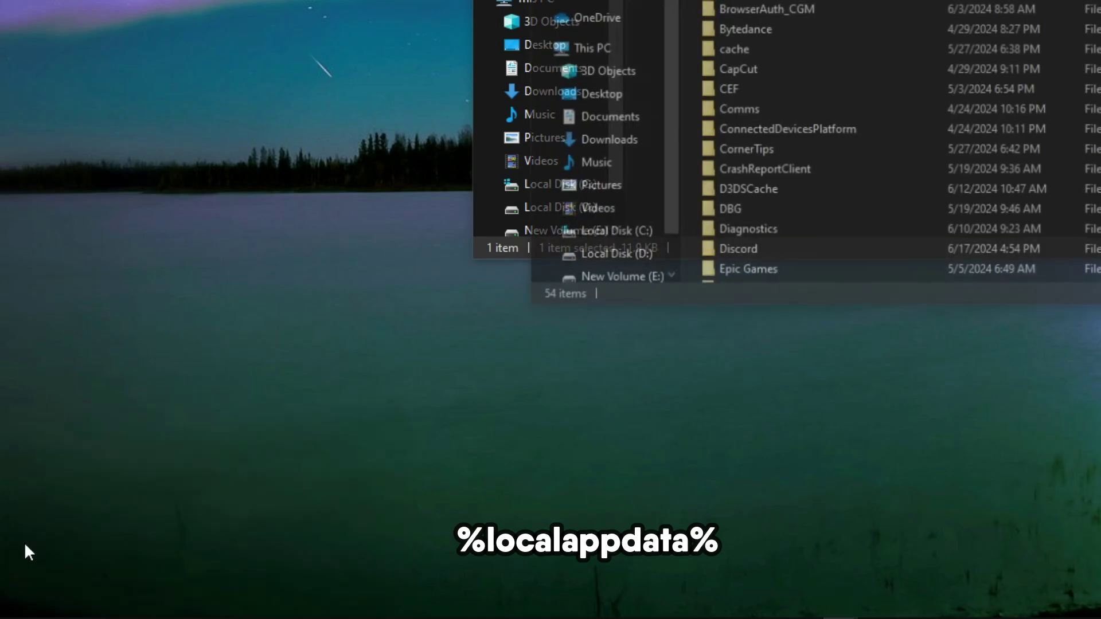
scroll(343, 462, "down", 2)
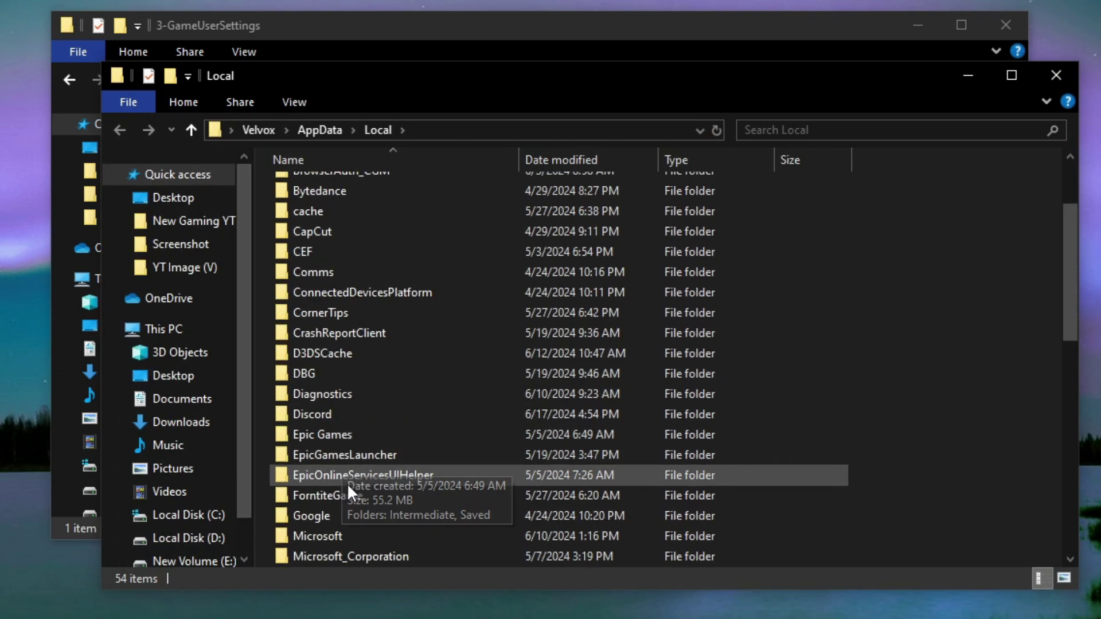
double_click(348, 491)
double_click(325, 188)
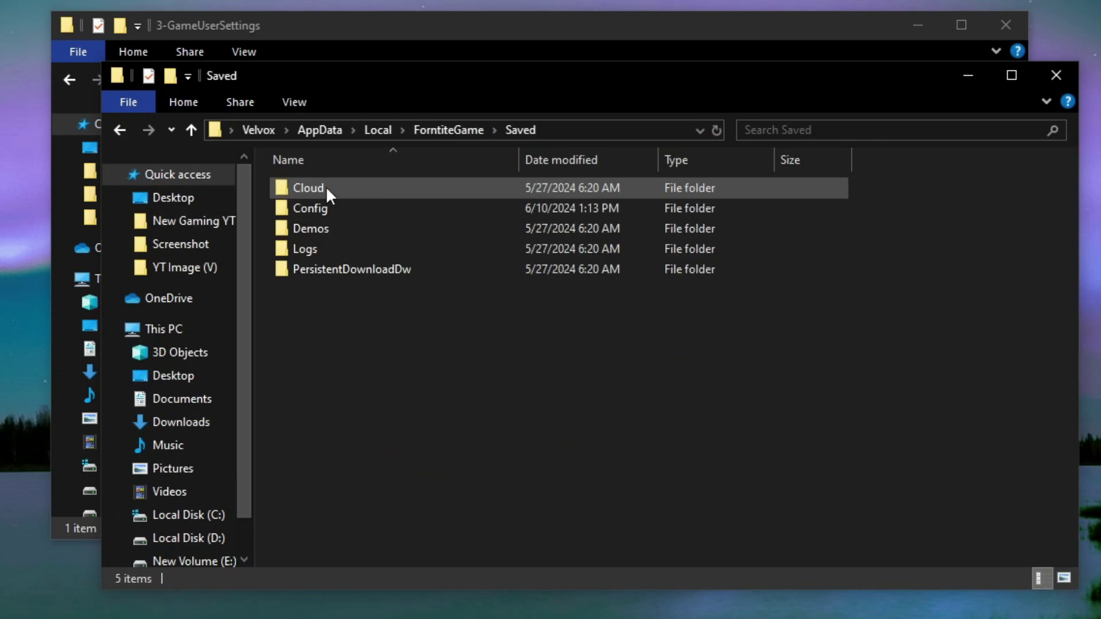
double_click(306, 210)
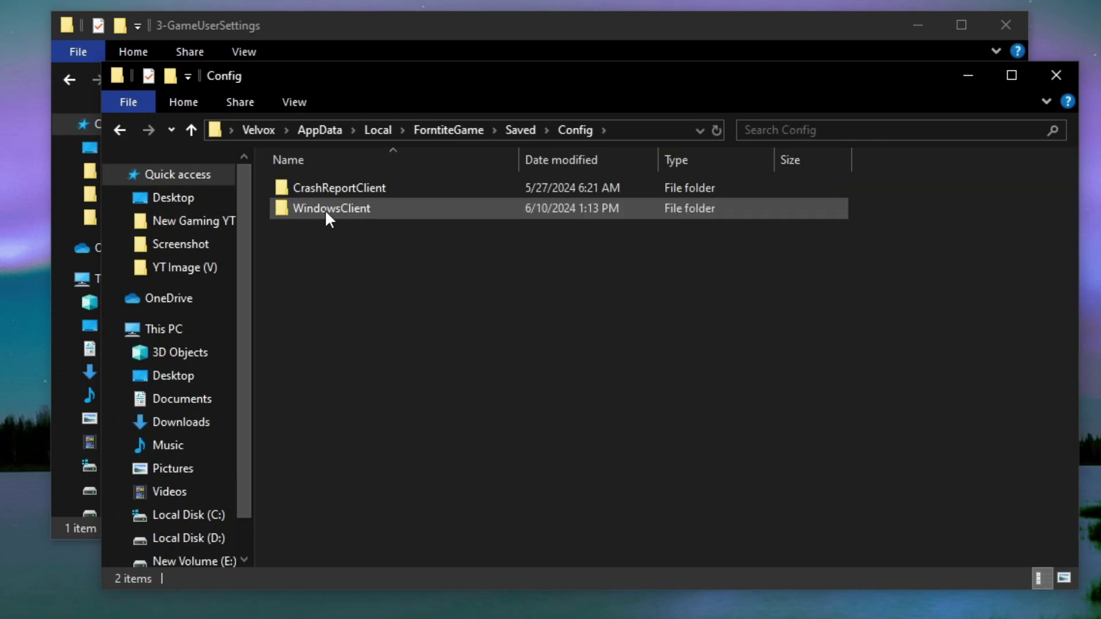
double_click(324, 209)
- Paste the copied GameUserSettings file into the WindowsClient folder, refresh the folder and close its window
right_click(361, 288)
left_click(413, 452)
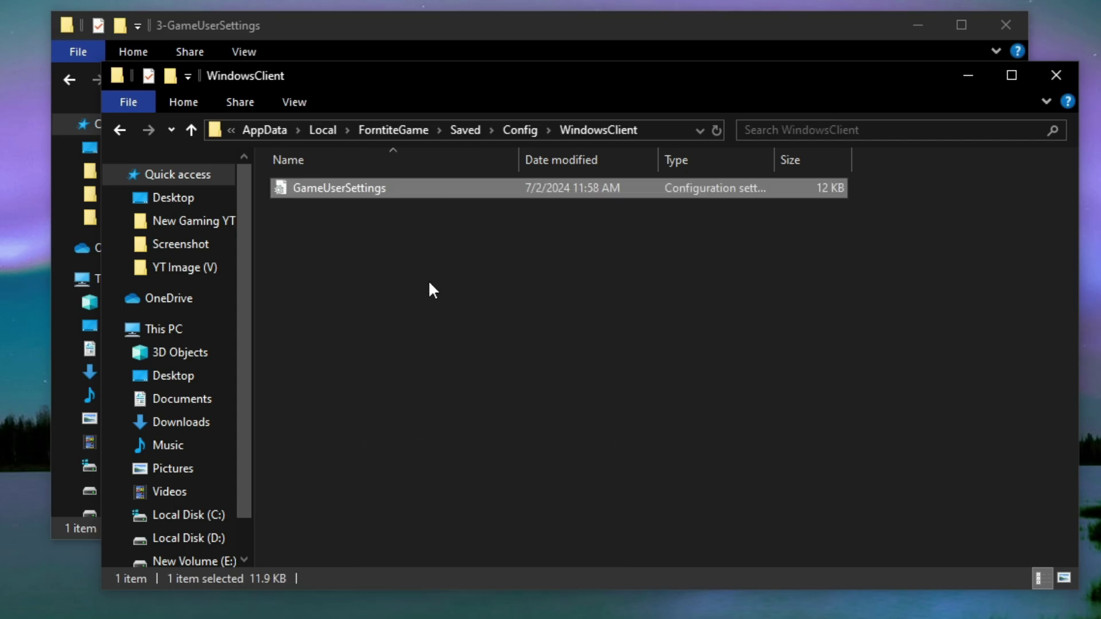
right_click(433, 312)
left_click(486, 418)
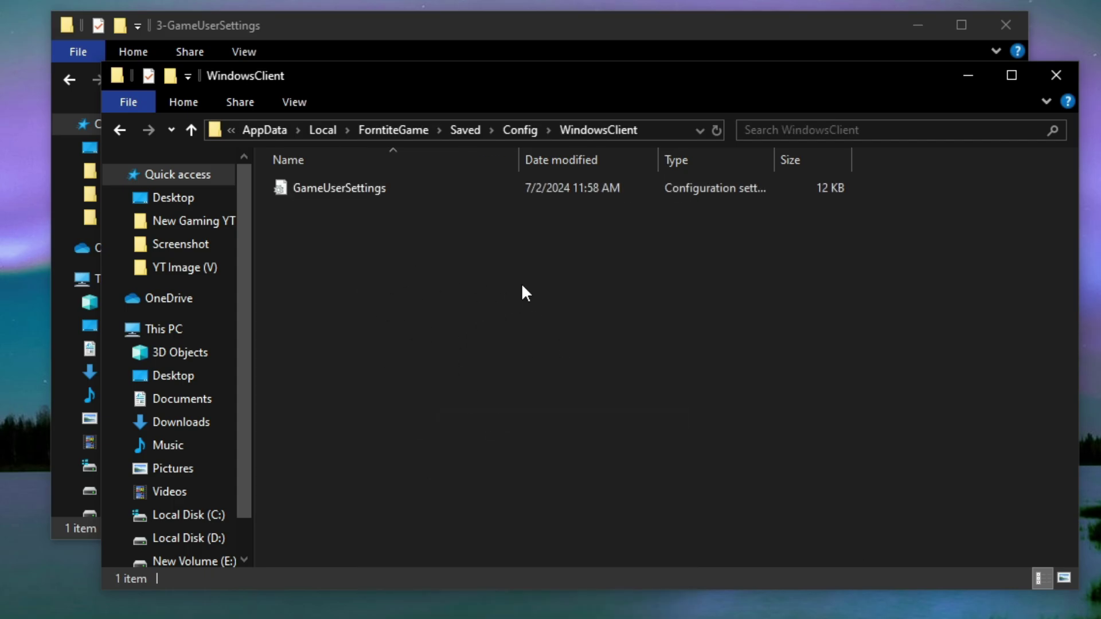
left_click(1065, 80)
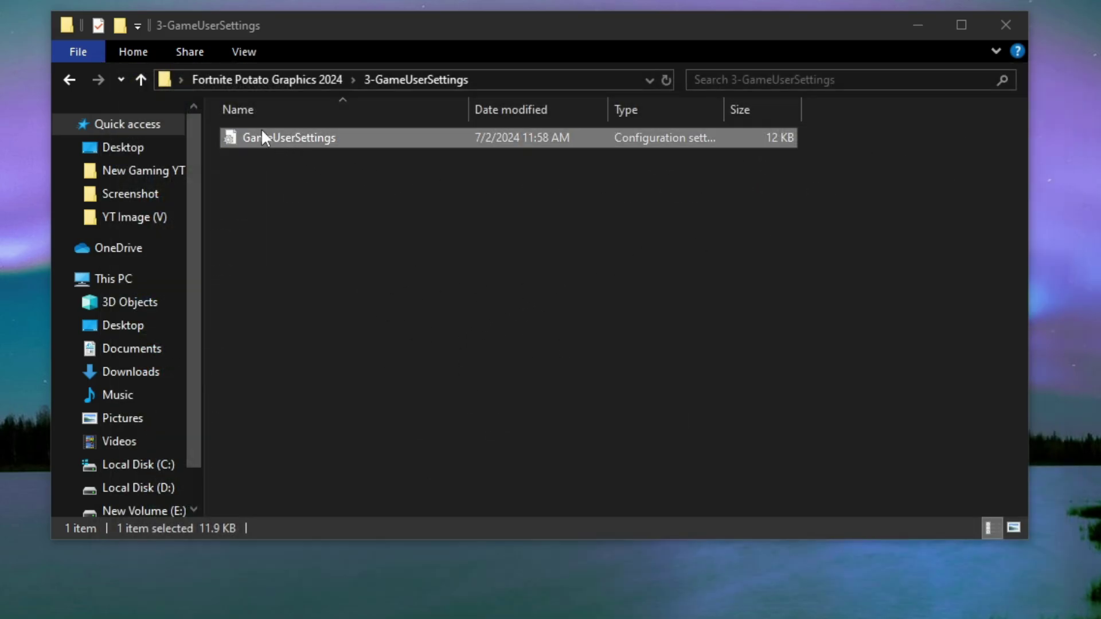
- Return to the Fortnite Potato Graphics 2024 folder and open 4-Storage Tweaks
left_click(235, 82)
right_click(263, 195)
left_click(320, 211)
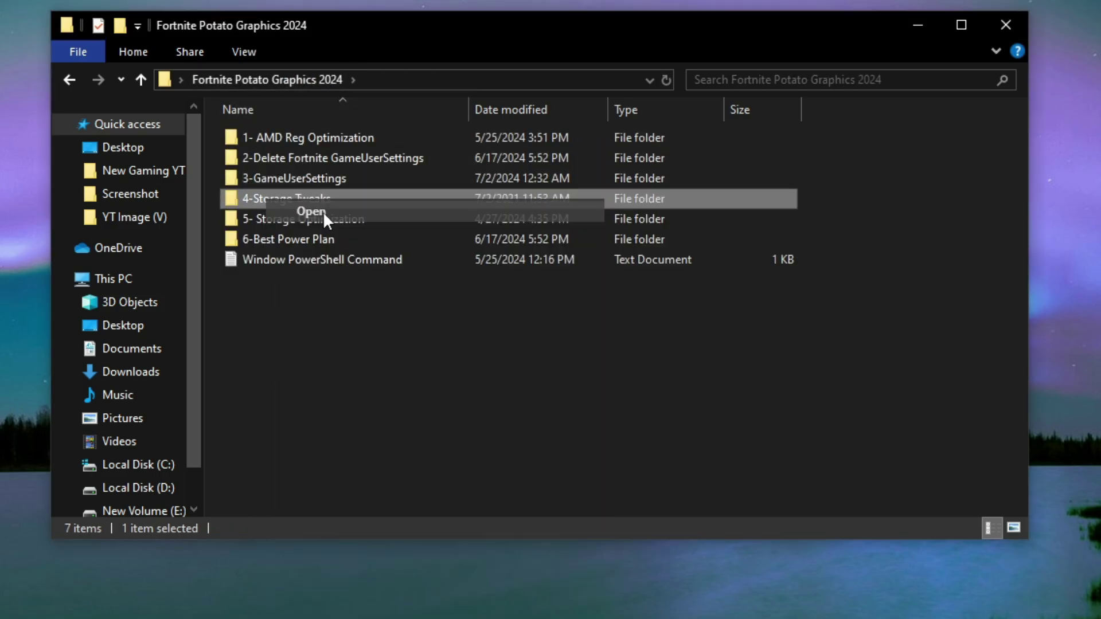
left_click(303, 138)
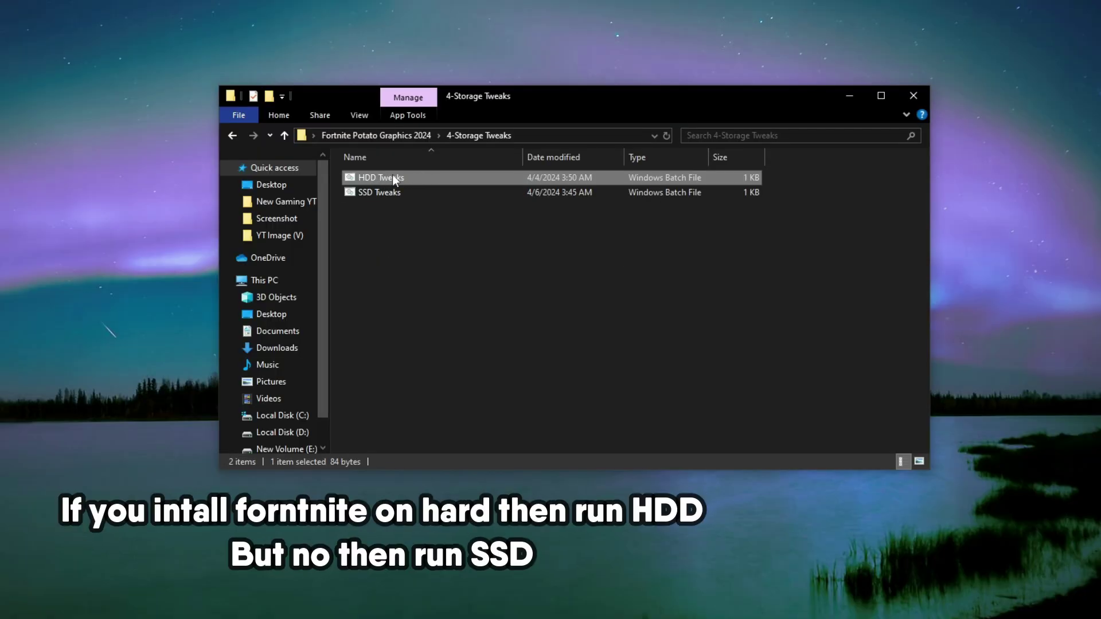
right_click(369, 179)
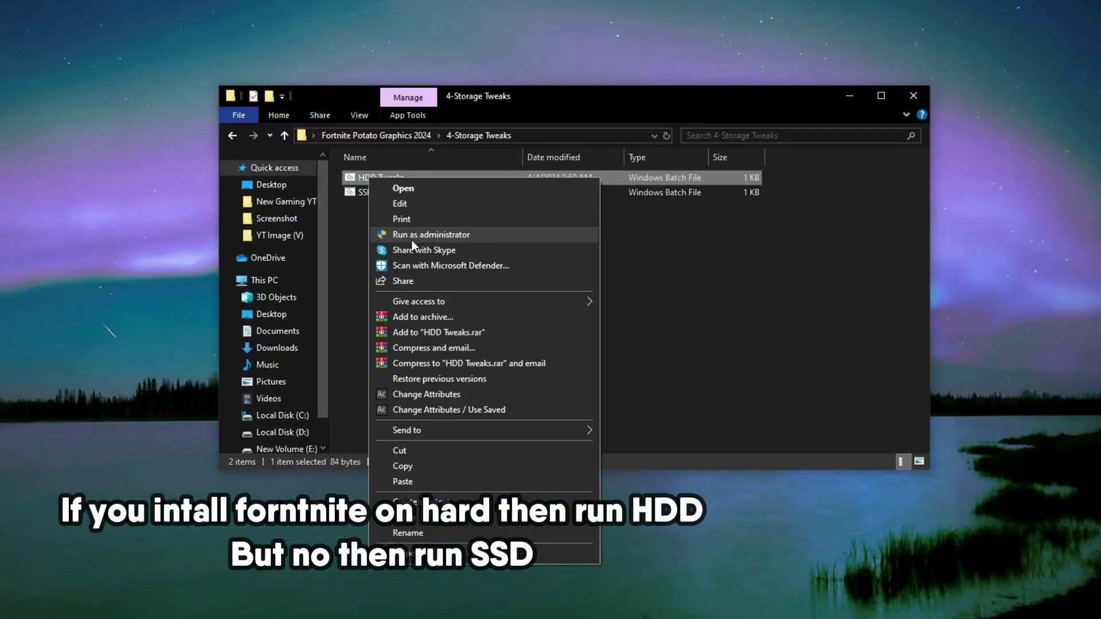
left_click(374, 203)
left_click(357, 196)
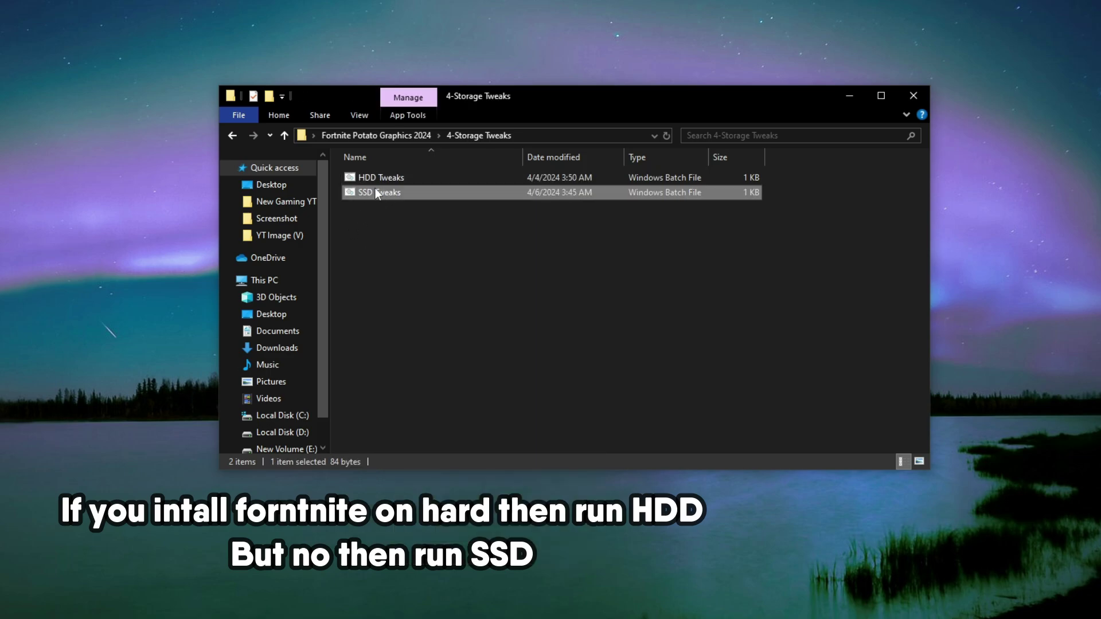
right_click(376, 191)
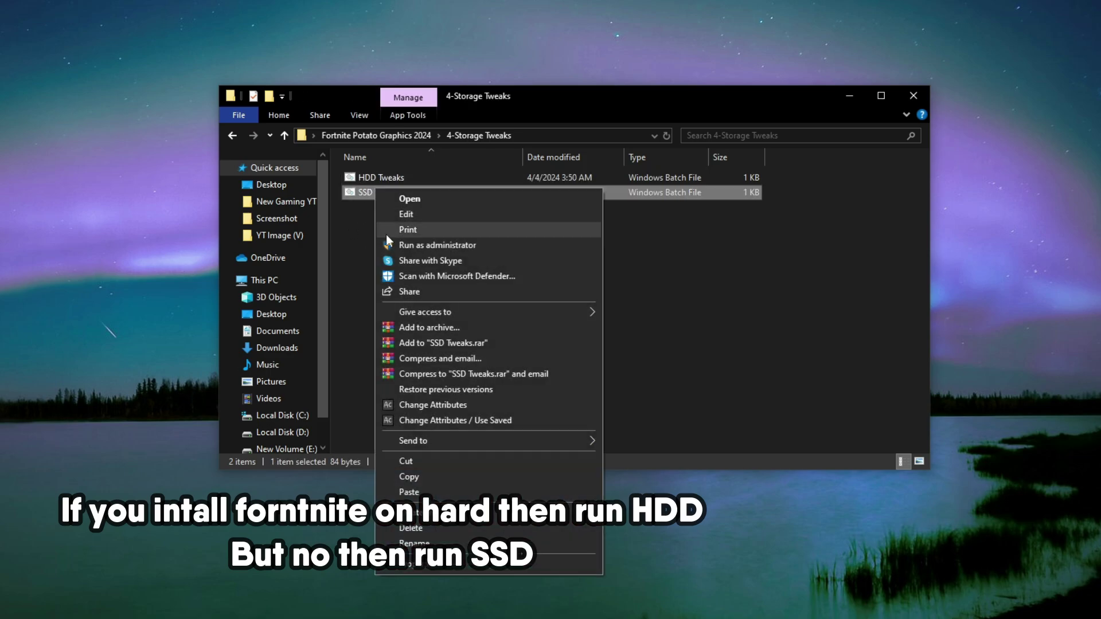
left_click(351, 238)
left_click(350, 233)
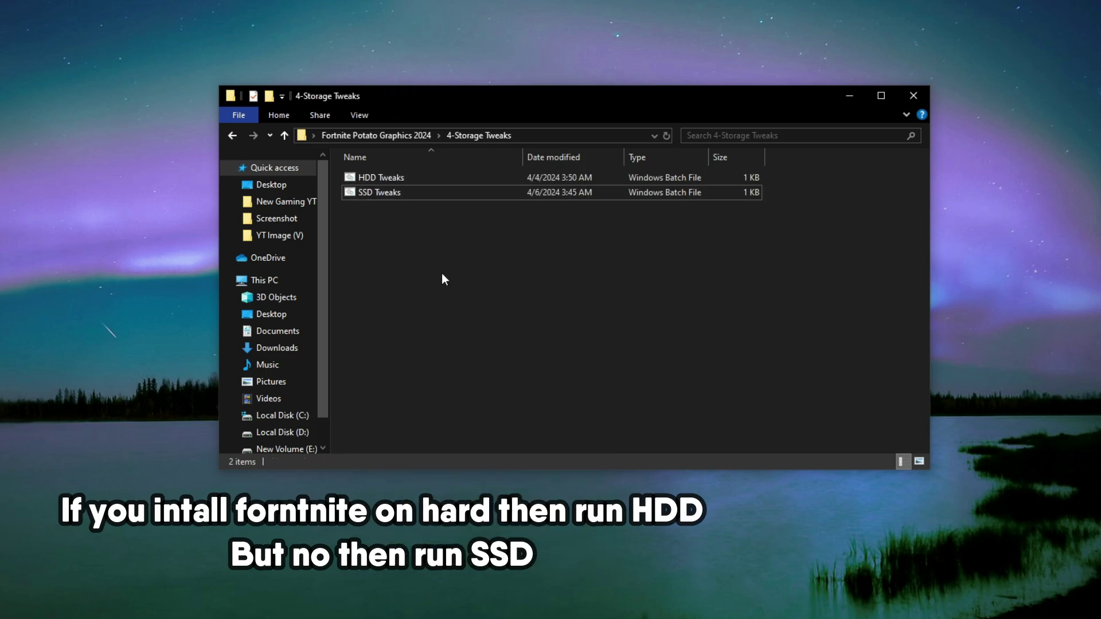
- Run the HDD Tweaks batch file as administrator and allow it to make changes
left_click(384, 178)
right_click(384, 178)
left_click(429, 241)
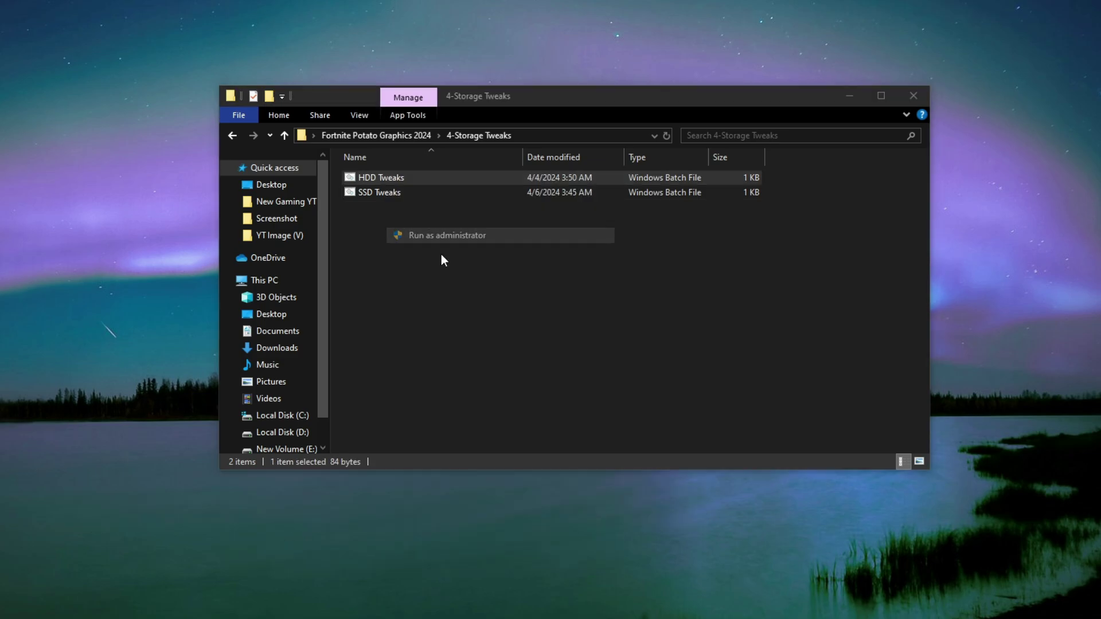
left_click(525, 392)
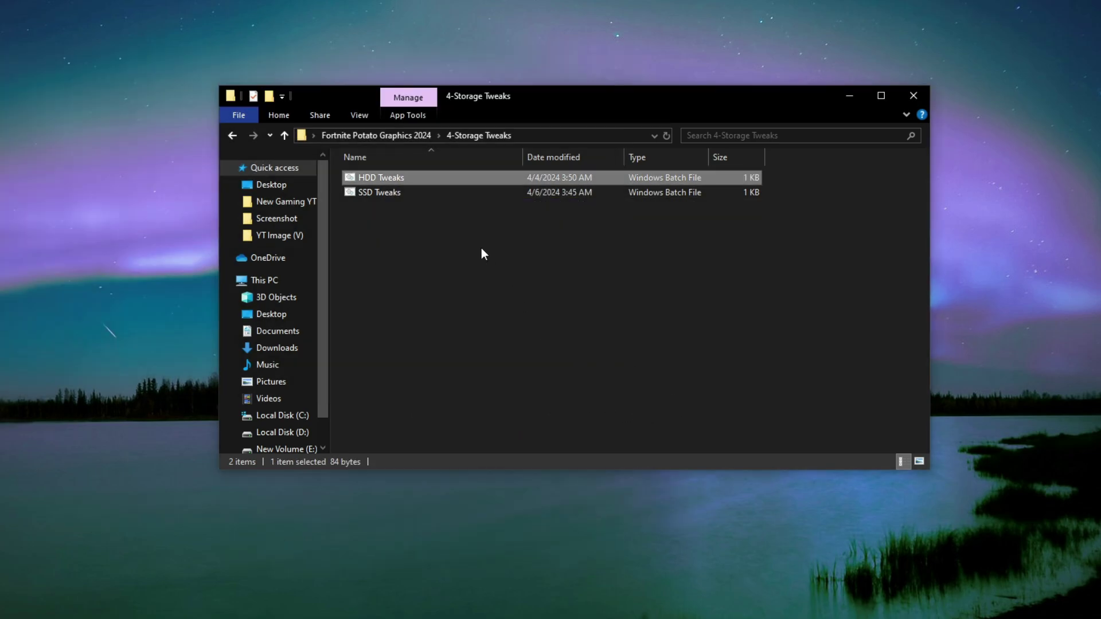
- Run Clean ALL TEMP Files from the 5- Storage Optimization folder as administrator, choosing to run it anyway and allowing changes
left_click(351, 136)
right_click(398, 241)
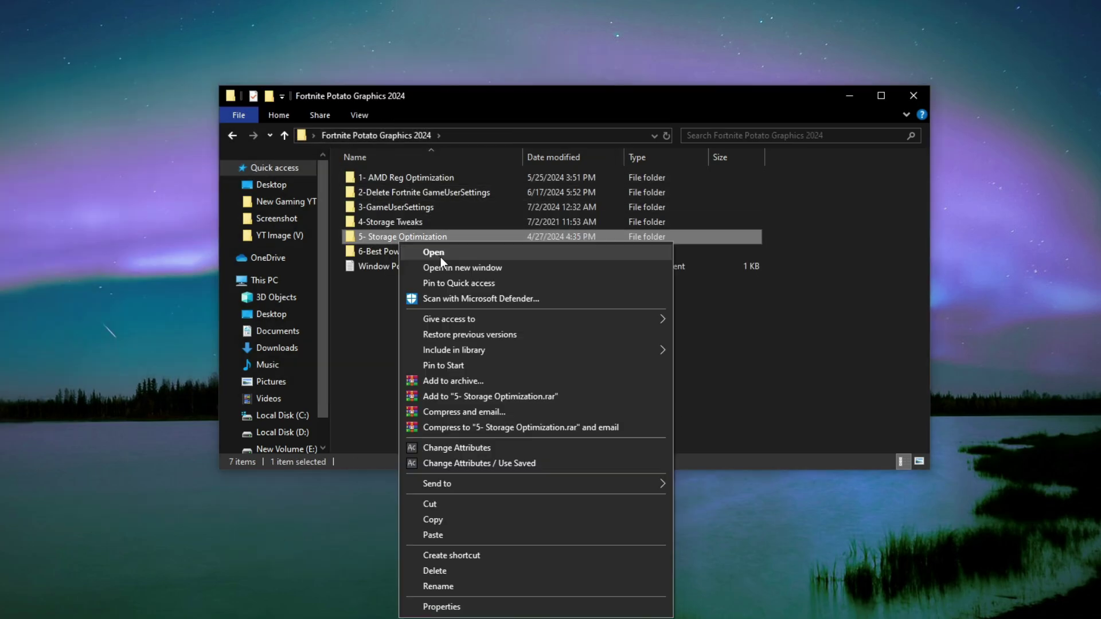
left_click(427, 251)
right_click(414, 181)
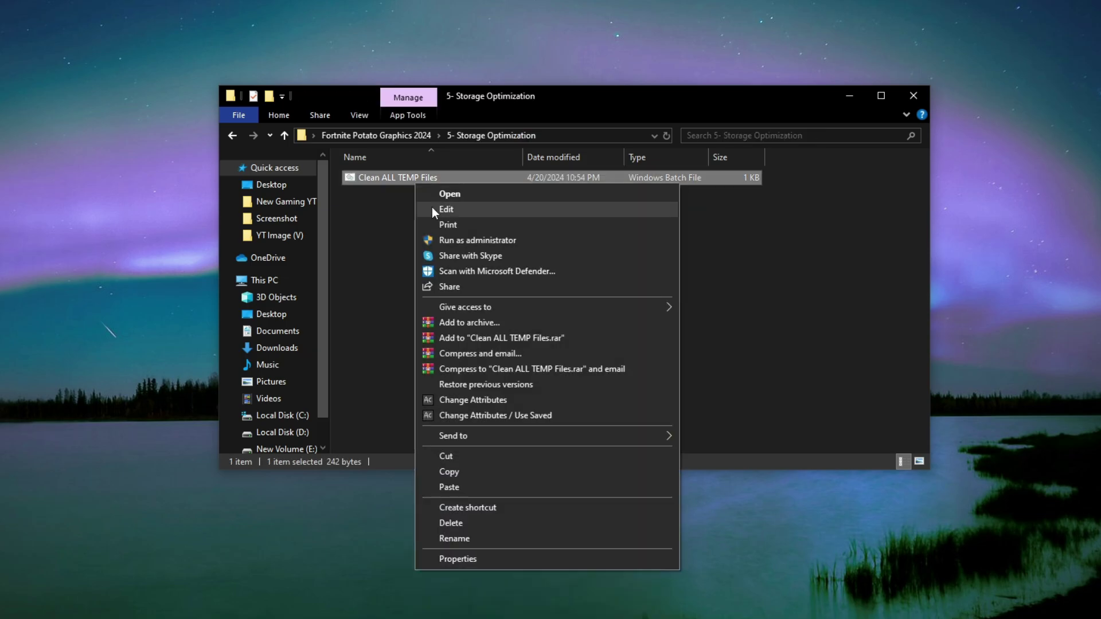
left_click(457, 239)
left_click(414, 255)
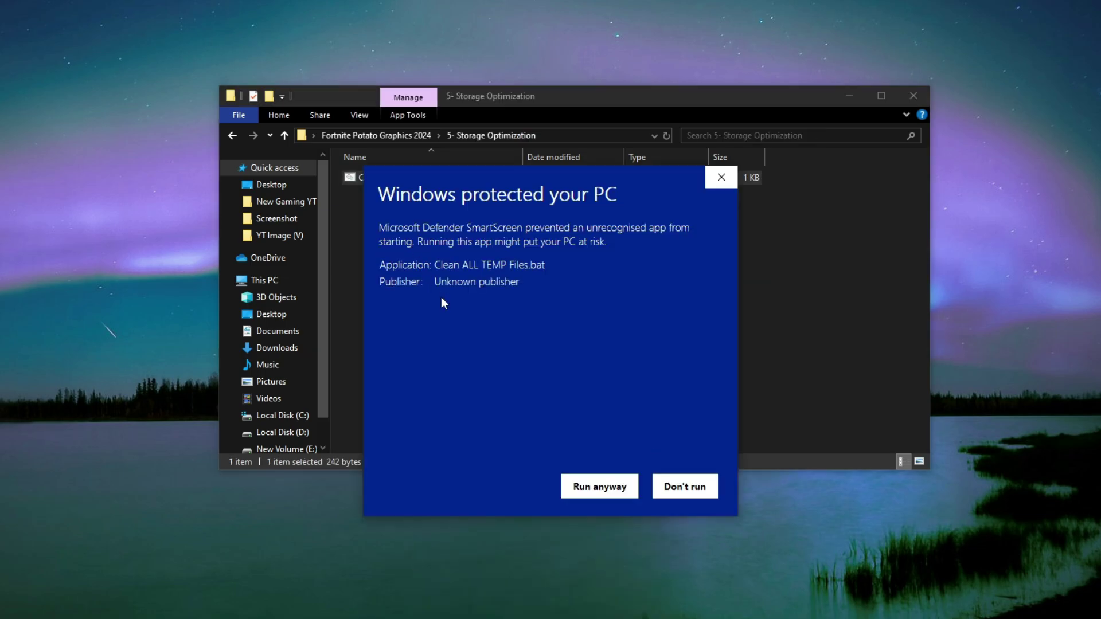
left_click(595, 487)
left_click(513, 389)
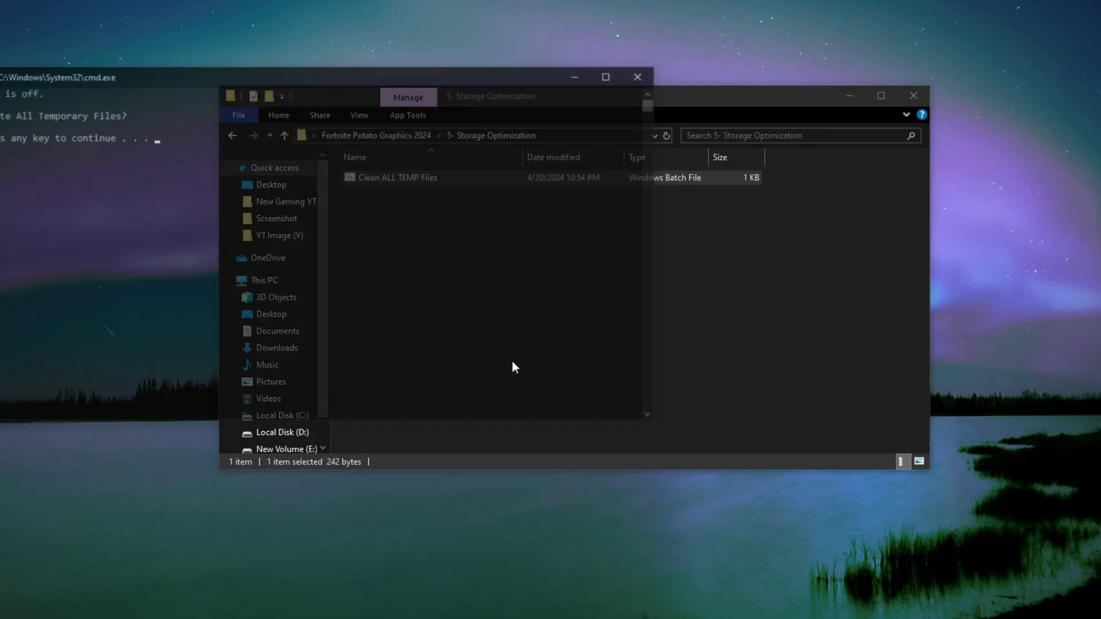
- Move the console window over the folder window, confirm deleting all temporary files and dismiss the finished script
left_click_drag(419, 80, 673, 145)
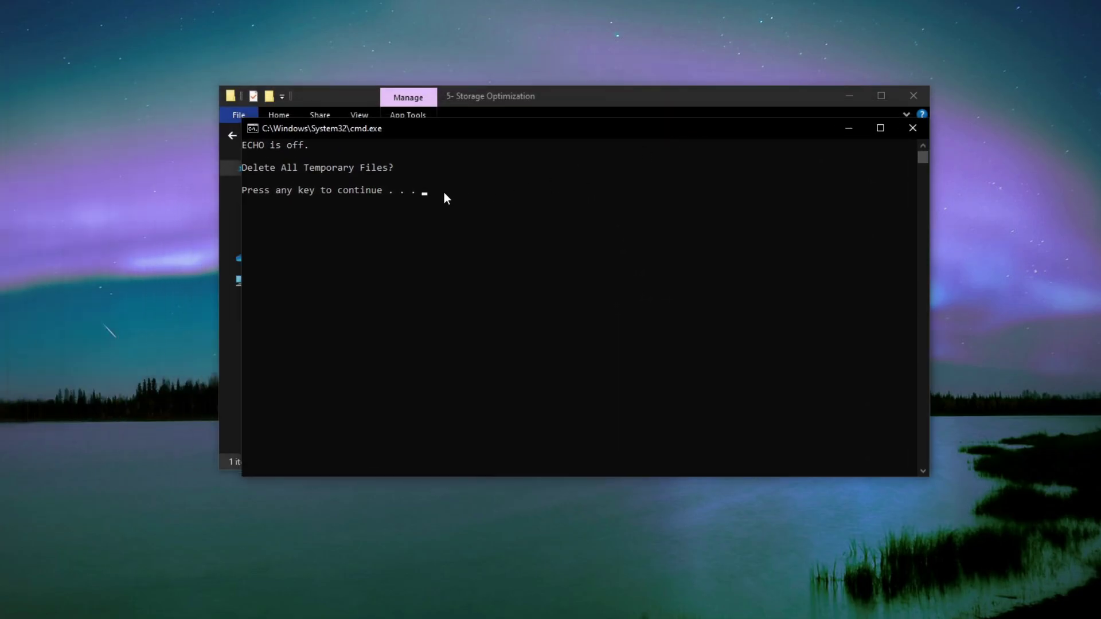
left_click_drag(444, 191, 233, 186)
key("Return")
key("Return")
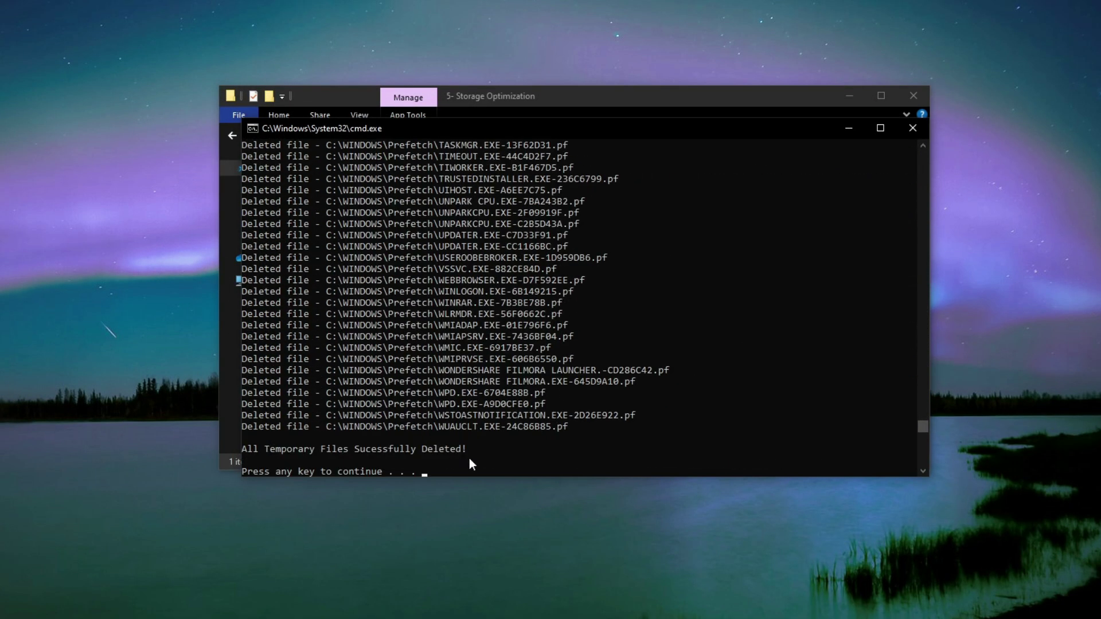
left_click_drag(468, 463, 234, 444)
key("Return")
key("Return")
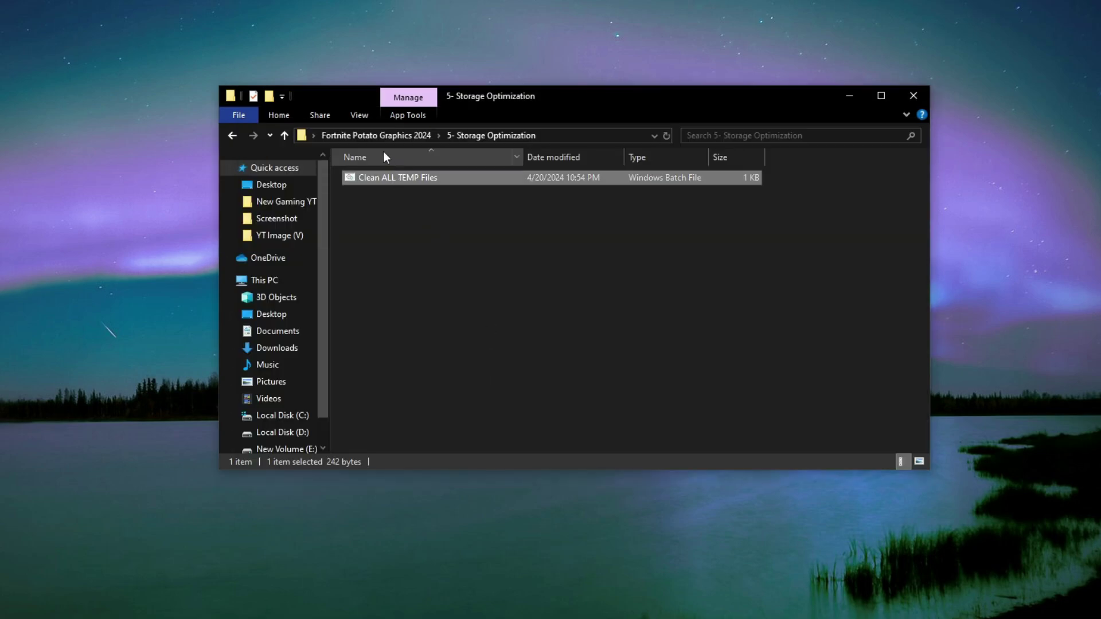
- Return to the Fortnite Potato Graphics 2024 folder and open 6-Best Power Plan
left_click(376, 135)
left_click(403, 256)
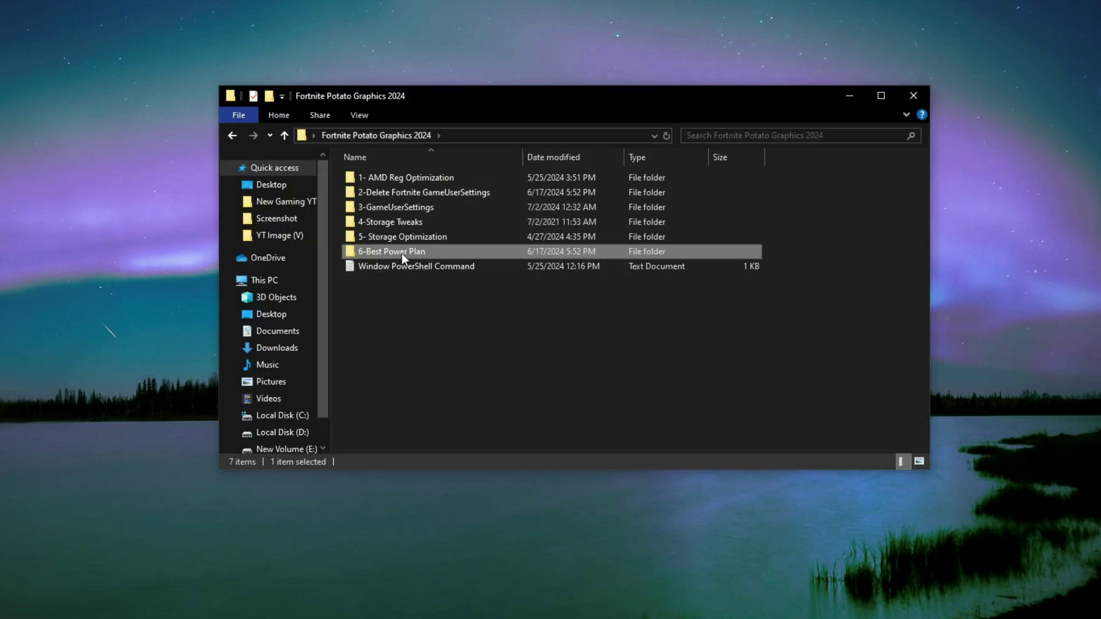
right_click(402, 254)
left_click(431, 264)
- Run the Import Velvox Power Plan batch file as administrator, choosing to run it anyway and allowing it to make changes
left_click(407, 178)
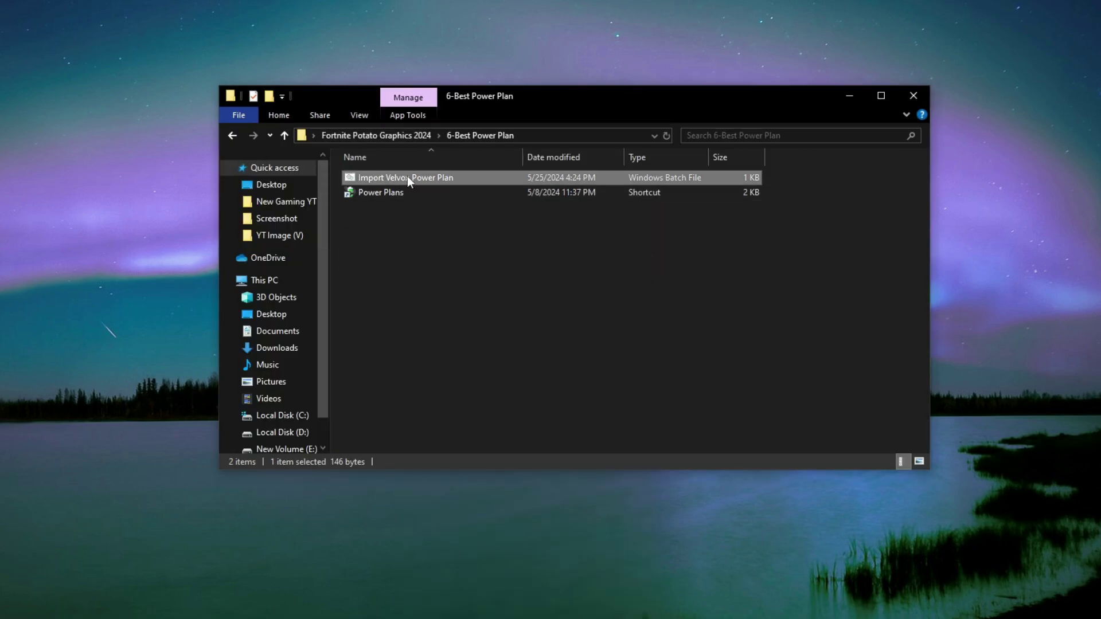
right_click(407, 177)
left_click(464, 233)
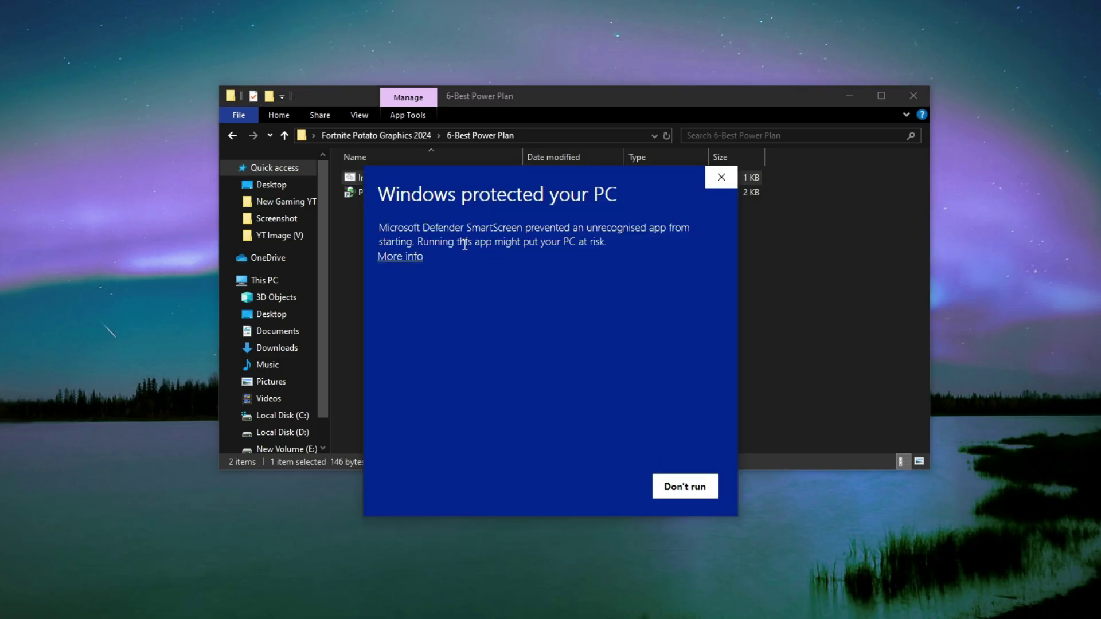
left_click(400, 258)
left_click(590, 487)
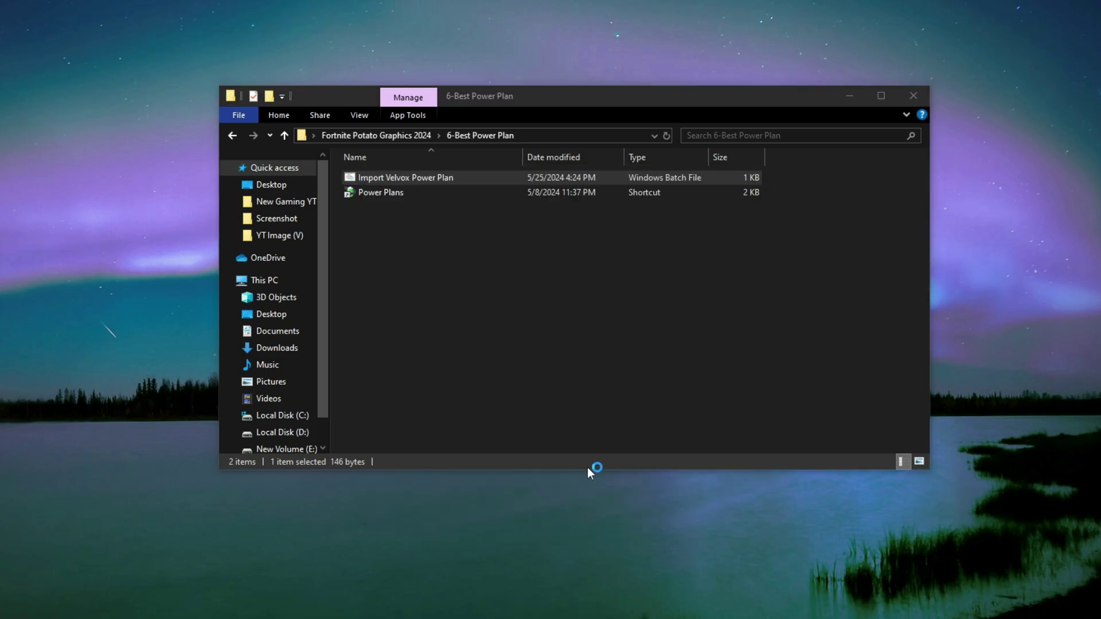
left_click(516, 390)
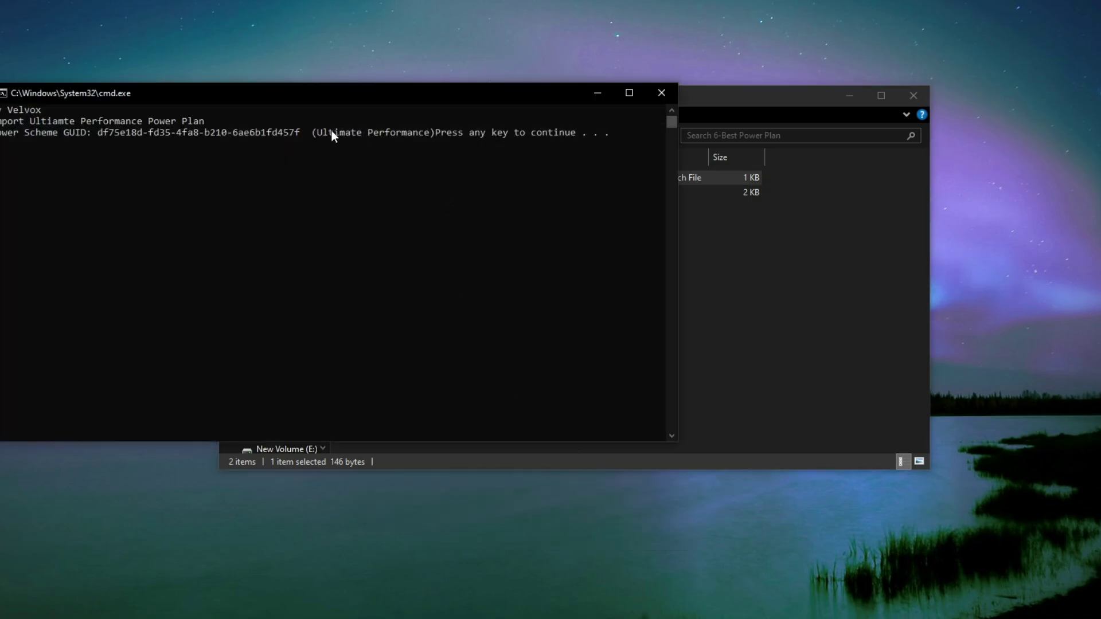
- Move the power plan script's console window and dismiss the finished script
left_click_drag(331, 131, 449, 142)
left_click(447, 142)
key("Return")
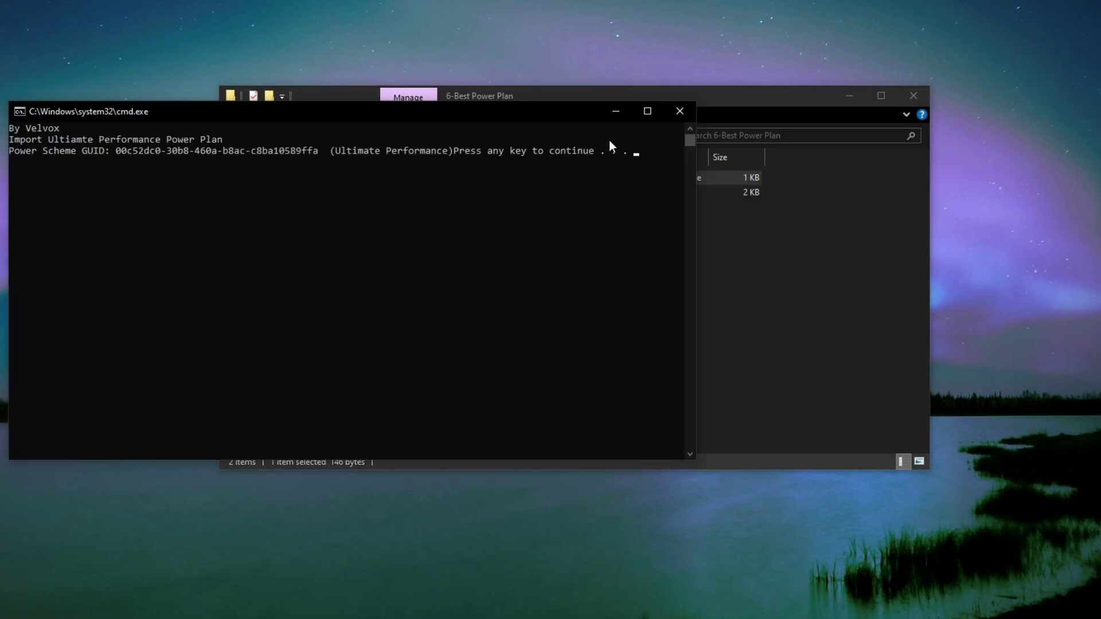
key("Return")
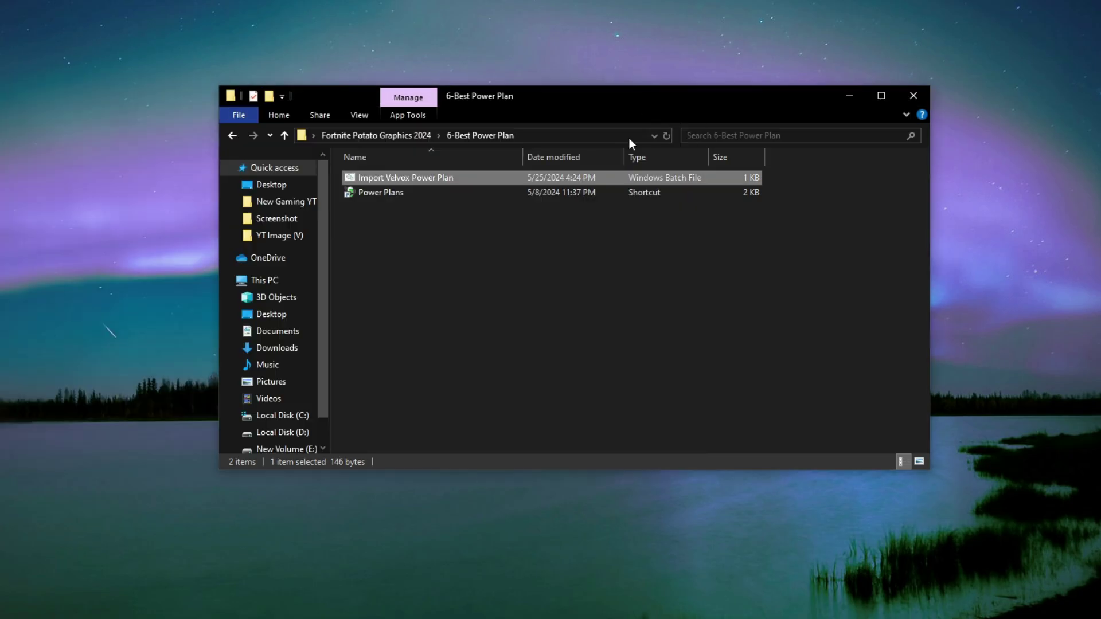
- Open the Power Plans shortcut, activate one of the additional Ultimate Performance plans and close Power Options
right_click(380, 195)
left_click(427, 209)
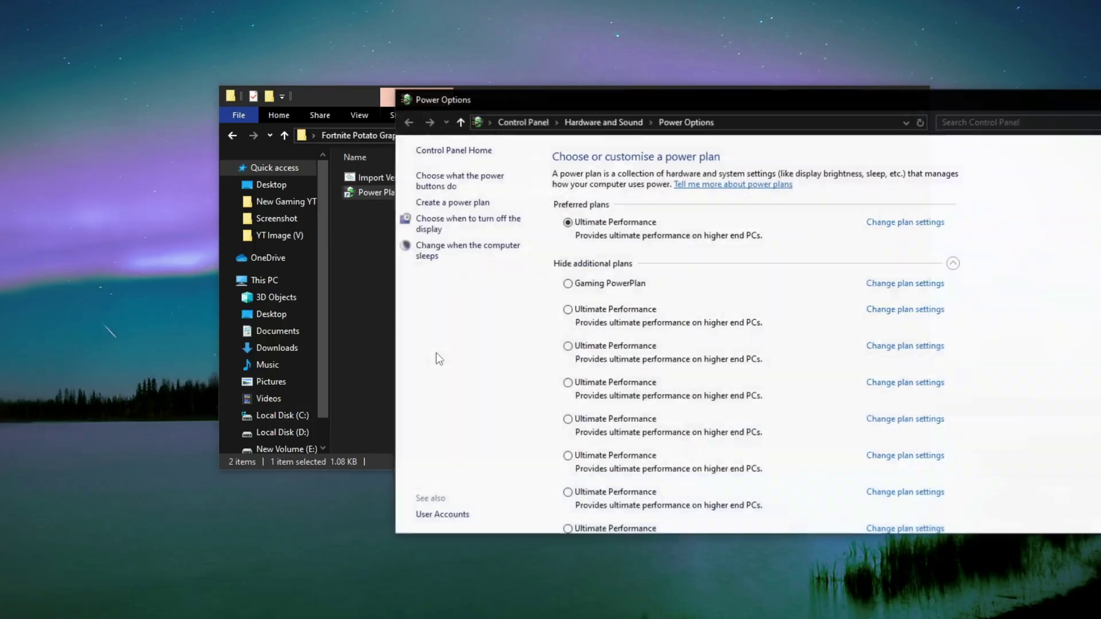
left_click(589, 492)
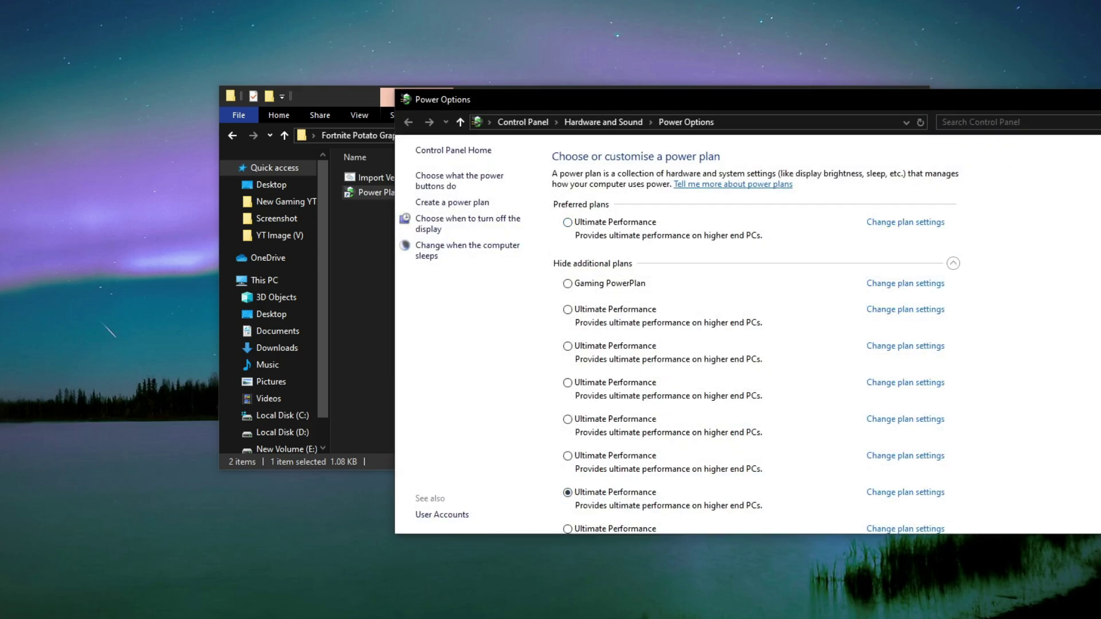
key("alt+F4")
- Open the Import Velvox Power Plan batch file for editing, copy the GUID after powercfg -duplicatescheme and close the file
left_click(400, 183)
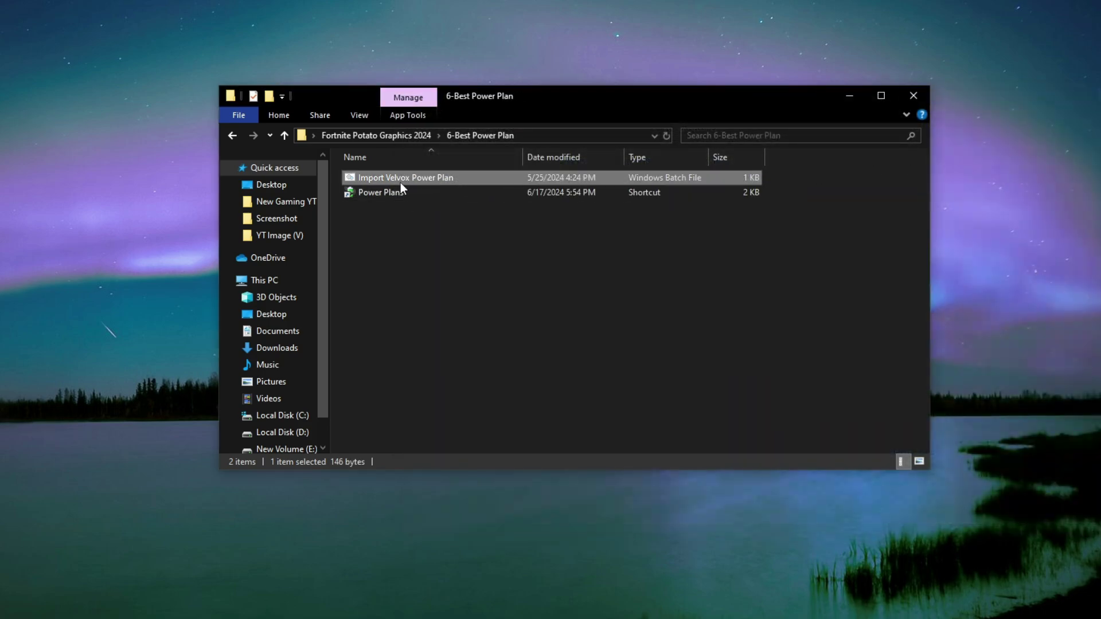
right_click(400, 183)
left_click(449, 212)
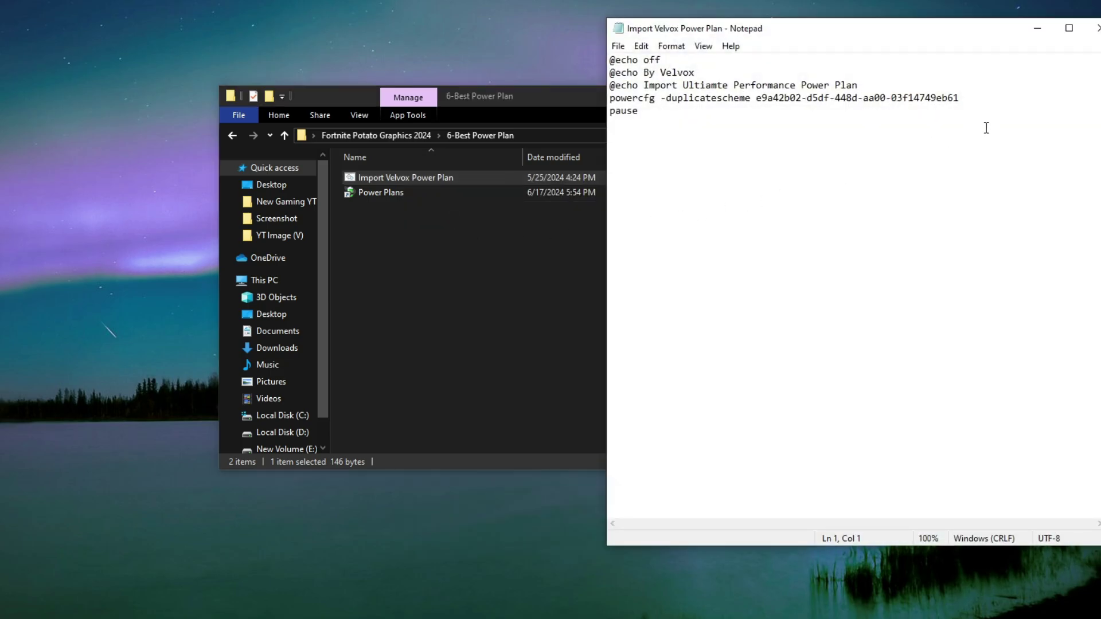
double_click(832, 110)
left_click_drag(971, 97, 751, 98)
right_click(762, 101)
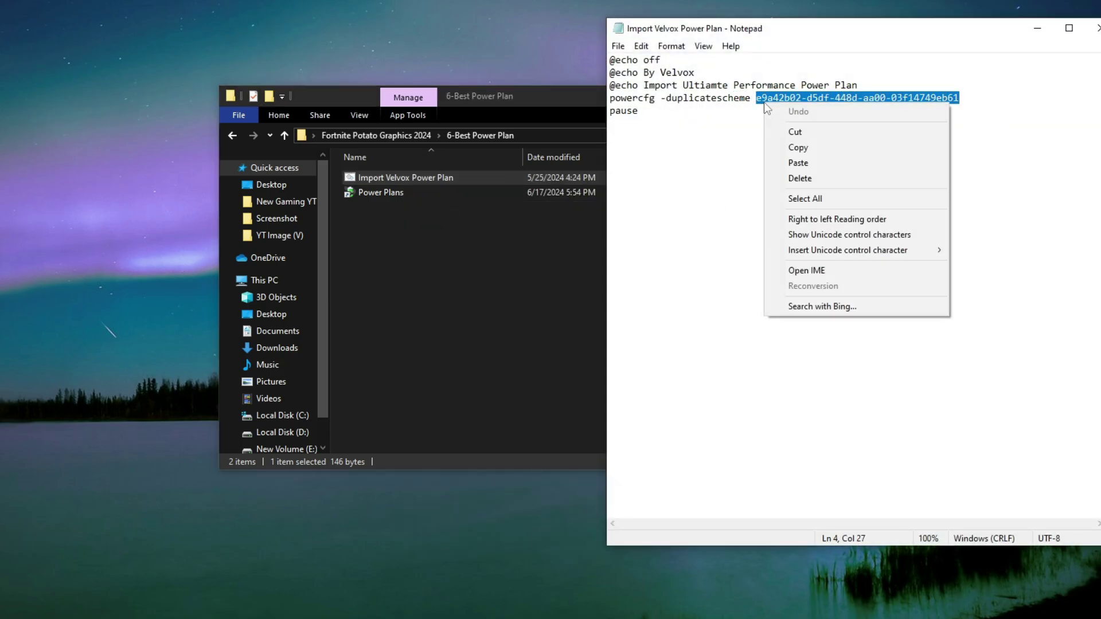
left_click(797, 147)
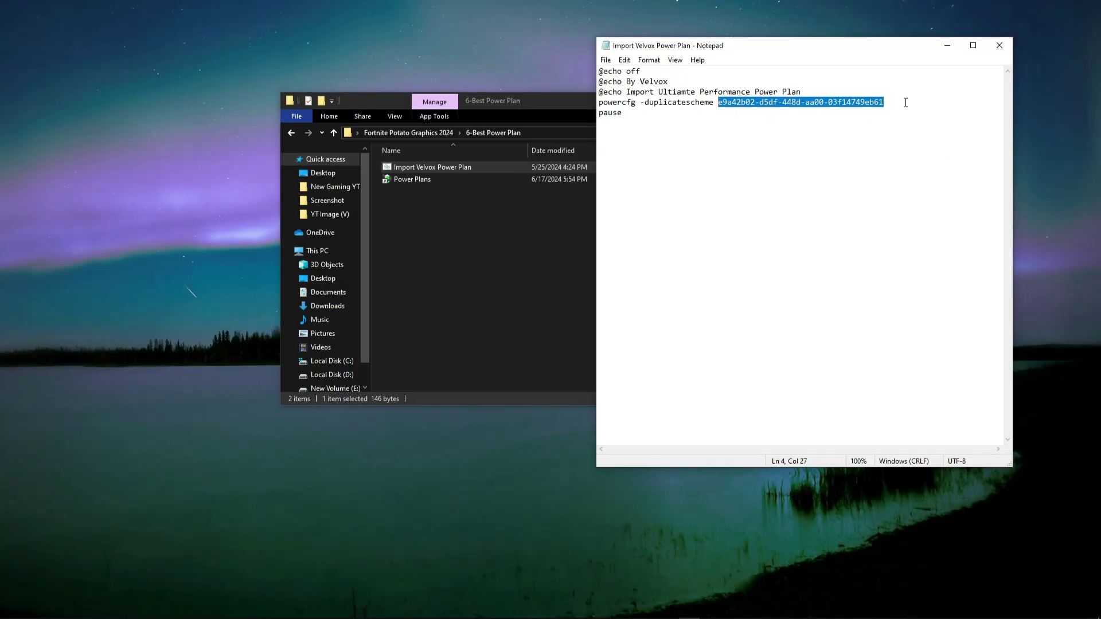
left_click(999, 45)
left_click(545, 239)
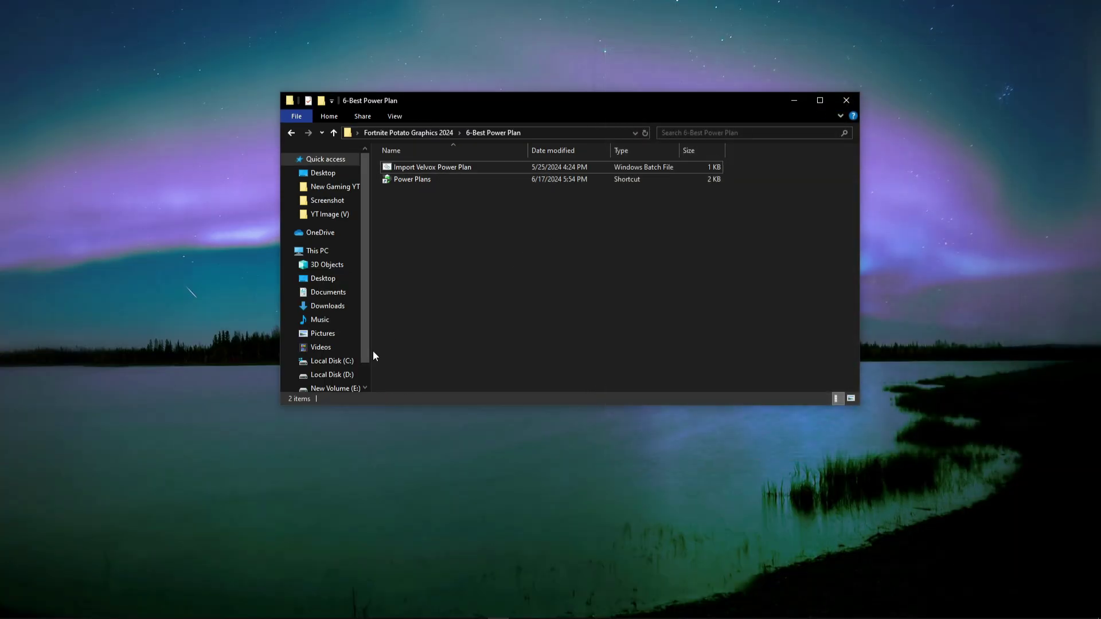
- Open the Local Group Policy Editor by running gpedit.msc
right_click(13, 611)
left_click(34, 560)
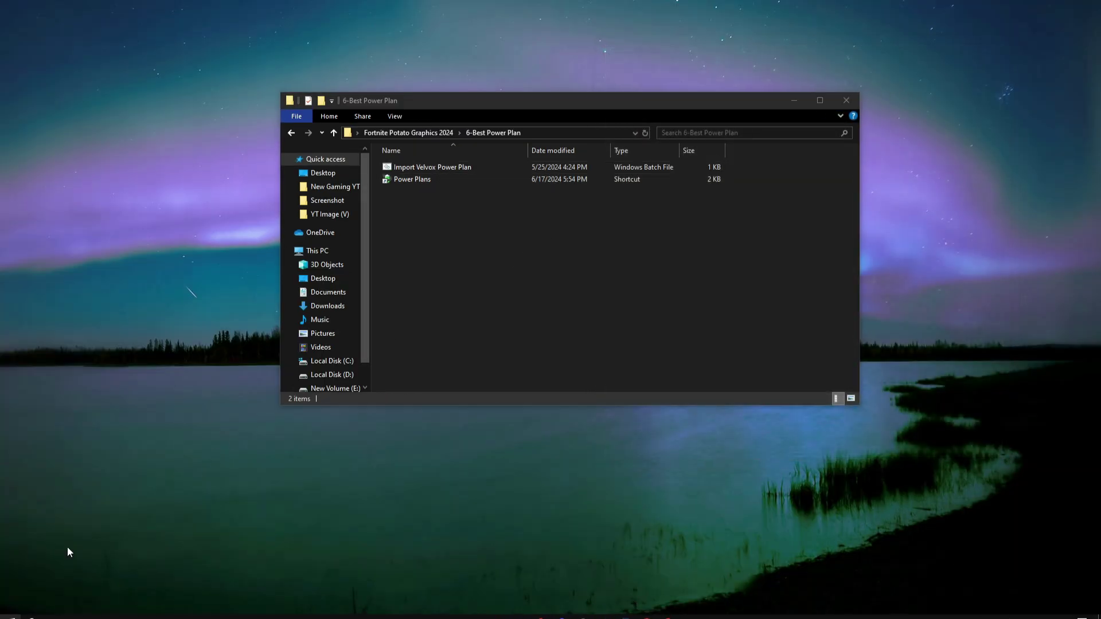
type("gpedit.msc")
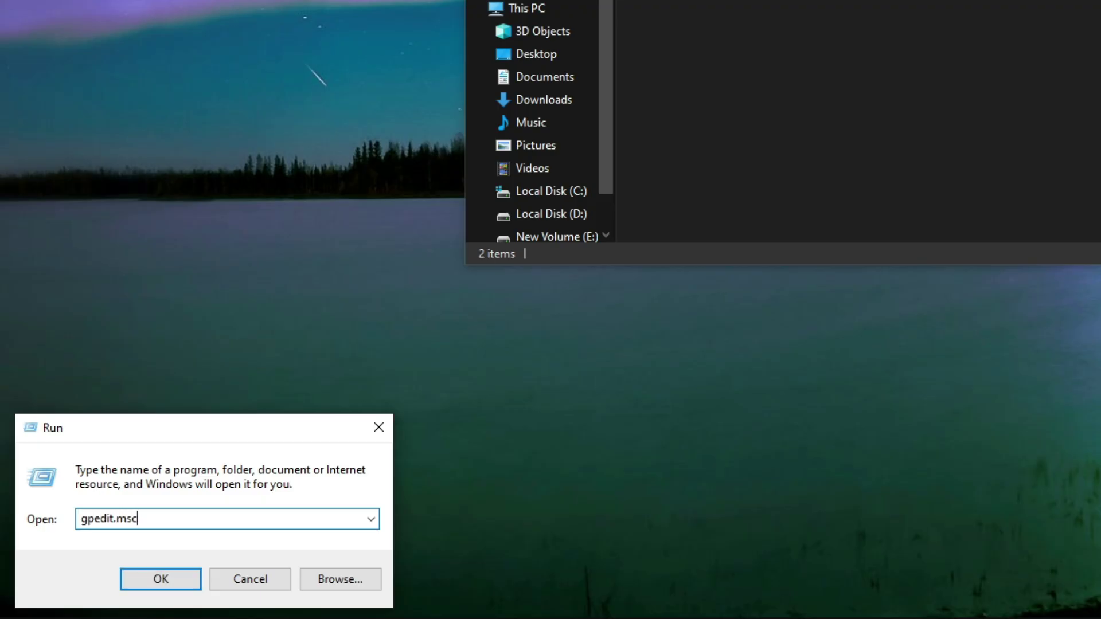
key("Return")
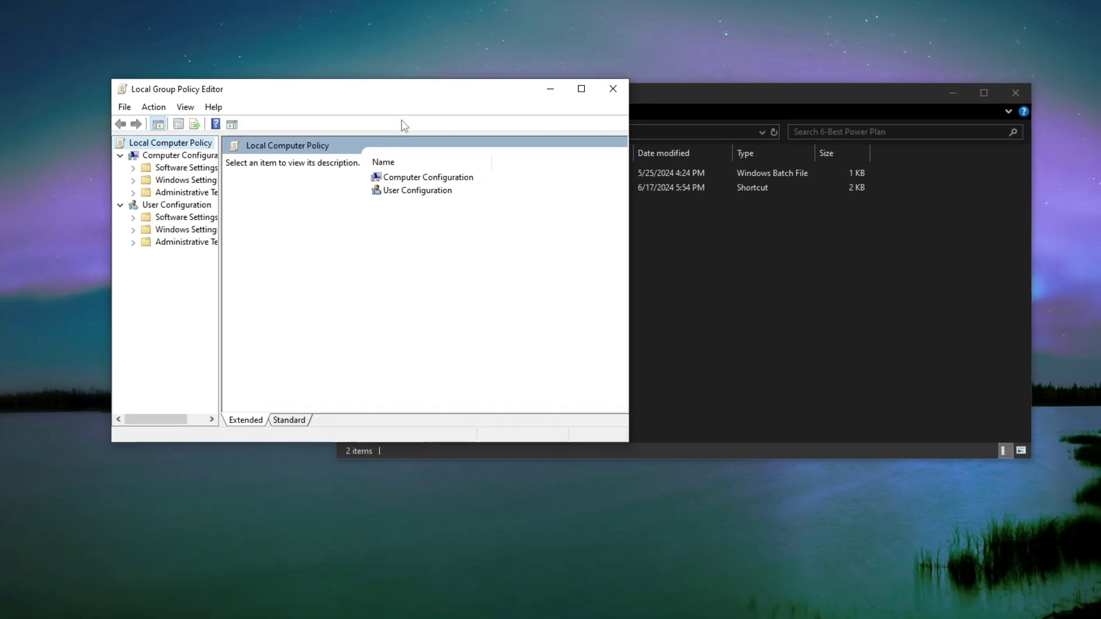
- Open the Power Management policies under Computer Configuration, Administrative Templates, System
left_click_drag(411, 90, 587, 99)
double_click(604, 186)
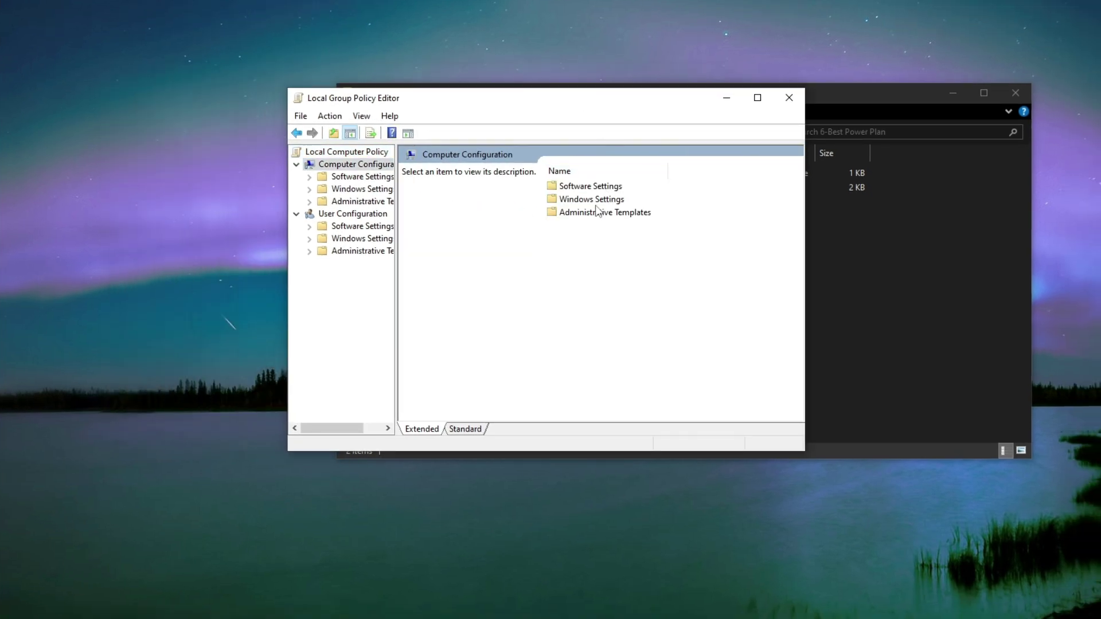
left_click(584, 214)
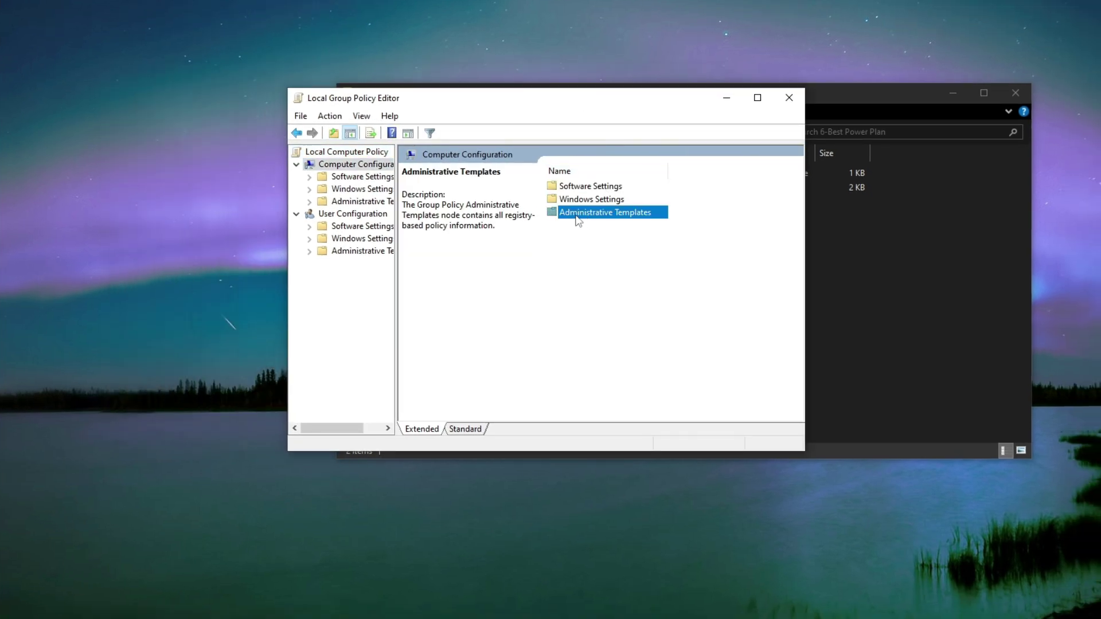
double_click(577, 213)
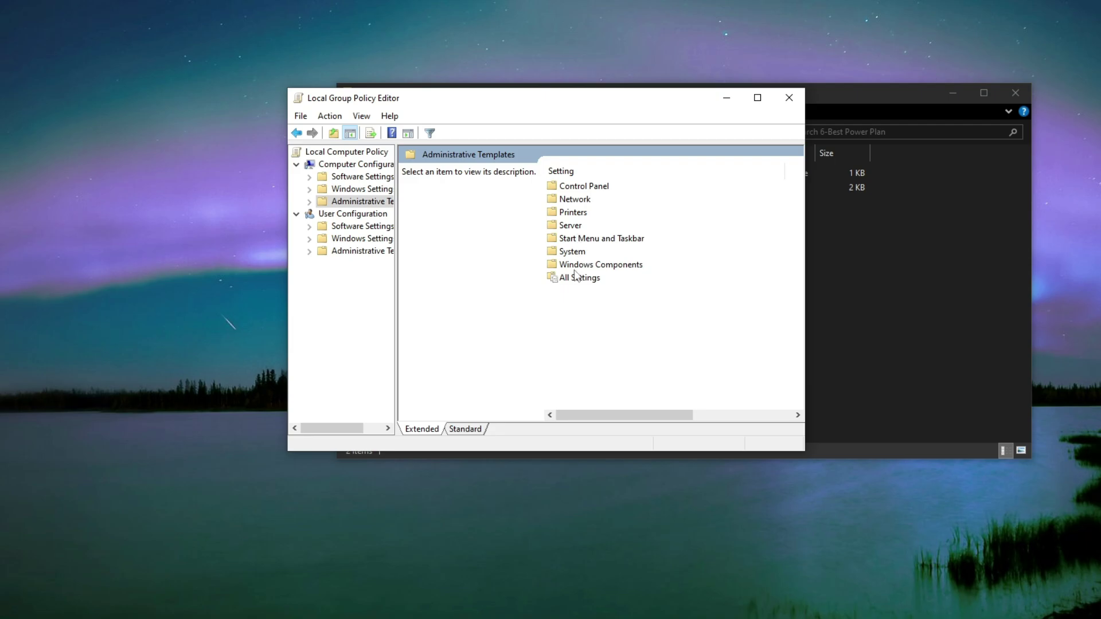
left_click(582, 254)
double_click(572, 253)
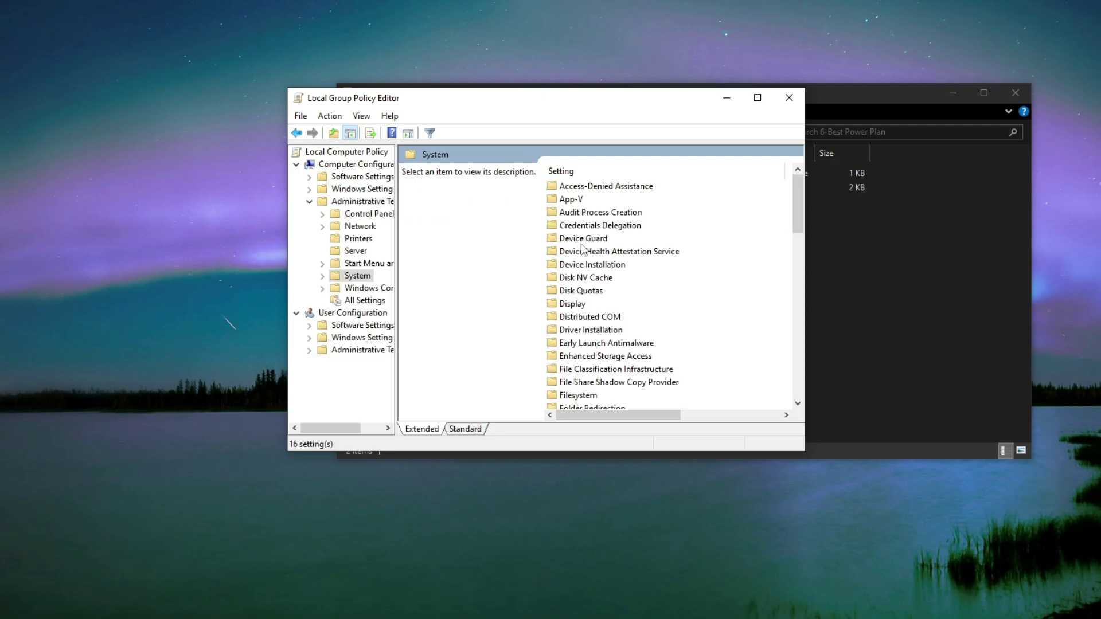
scroll(604, 357, "down", 5)
scroll(607, 358, "down", 1)
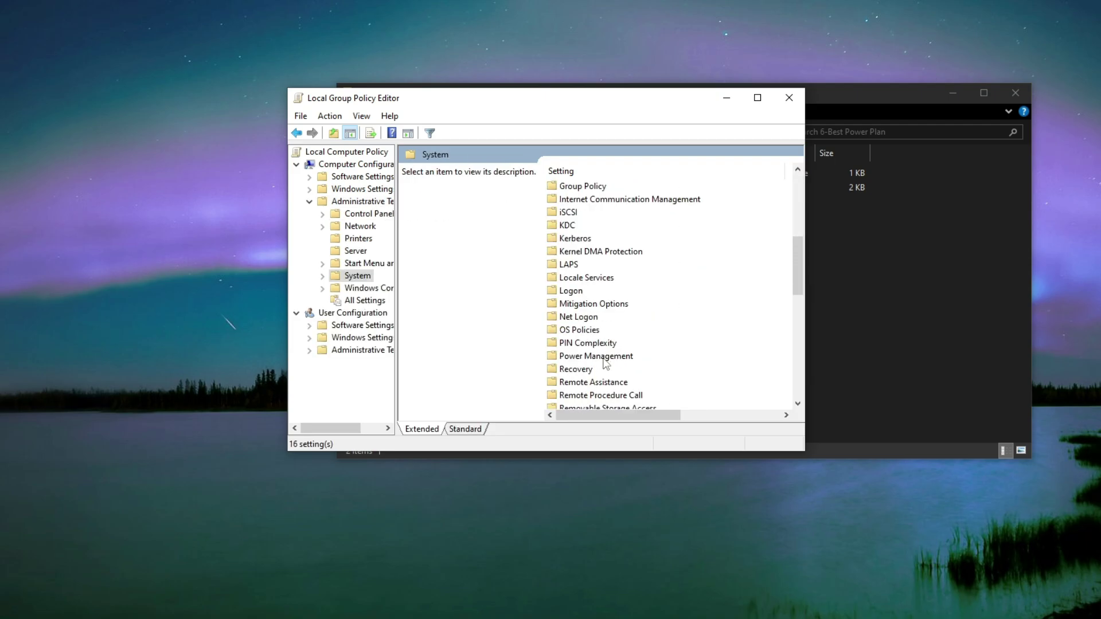
left_click(571, 357)
double_click(582, 361)
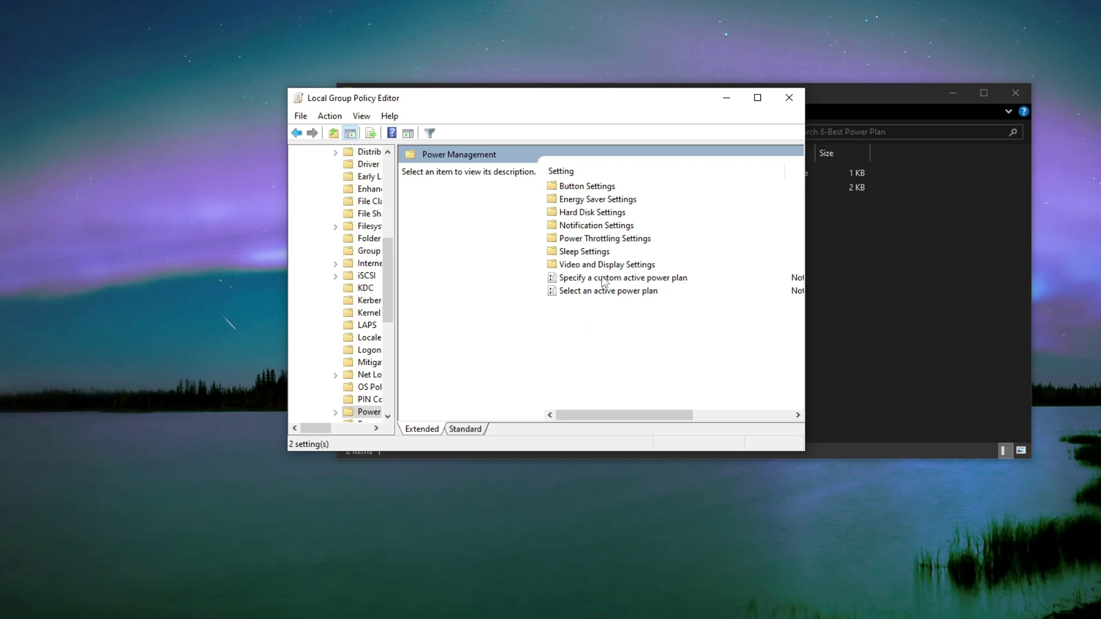
- Enable the Energy Saver Battery Threshold (plugged in) policy in Energy Saver Settings with a threshold of 1 percent
left_click(568, 201)
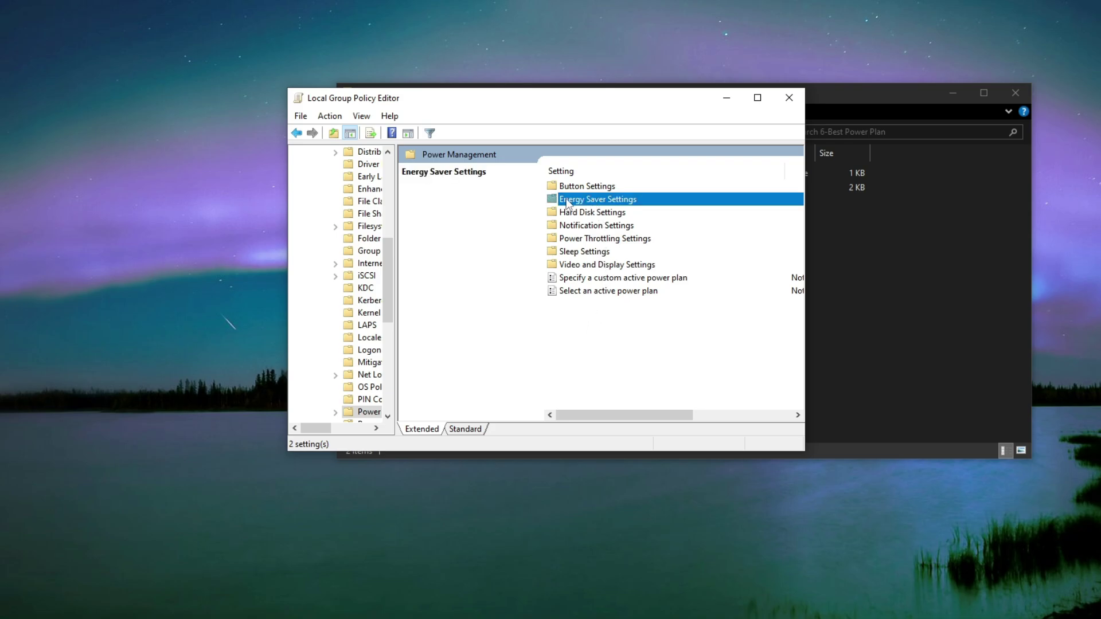
double_click(582, 201)
left_click(591, 187)
right_click(591, 188)
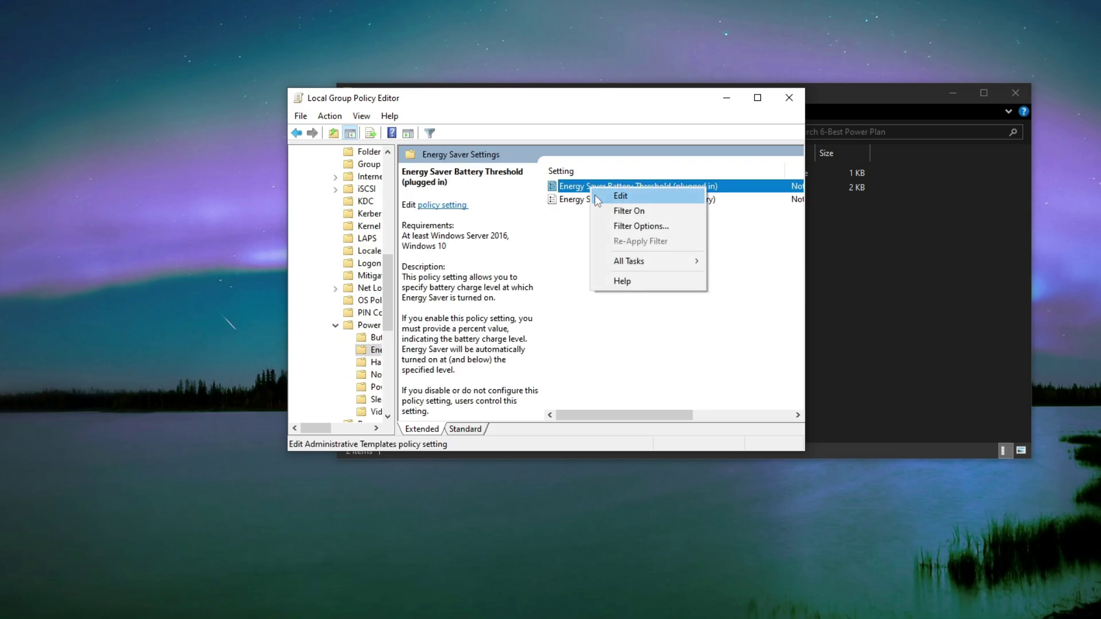
left_click(620, 196)
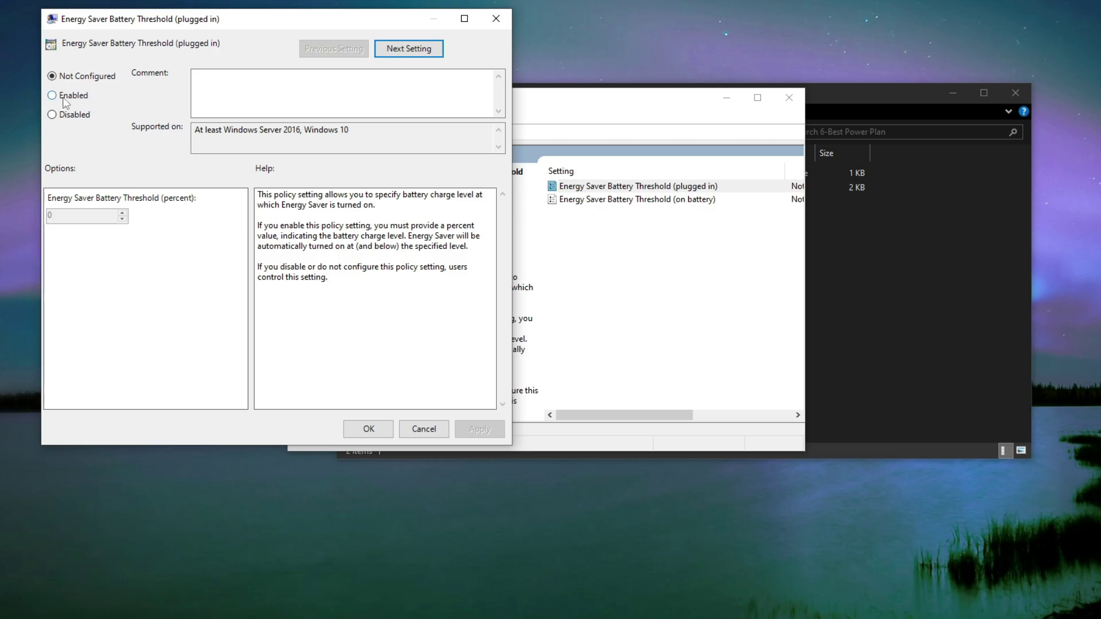
left_click(64, 96)
left_click(479, 429)
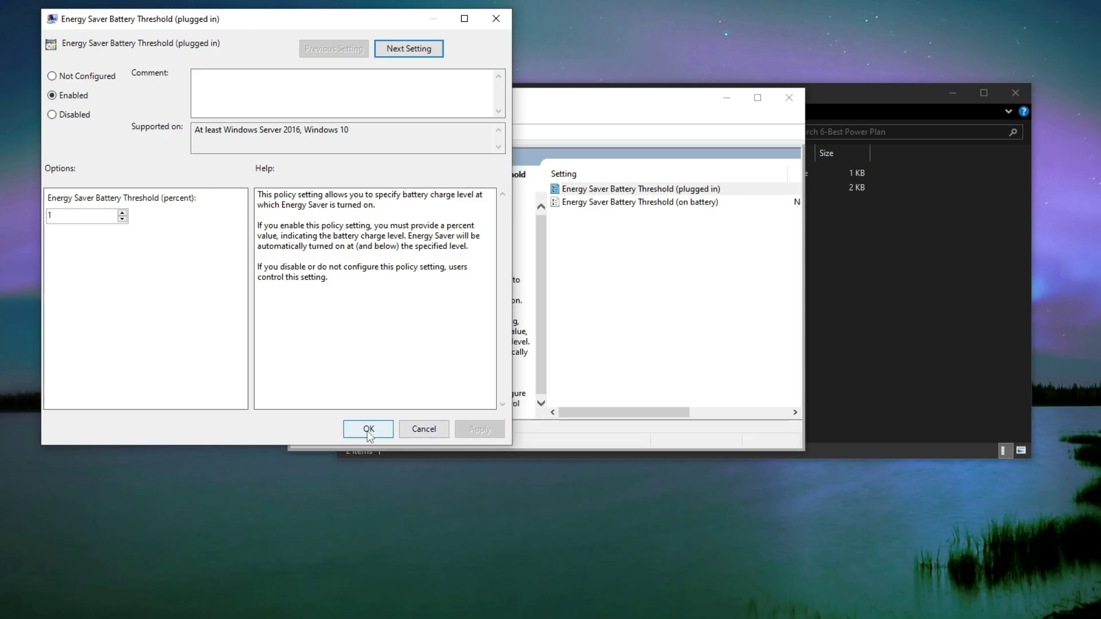
left_click(368, 429)
- Enable the Turn off Power Throttling policy in Power Throttling Settings and apply it
left_click(296, 135)
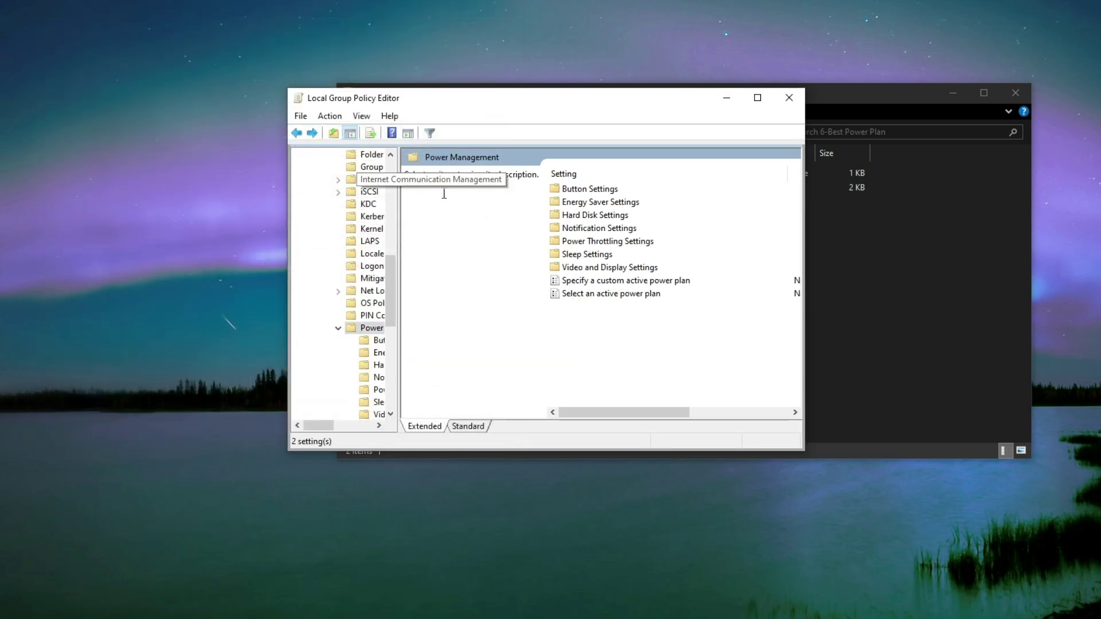
left_click(607, 242)
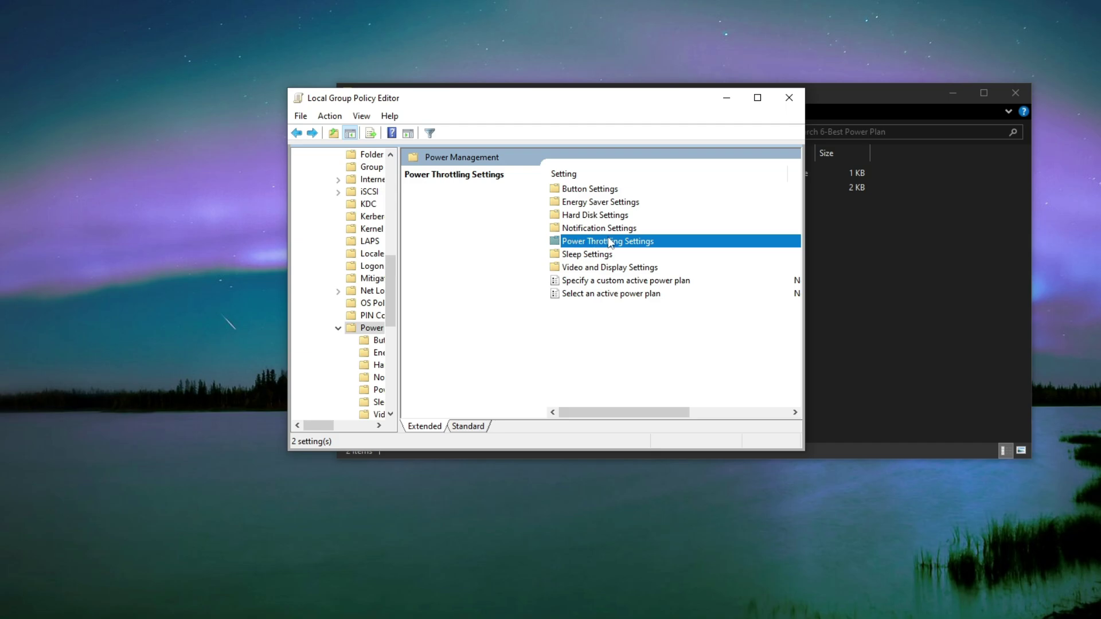
double_click(593, 245)
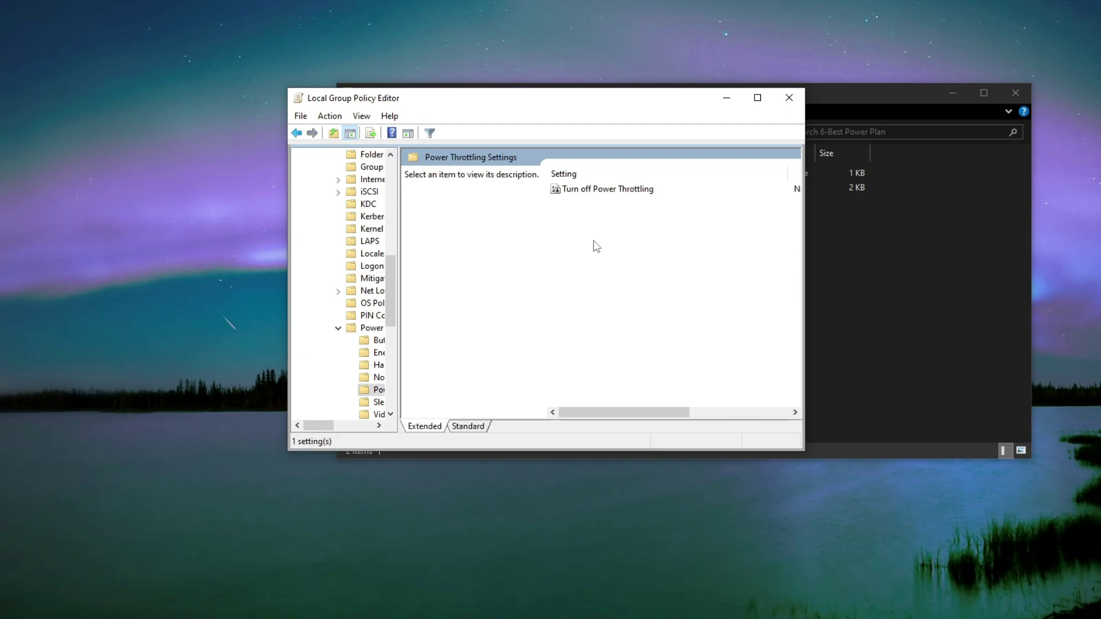
left_click(579, 193)
right_click(581, 189)
left_click(611, 198)
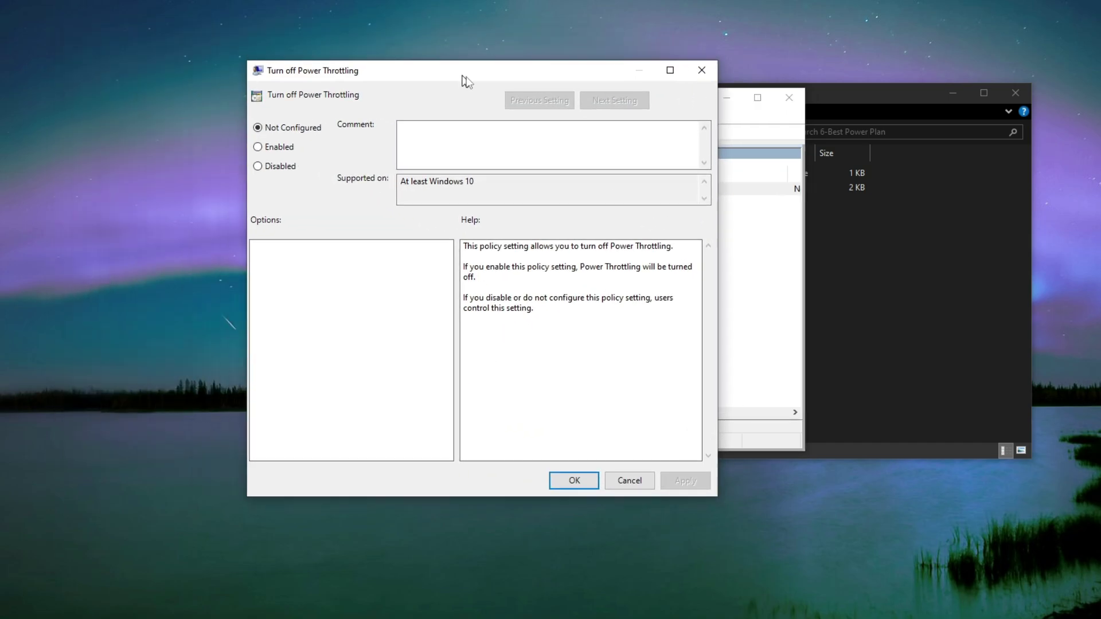
left_click_drag(462, 78, 495, 93)
left_click(297, 165)
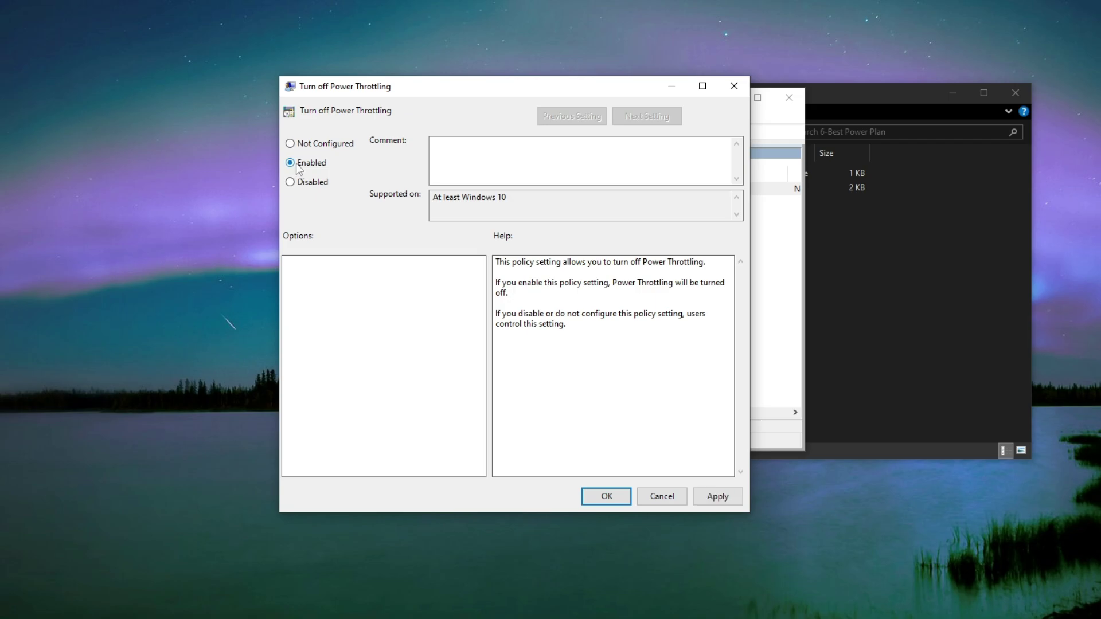
left_click(308, 164)
left_click(731, 501)
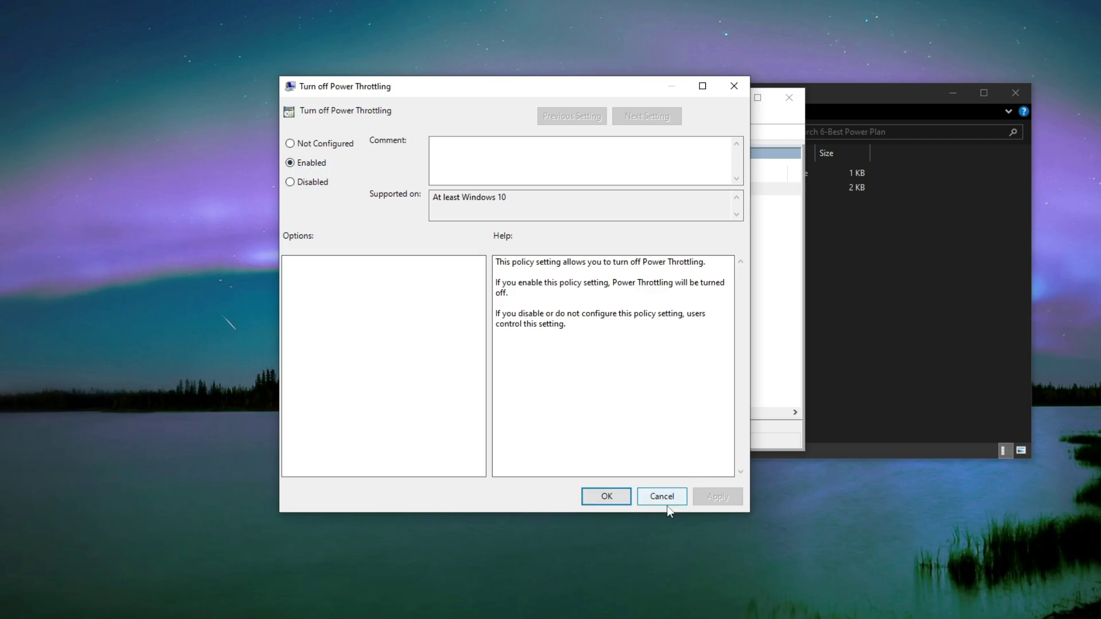
left_click(606, 497)
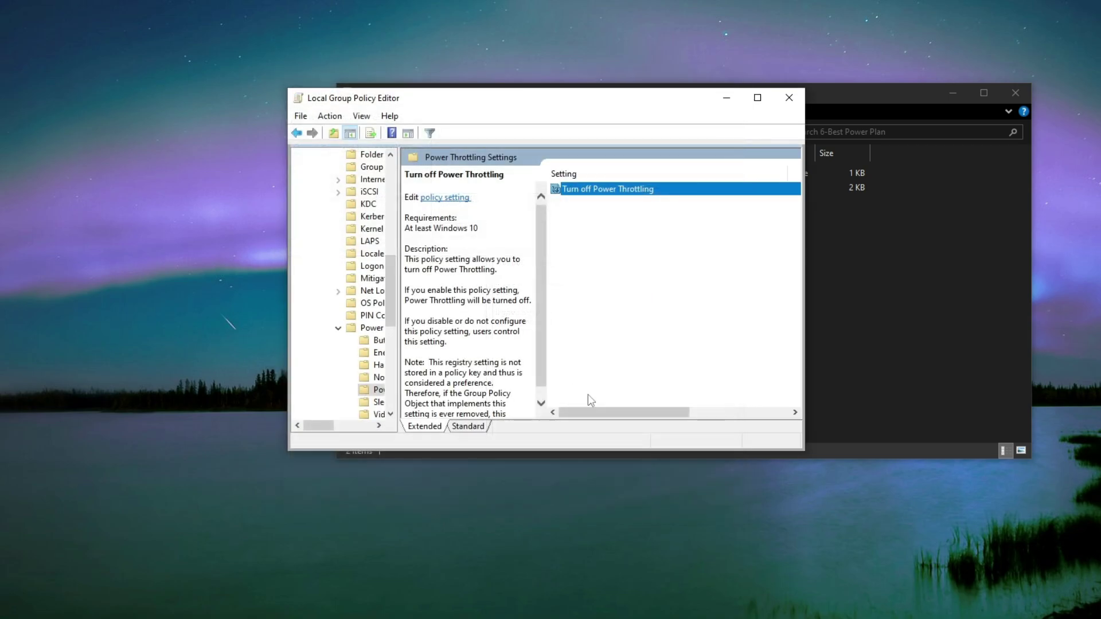
- Enable the Specify a custom active power plan policy with GUID e9a42b02-d5df-448d-aa00-03f14749eb61, apply it, and close the Group Policy Editor
left_click(296, 133)
right_click(601, 283)
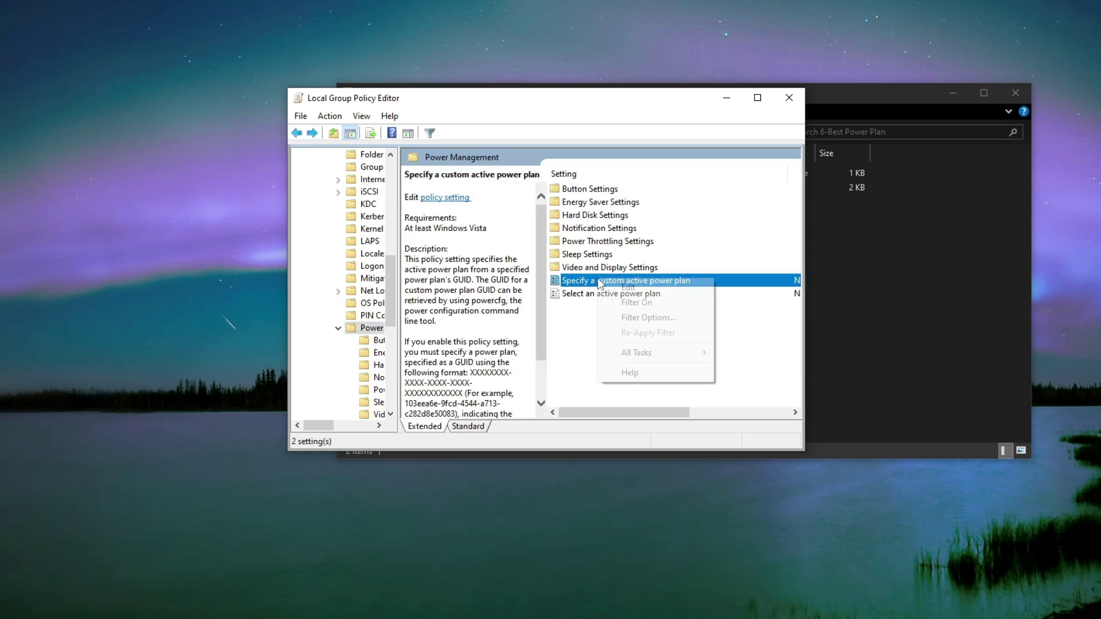
left_click(625, 286)
left_click_drag(311, 55, 548, 78)
left_click(325, 155)
left_click(346, 275)
right_click(345, 279)
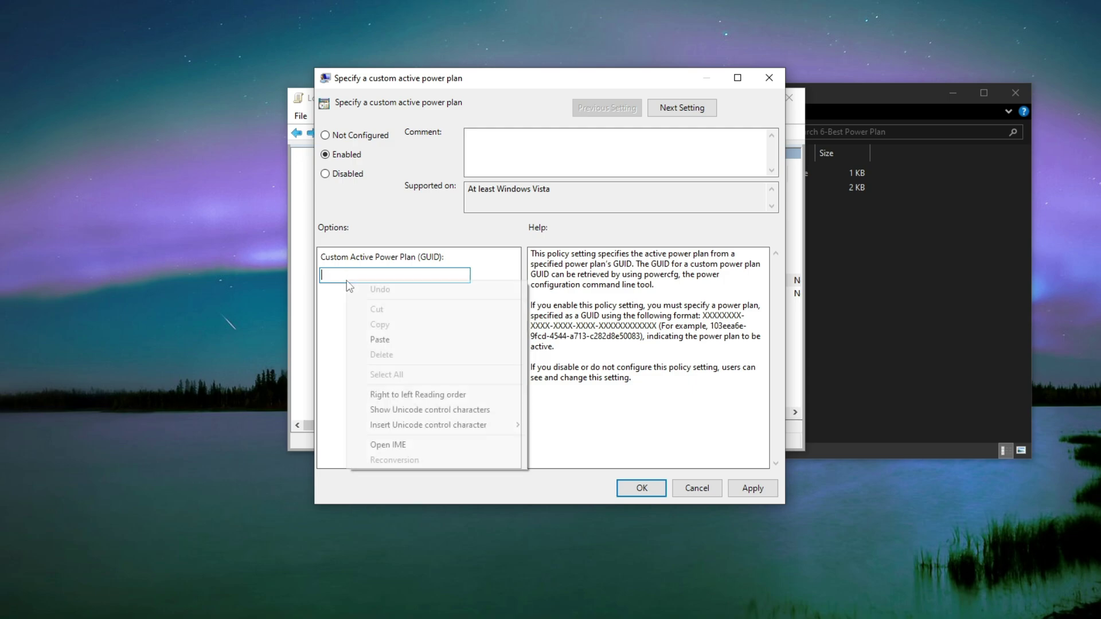
left_click(401, 339)
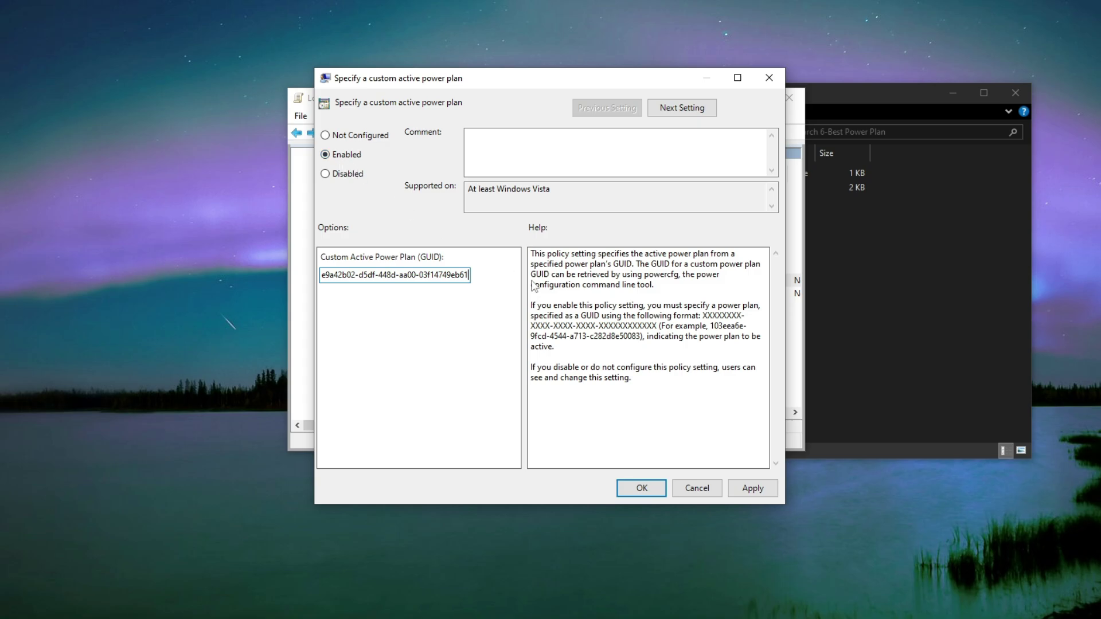
left_click(750, 487)
left_click(642, 491)
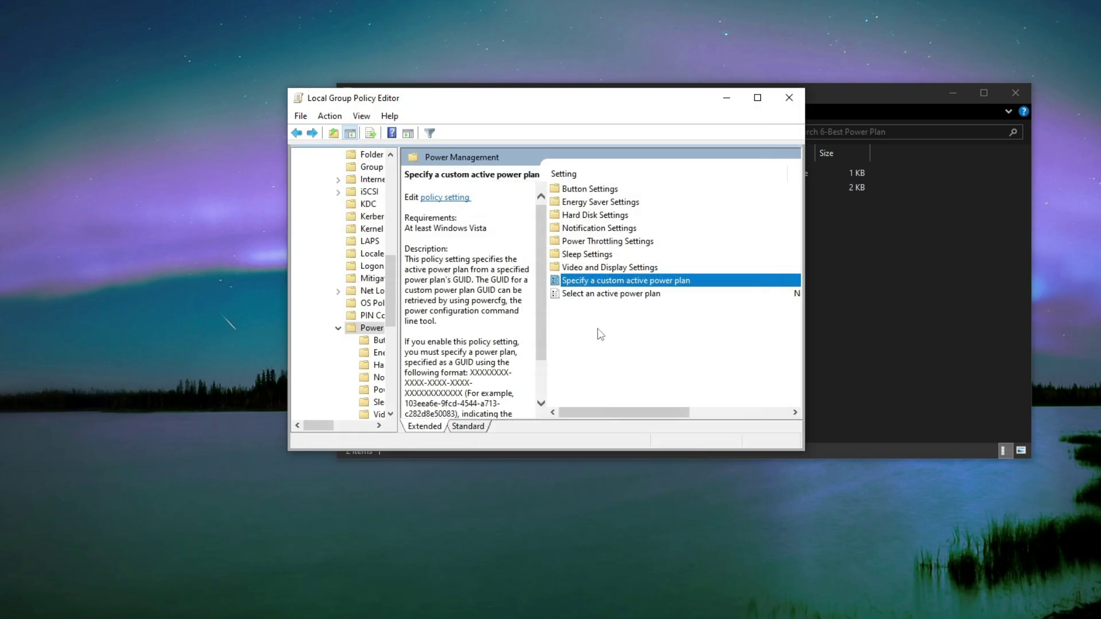
left_click(789, 98)
- Copy the command from the Window PowerShell Command text file in the Fortnite Potato Graphics 2024 folder and close the file
left_click(463, 133)
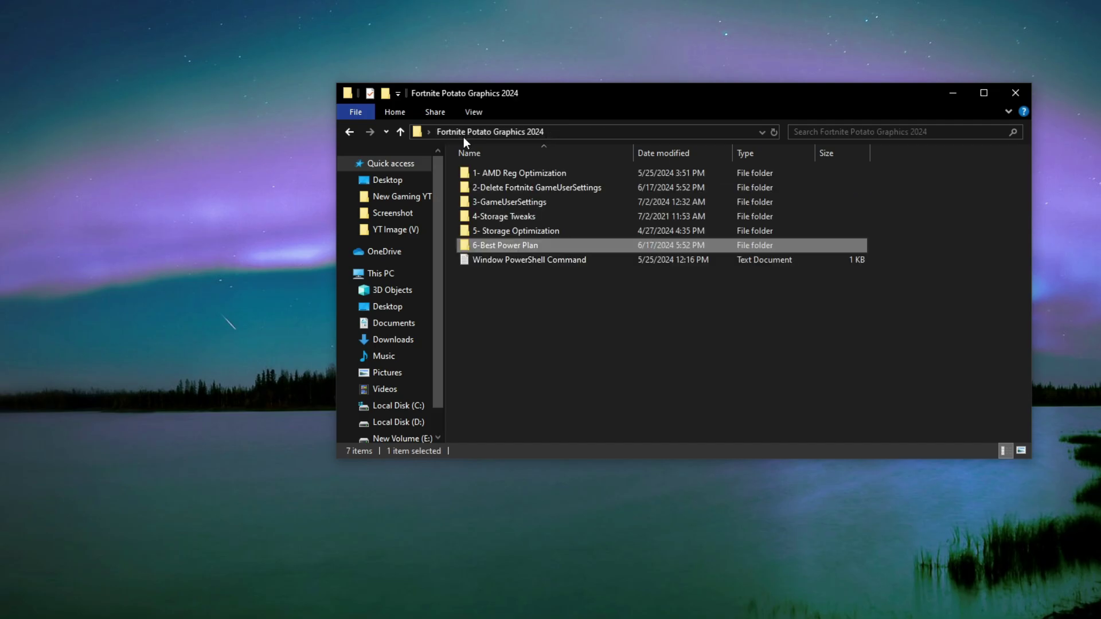
left_click(509, 263)
right_click(511, 264)
left_click(538, 273)
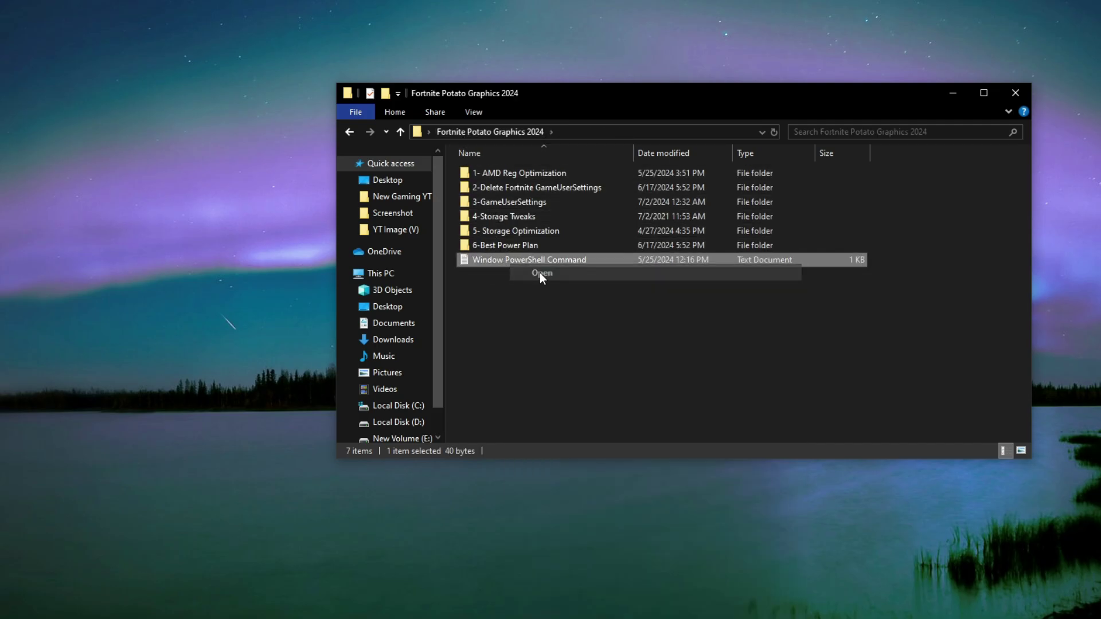
key("ctrl+a")
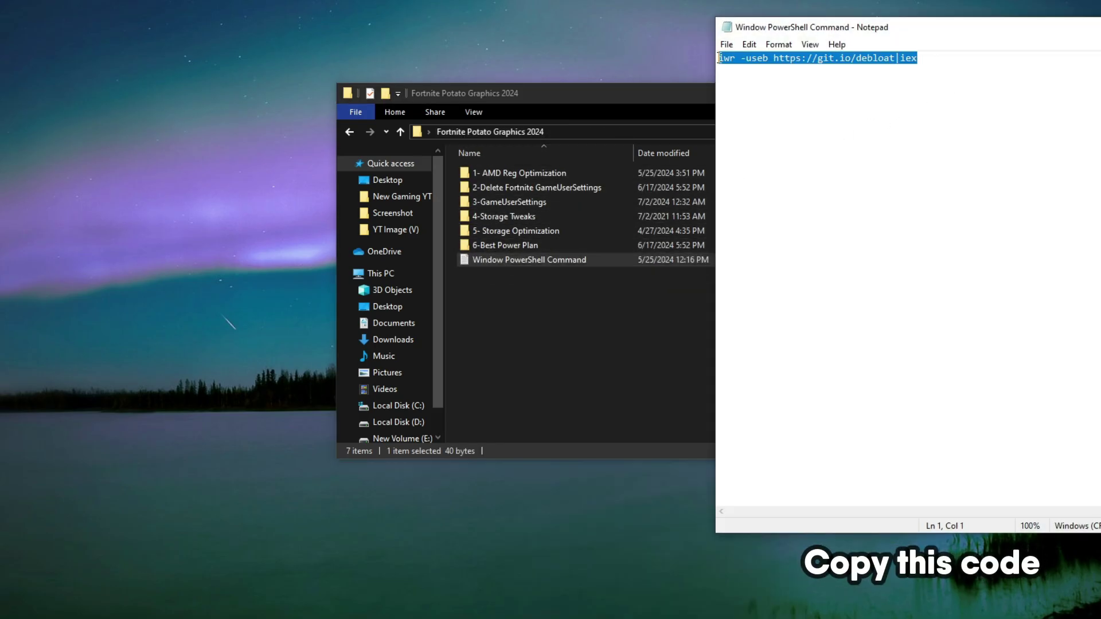
right_click(726, 56)
left_click(755, 101)
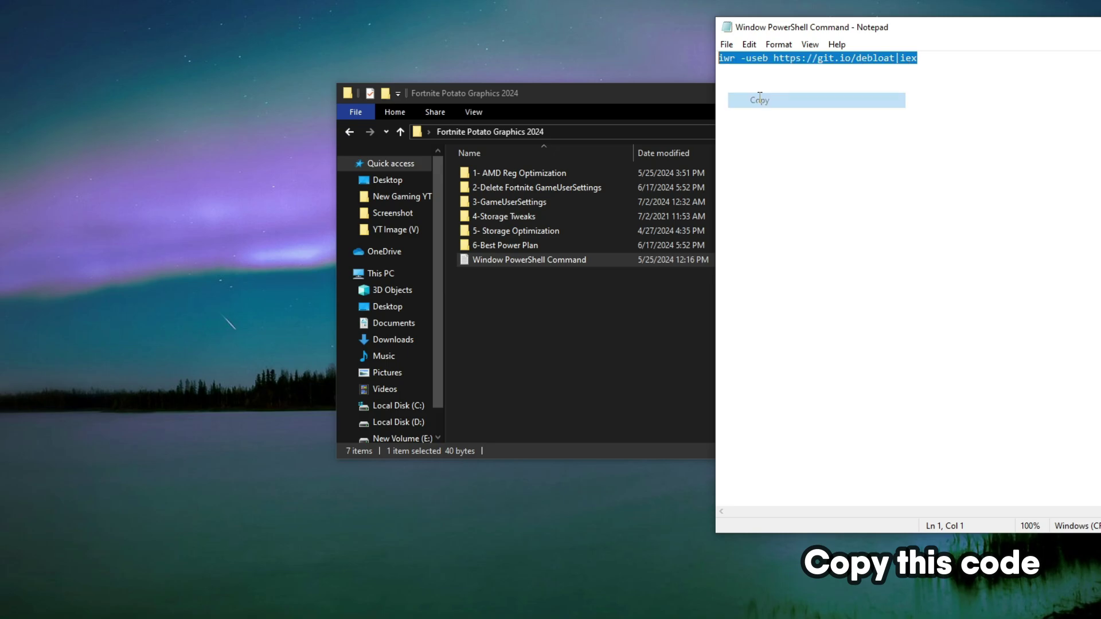
left_click(905, 93)
key("alt+F4")
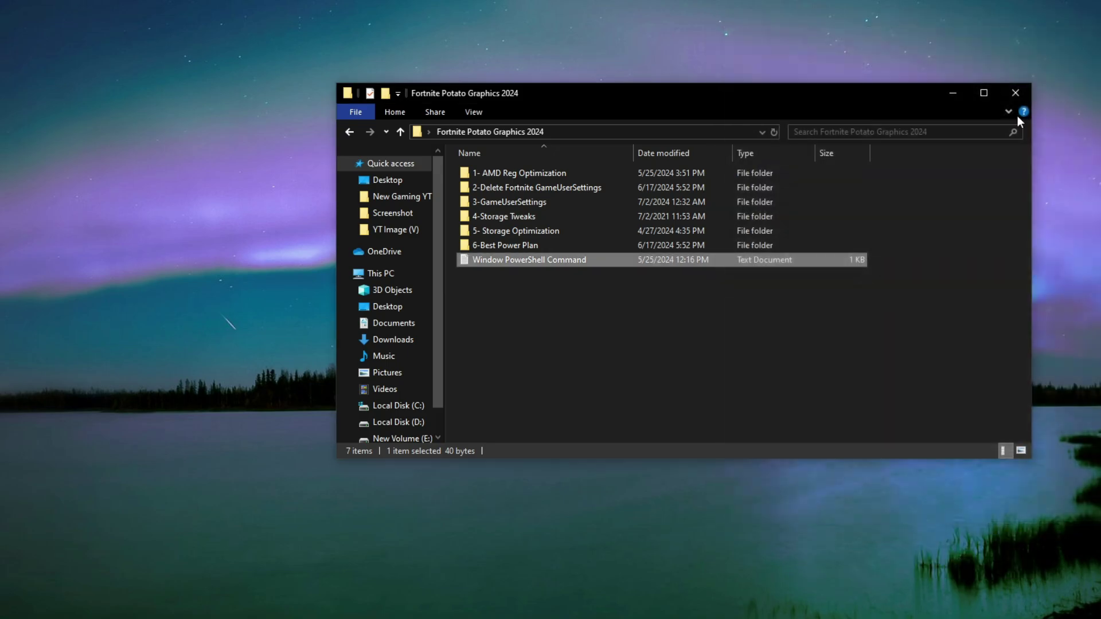
left_click(745, 330)
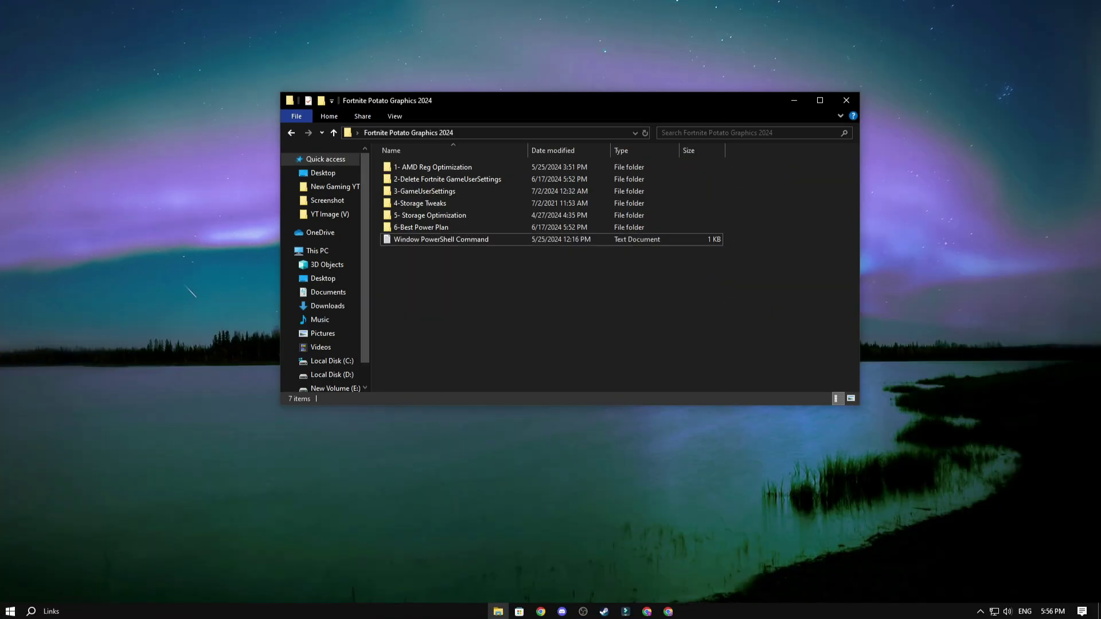
left_click(33, 608)
type("wib")
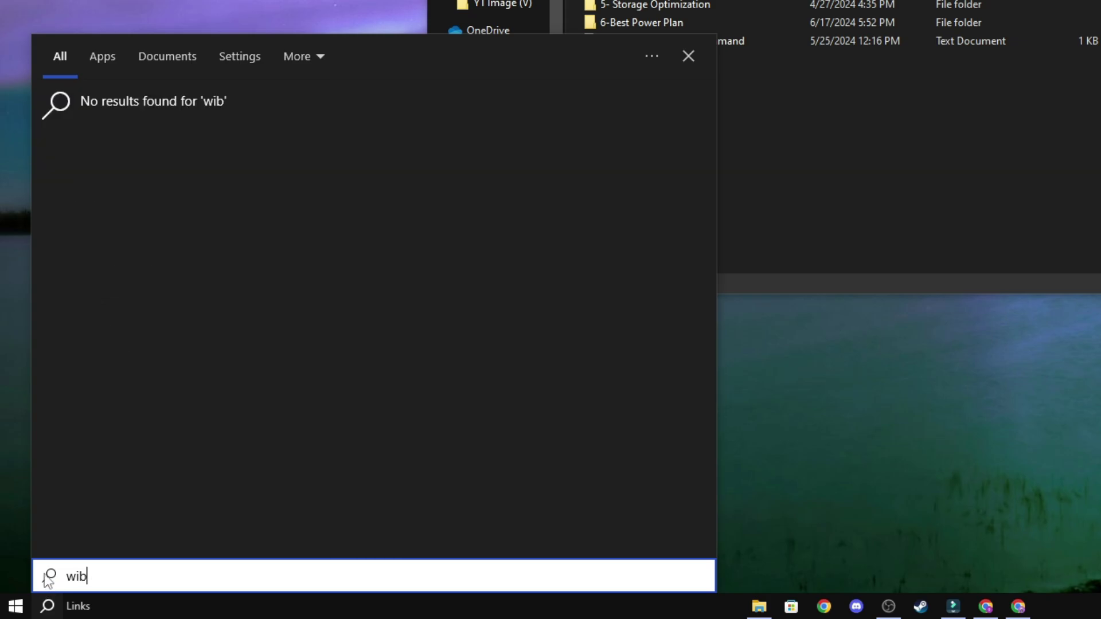
key("BackSpace")
left_click(528, 191)
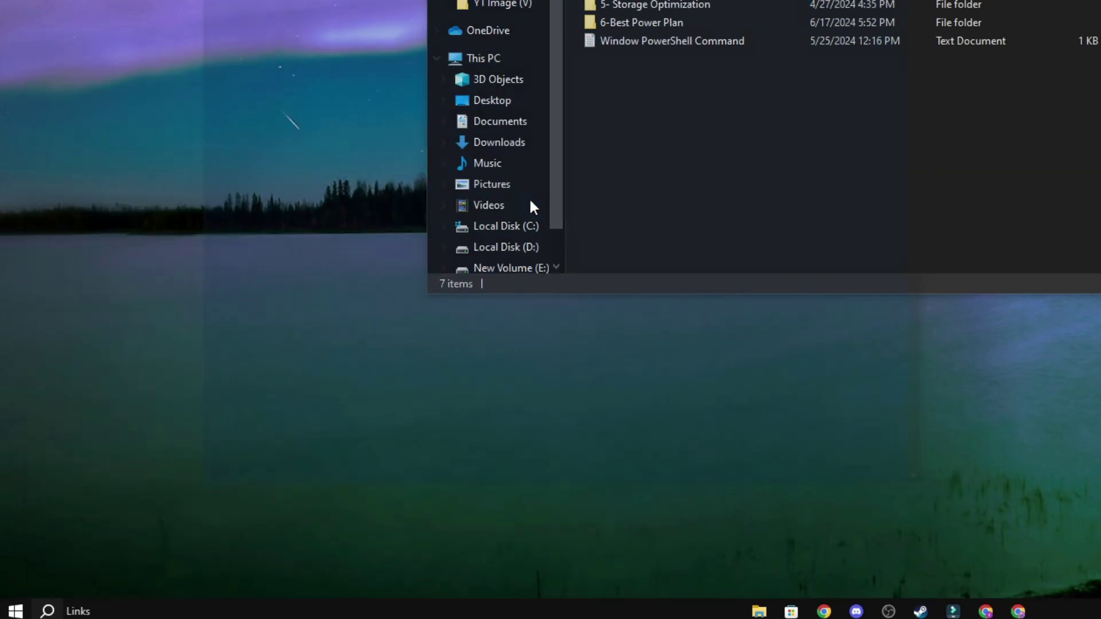
left_click_drag(359, 132, 446, 151)
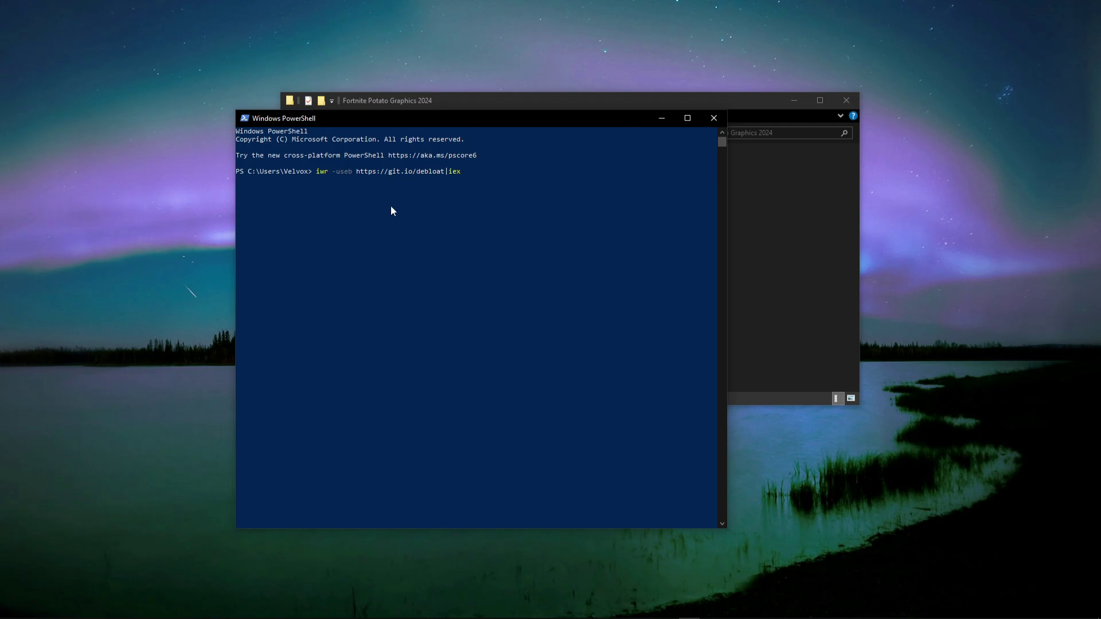
key("Return")
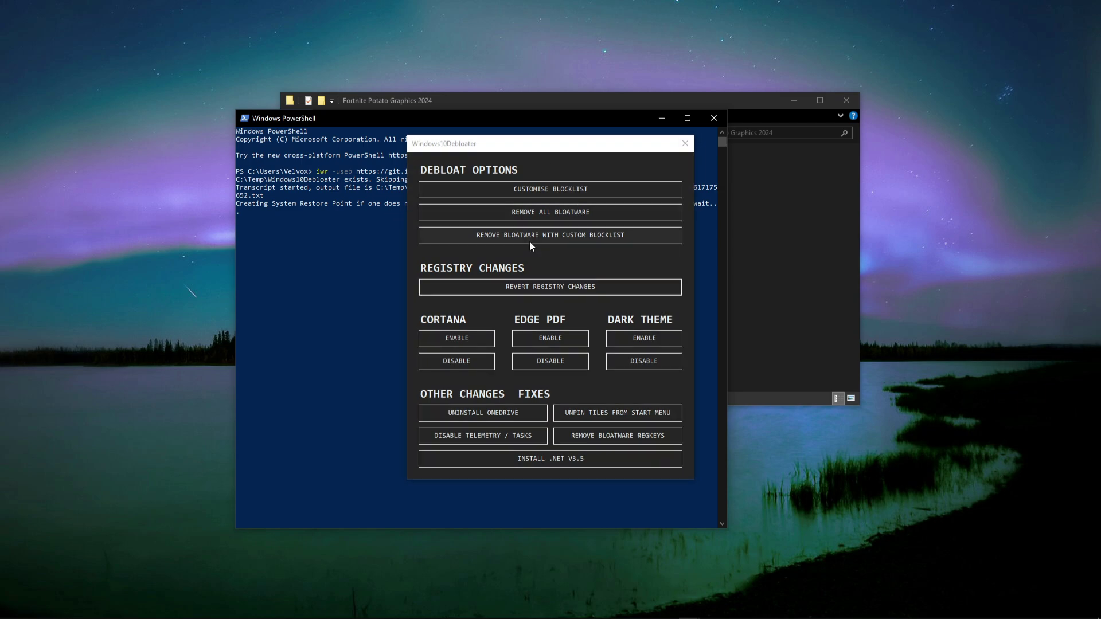
- Remove all bloatware with Windows10Debloater, and close the debloater and PowerShell once all tasks are finished
left_click(535, 214)
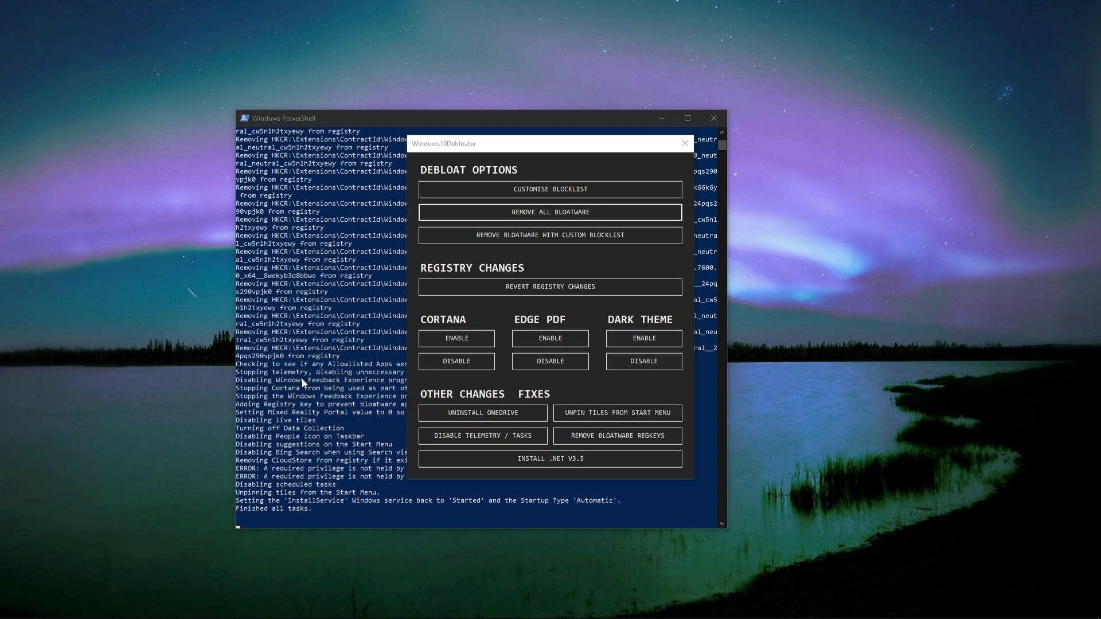
left_click(684, 143)
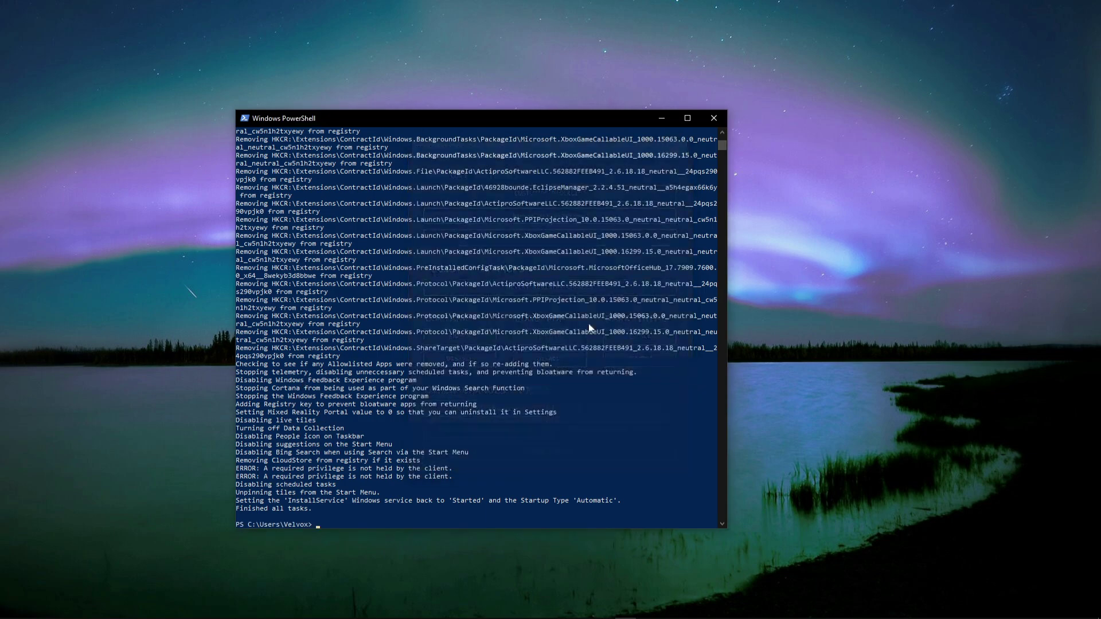
mouse_move(308, 504)
left_mouse_down()
mouse_move(255, 512)
mouse_move(305, 520)
left_mouse_up()
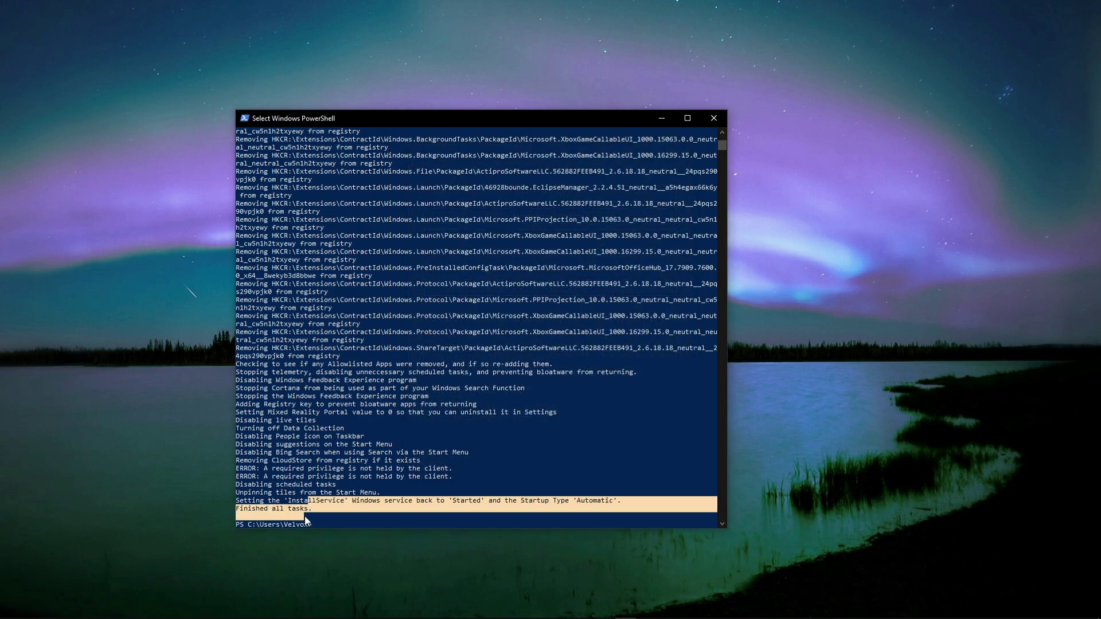
left_click(714, 118)
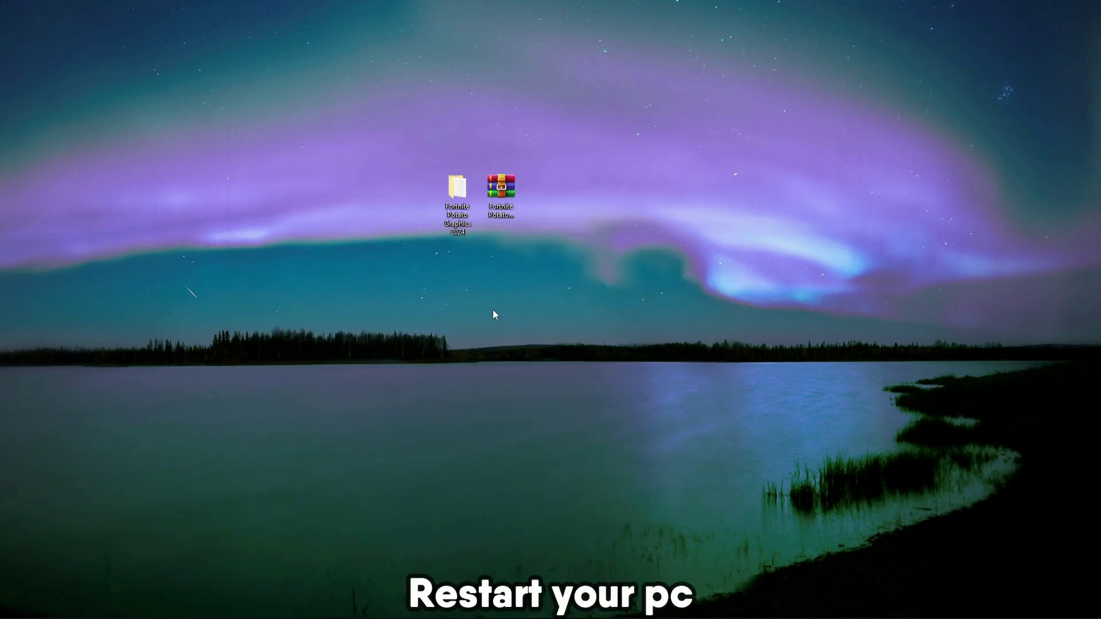